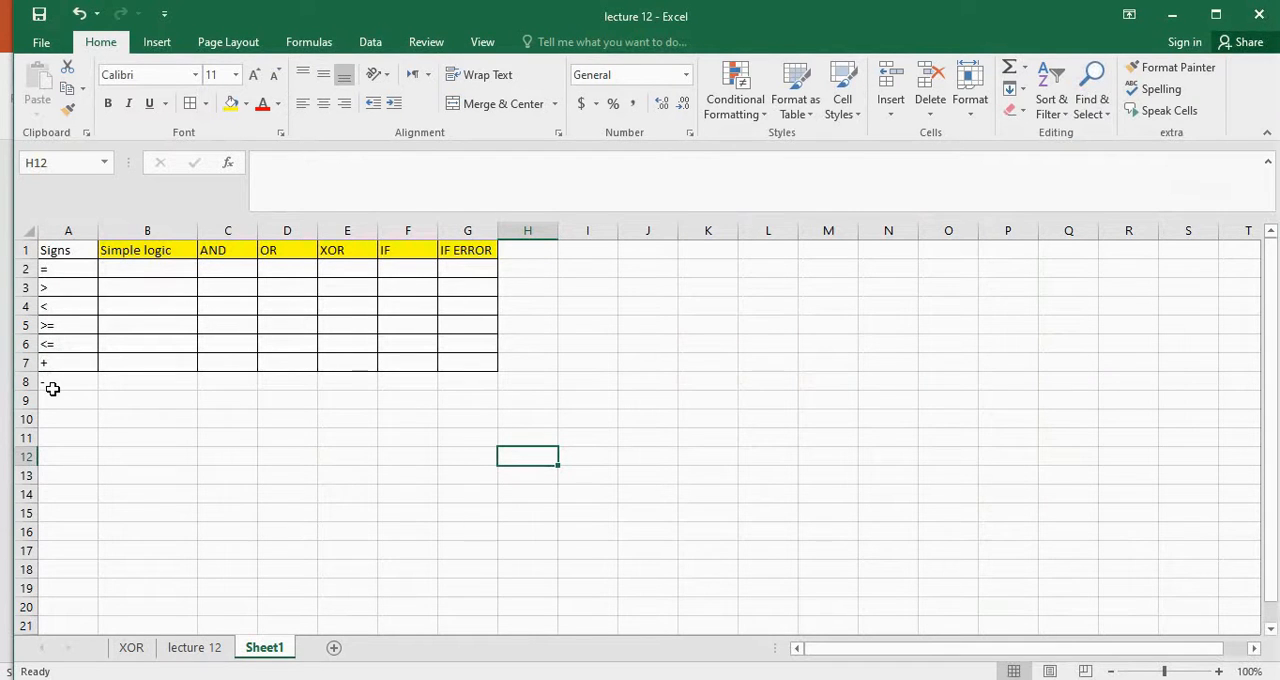
Enter the formula =2+2 in cell B9 as a trial and clear the cell again
{"action": "left_click", "coordinate": [149, 398]}
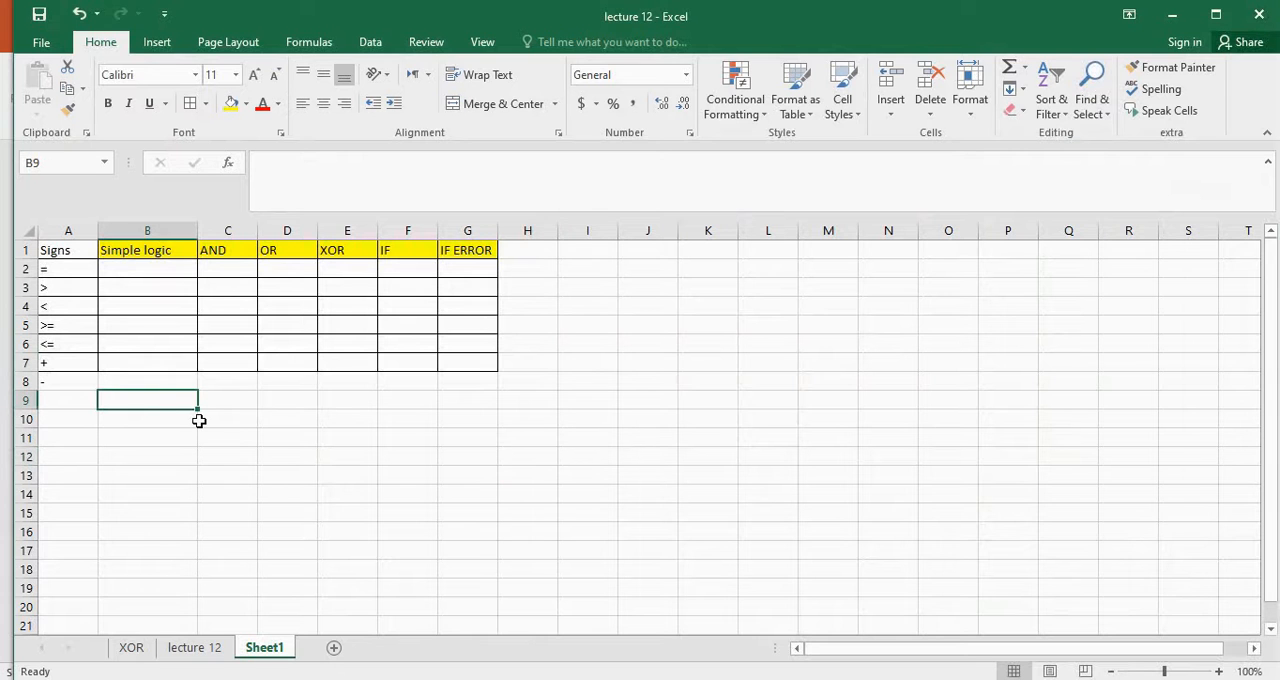
{"action": "type", "text": "=2+2"}
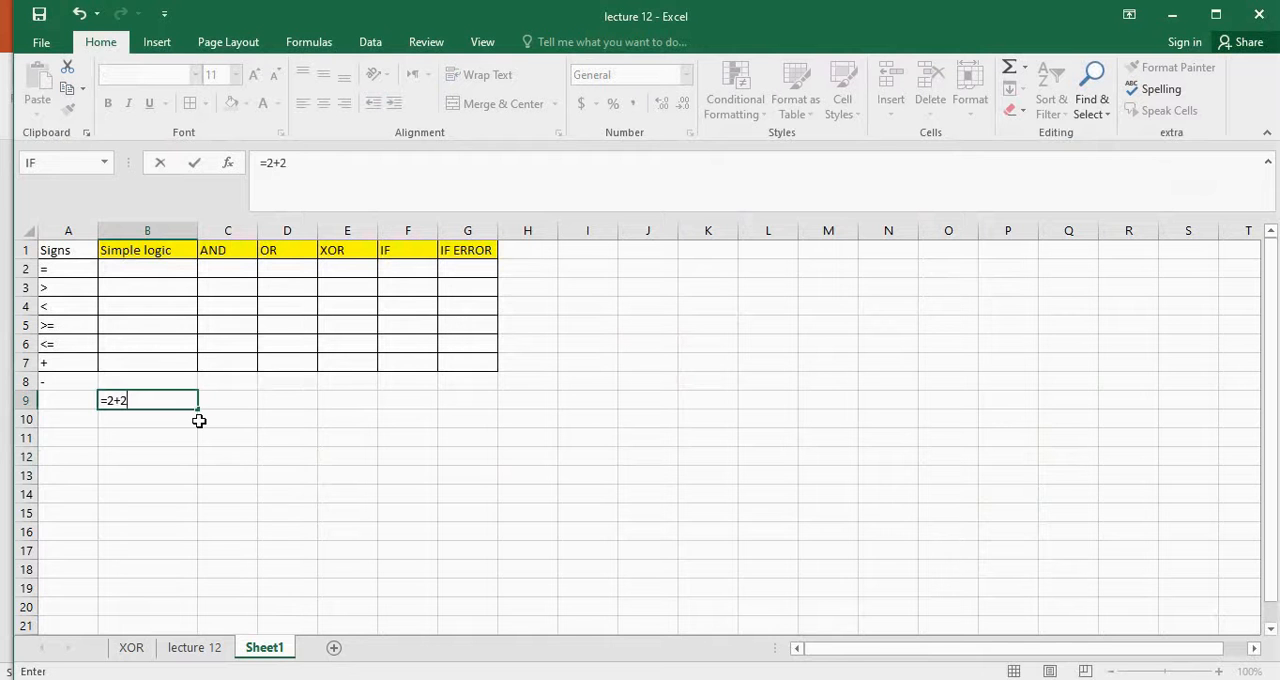
{"action": "key", "text": "Return"}
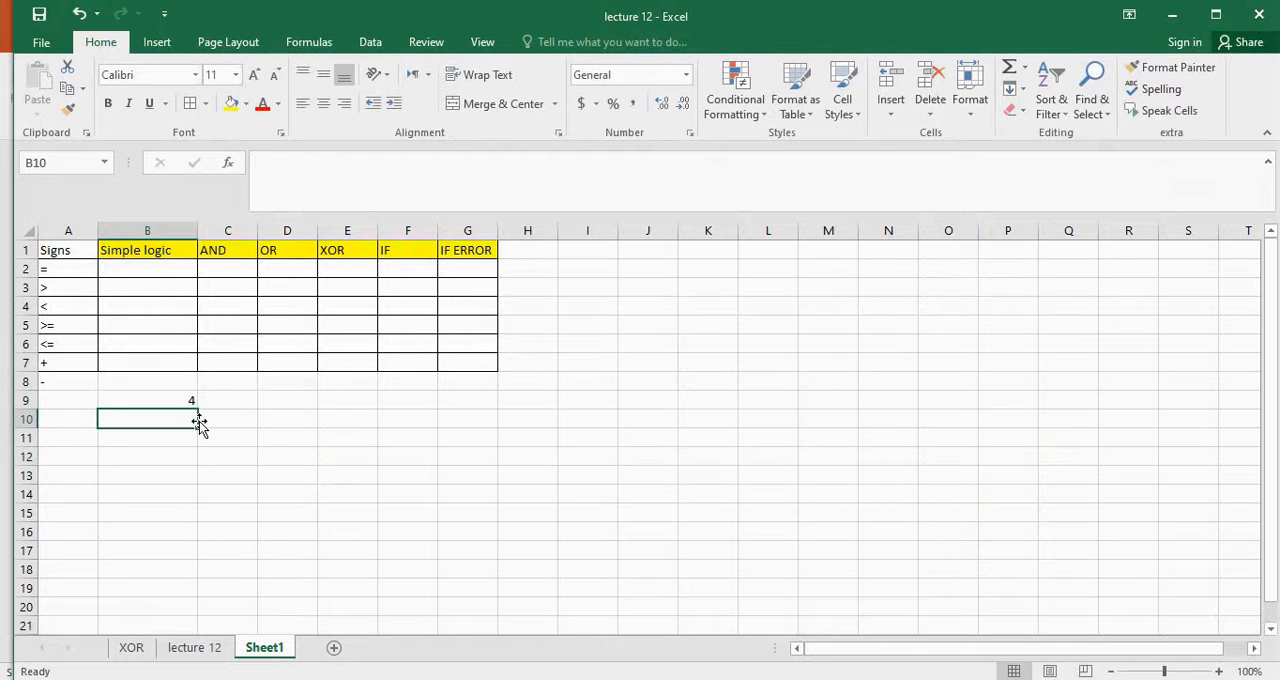
{"action": "left_click", "coordinate": [160, 397]}
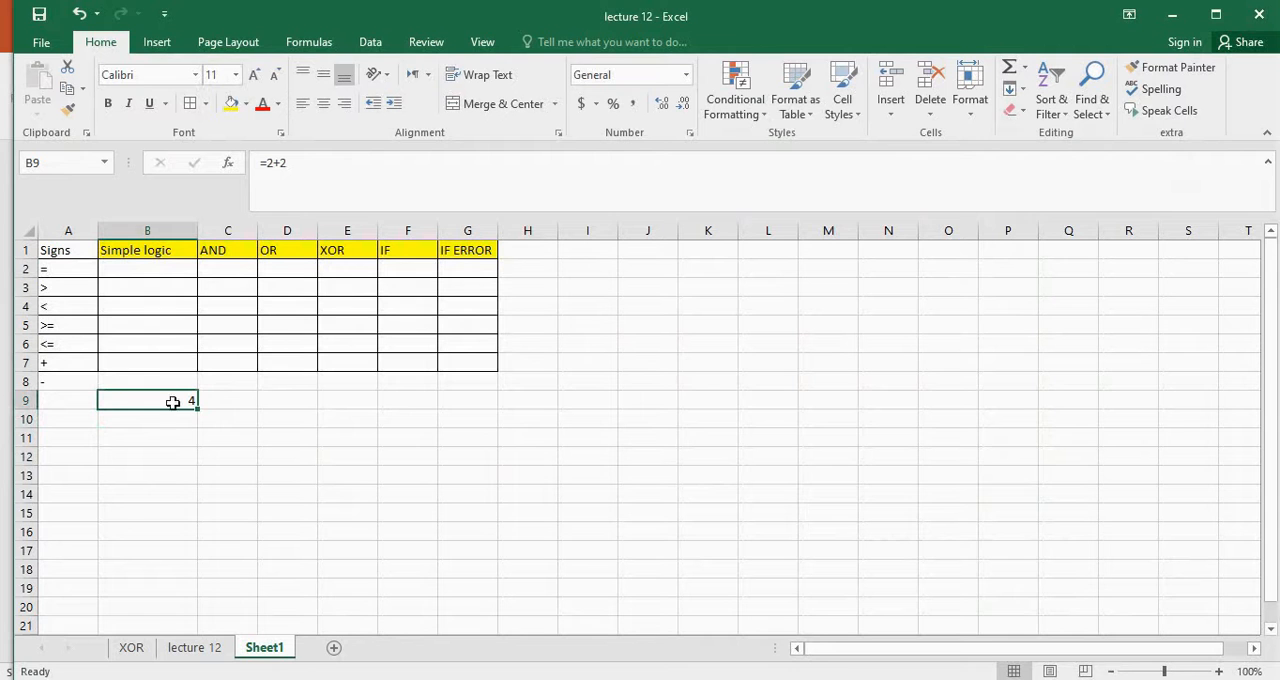
{"action": "key", "text": "Delete"}
Enter the comparison formula =2>3 in cell B2 of the Simple logic column
{"action": "left_click", "coordinate": [151, 270]}
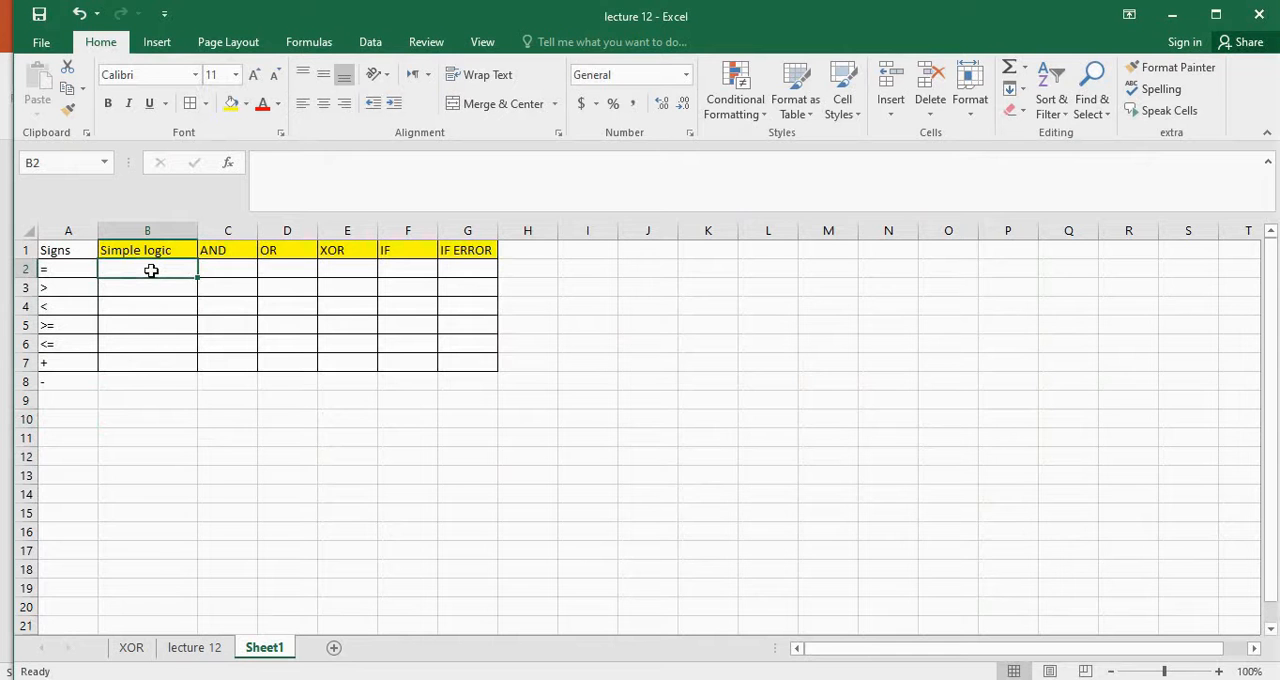
{"action": "type", "text": "="}
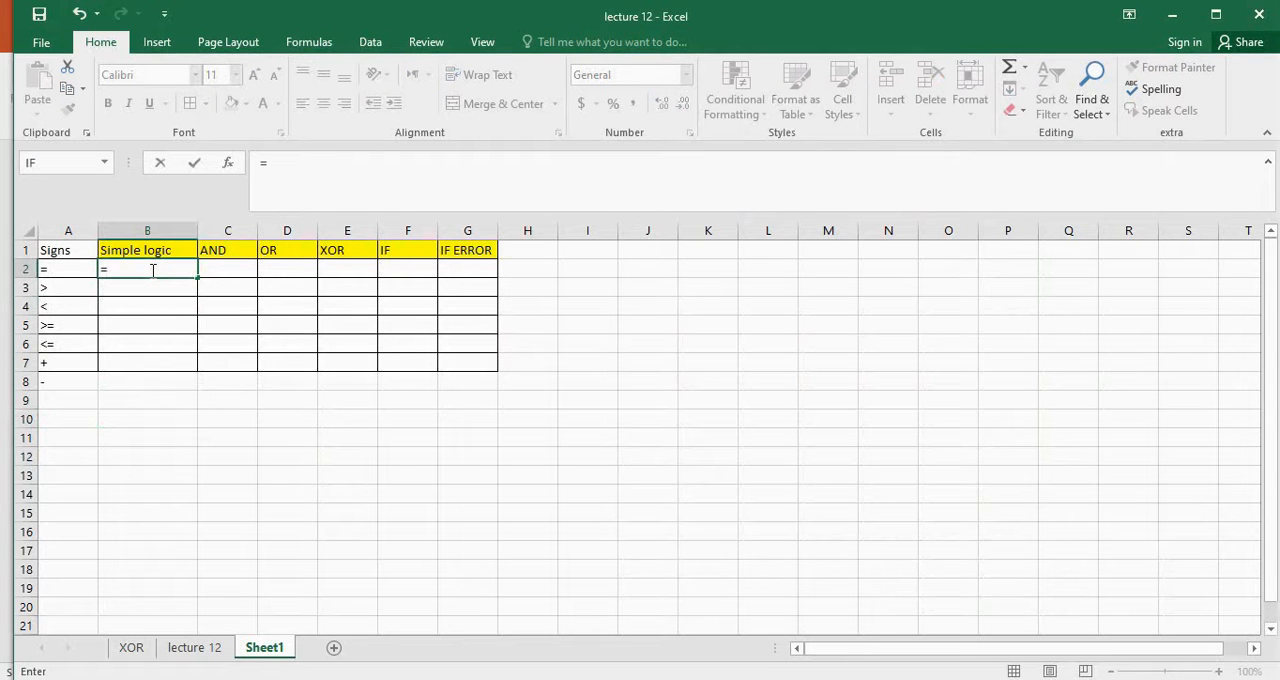
{"action": "type", "text": "2>3"}
{"action": "key", "text": "Return"}
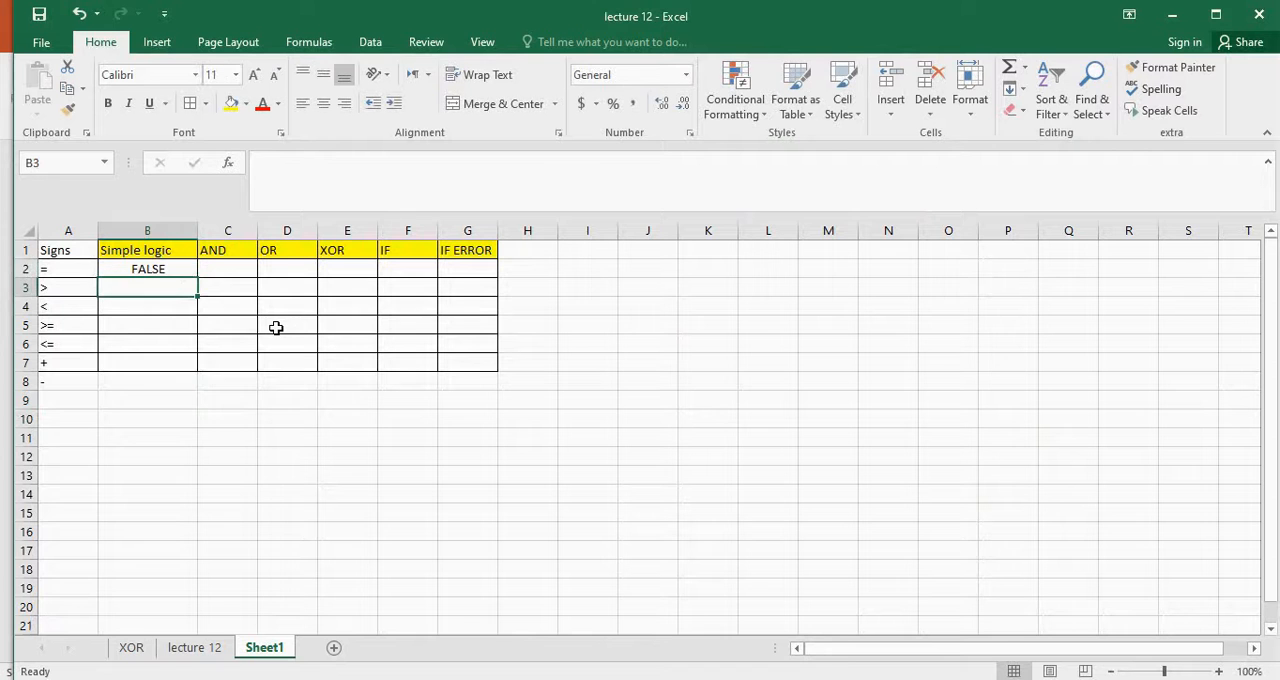
Replace the first number in cell B2's comparison with 4 so the formula reads =4>3
{"action": "left_click", "coordinate": [145, 269]}
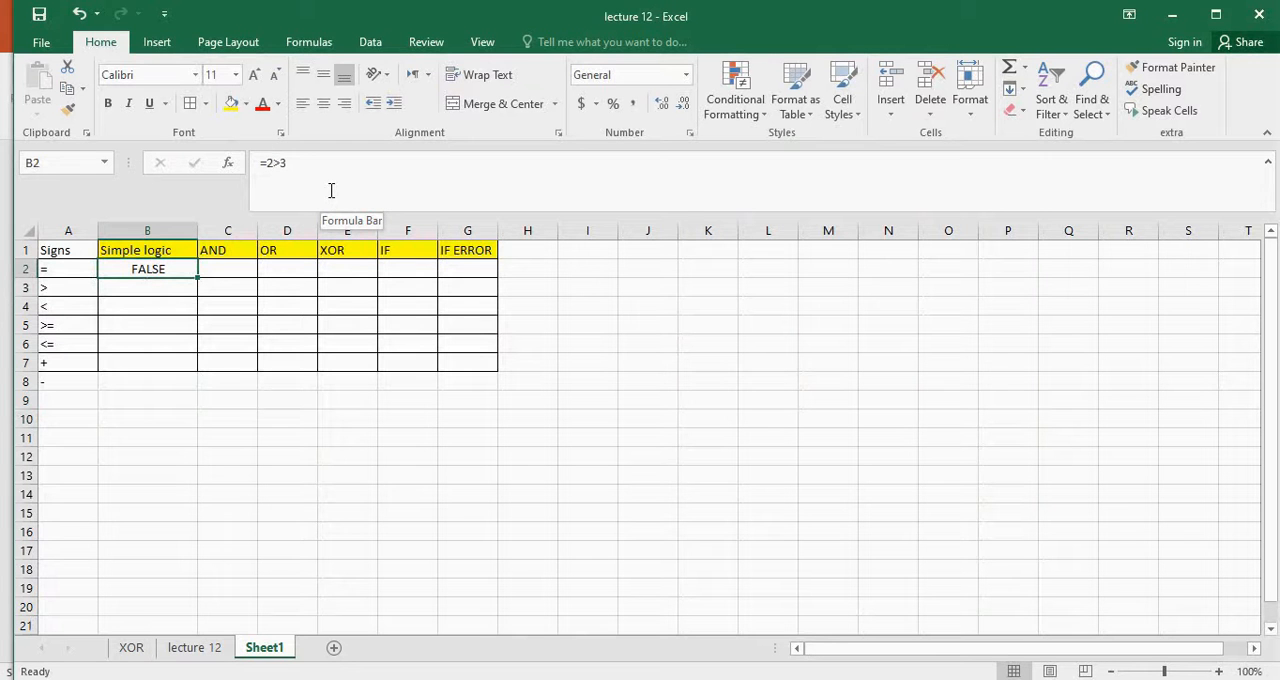
{"action": "left_click", "coordinate": [273, 163]}
{"action": "key", "text": "BackSpace"}
{"action": "type", "text": "4"}
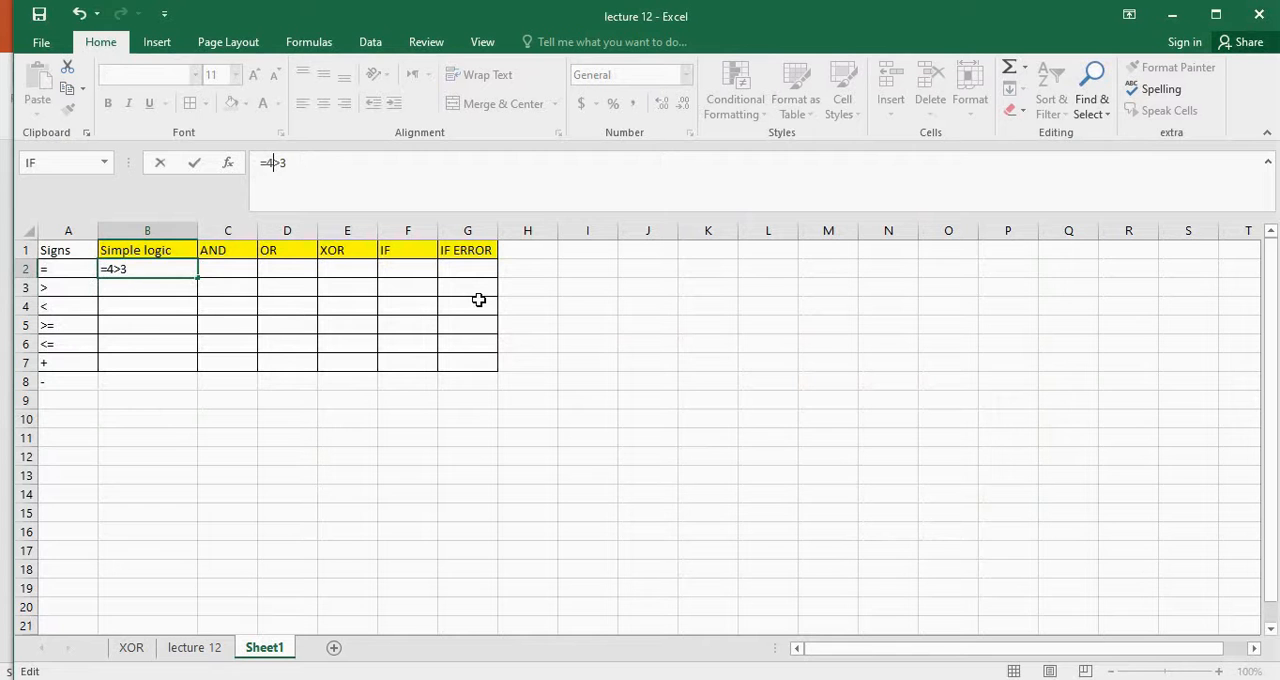
{"action": "key", "text": "Return"}
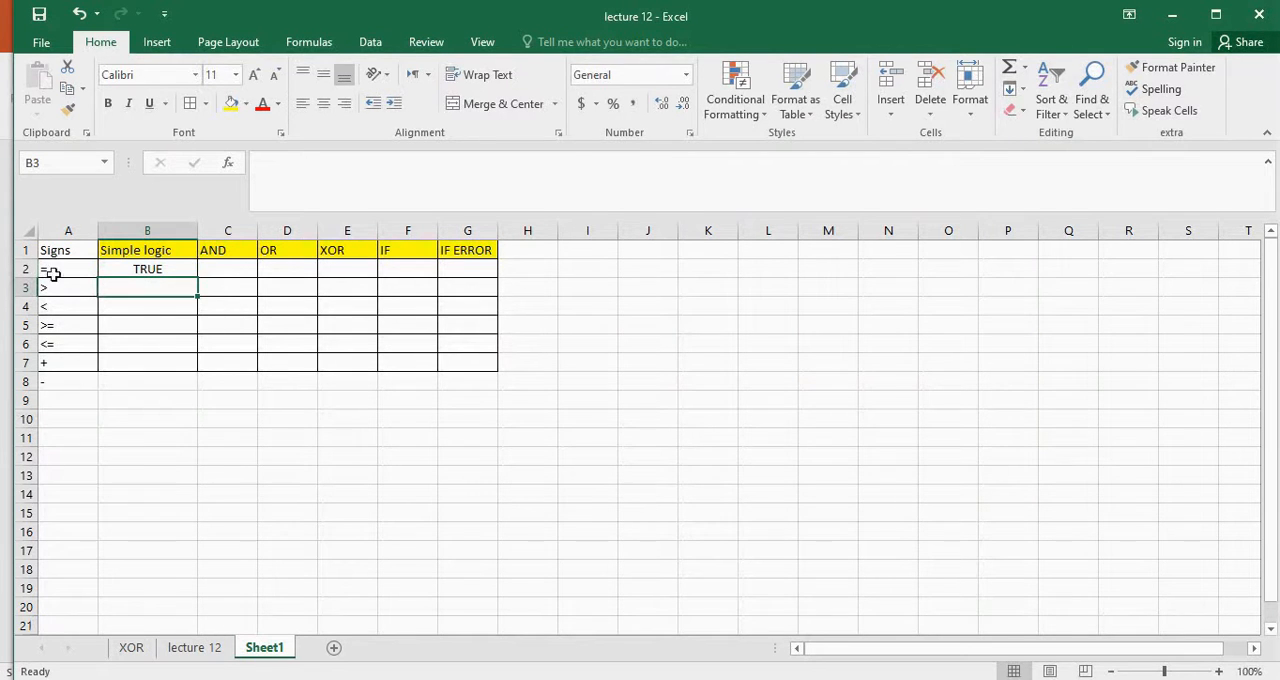
Widen columns C, D and E under the AND, OR and XOR headings
{"action": "left_click", "coordinate": [172, 272]}
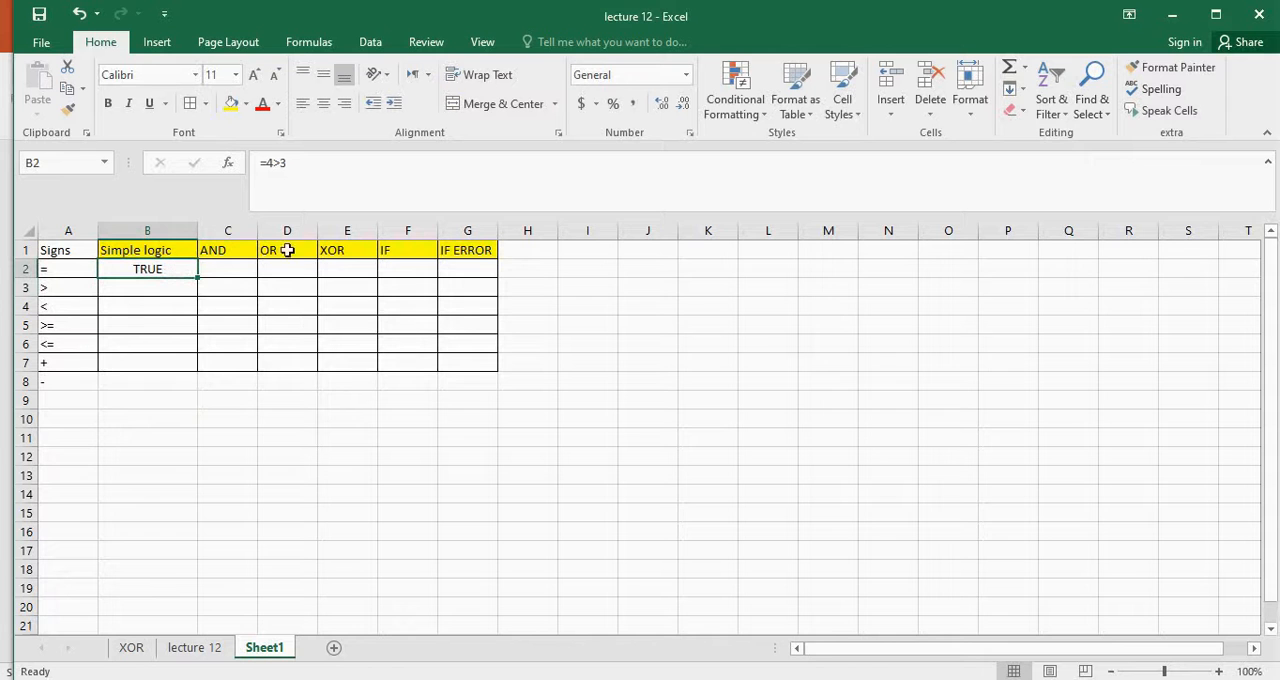
{"action": "left_click_drag", "start_coordinate": [257, 230], "coordinate": [502, 230]}
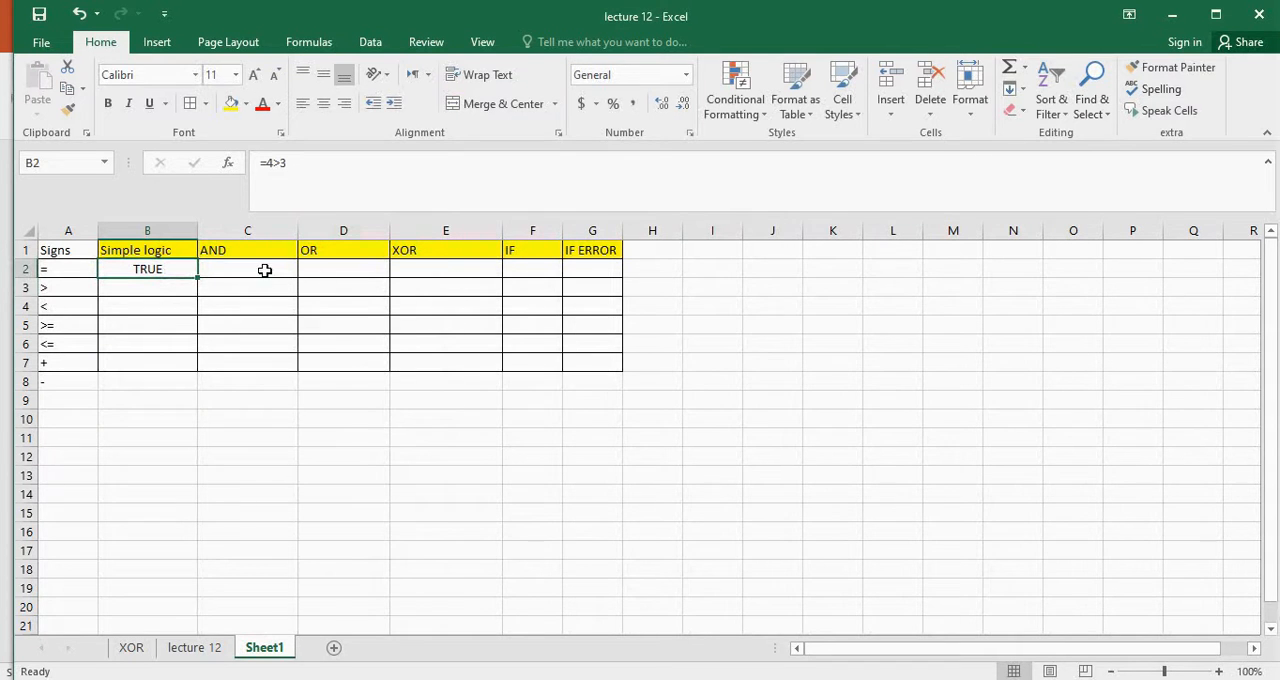
Insert the logical AND function into cell C2, with its arguments dialog moved slightly aside
{"action": "left_click", "coordinate": [265, 270]}
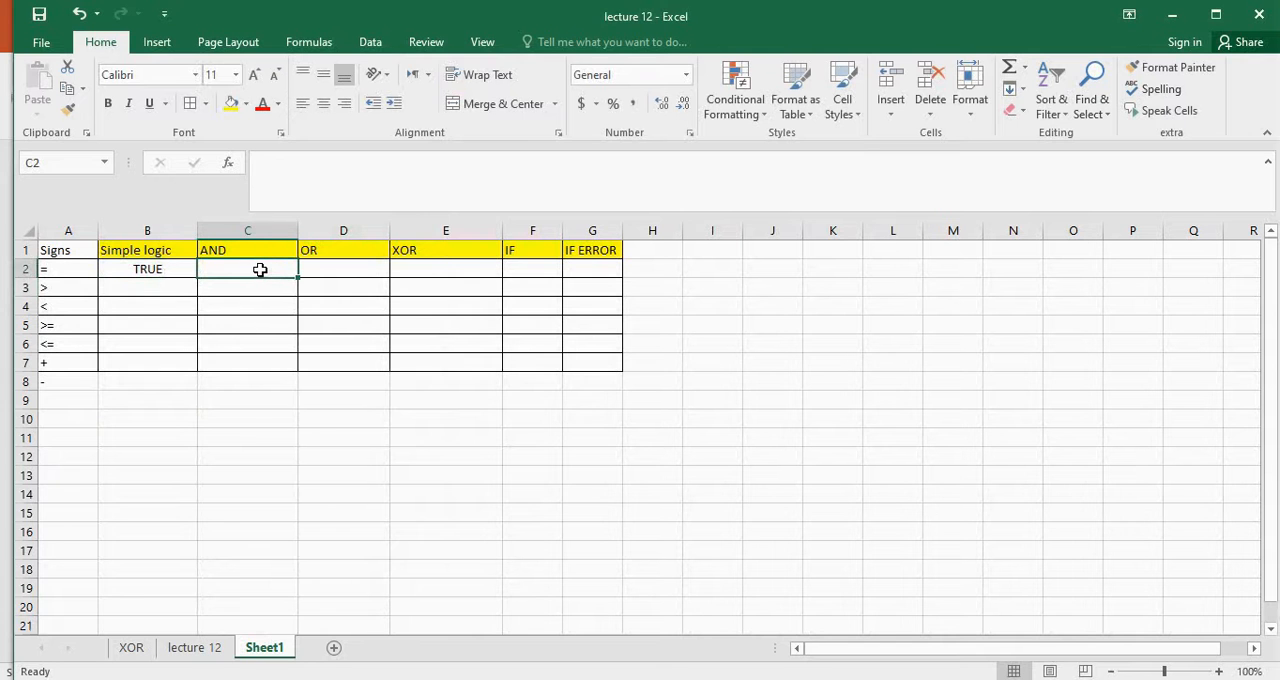
{"action": "left_click", "coordinate": [317, 45]}
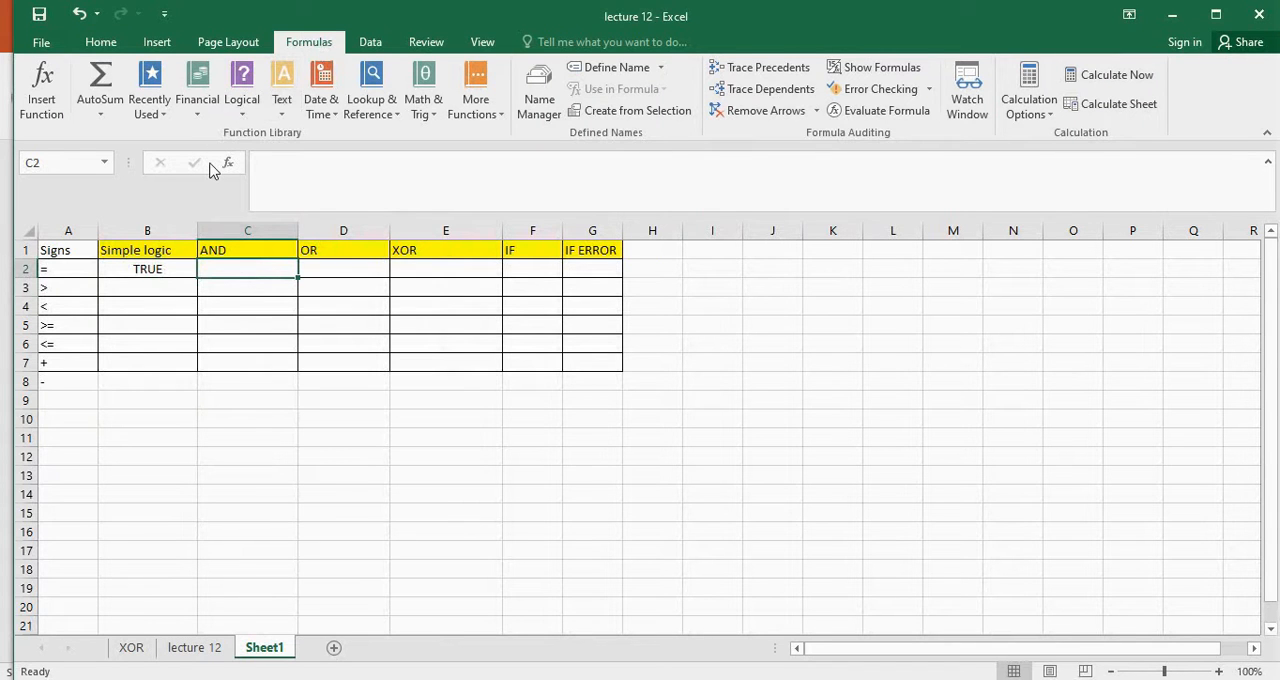
{"action": "left_click", "coordinate": [240, 117]}
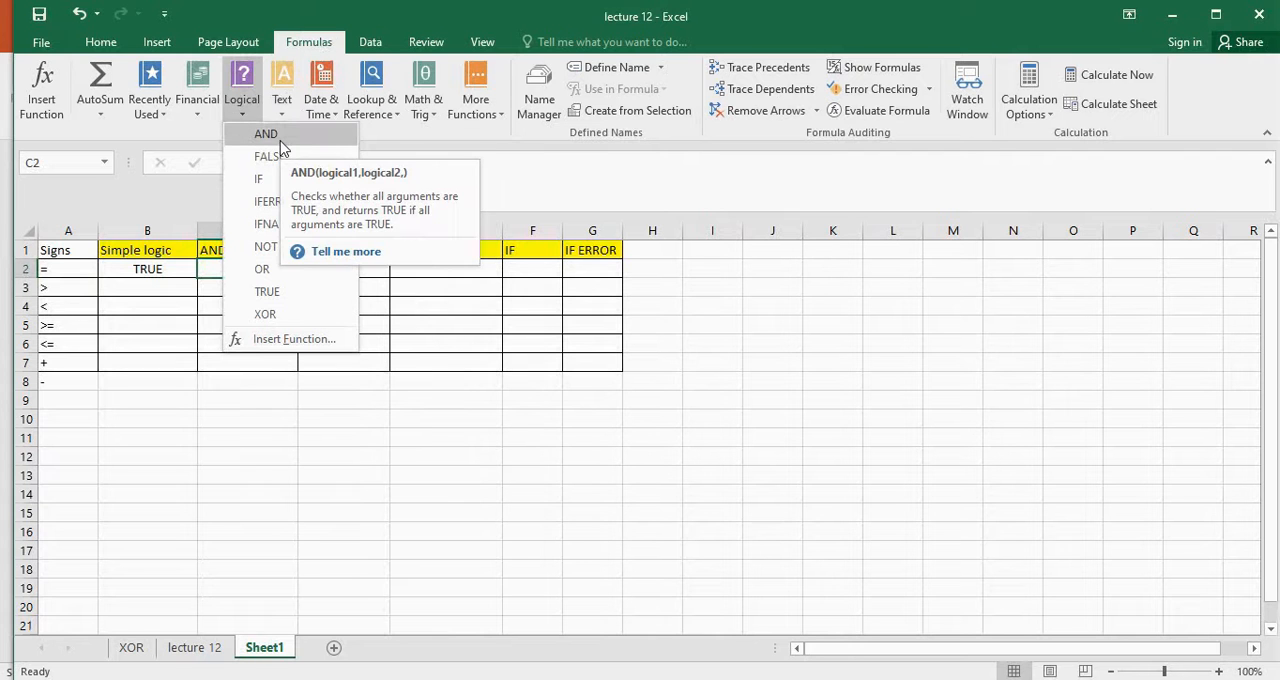
{"action": "key", "text": "Escape"}
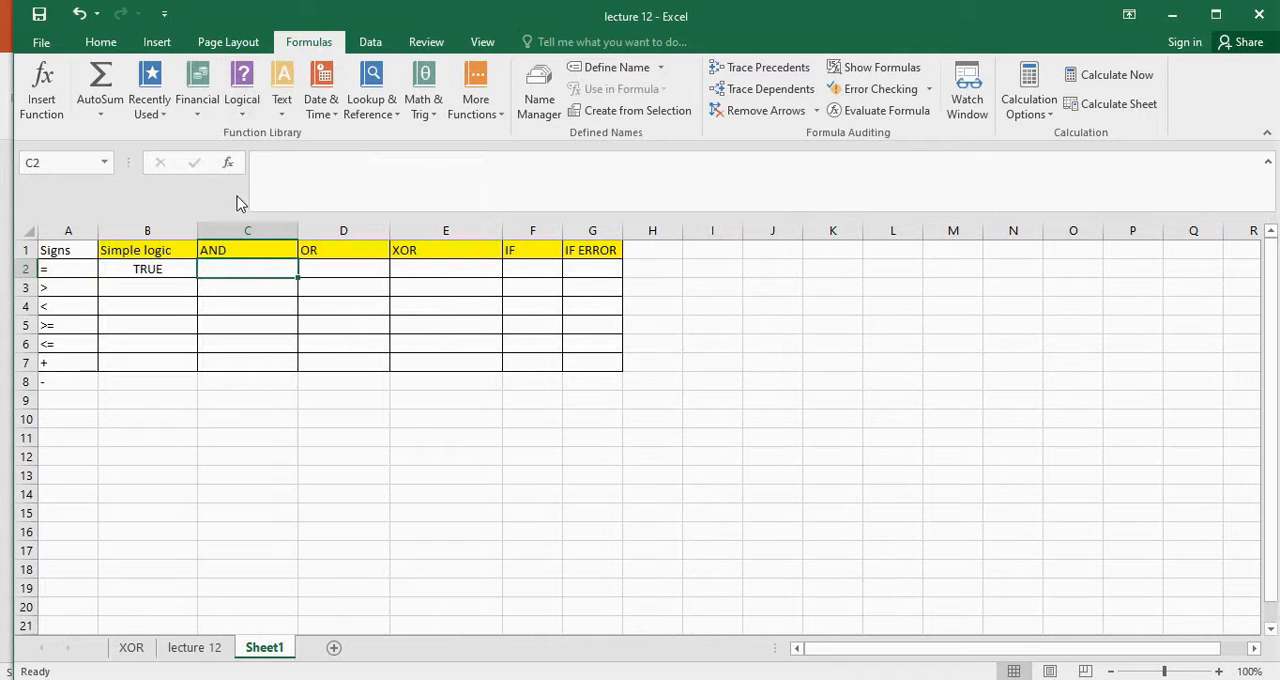
{"action": "left_click", "coordinate": [242, 100]}
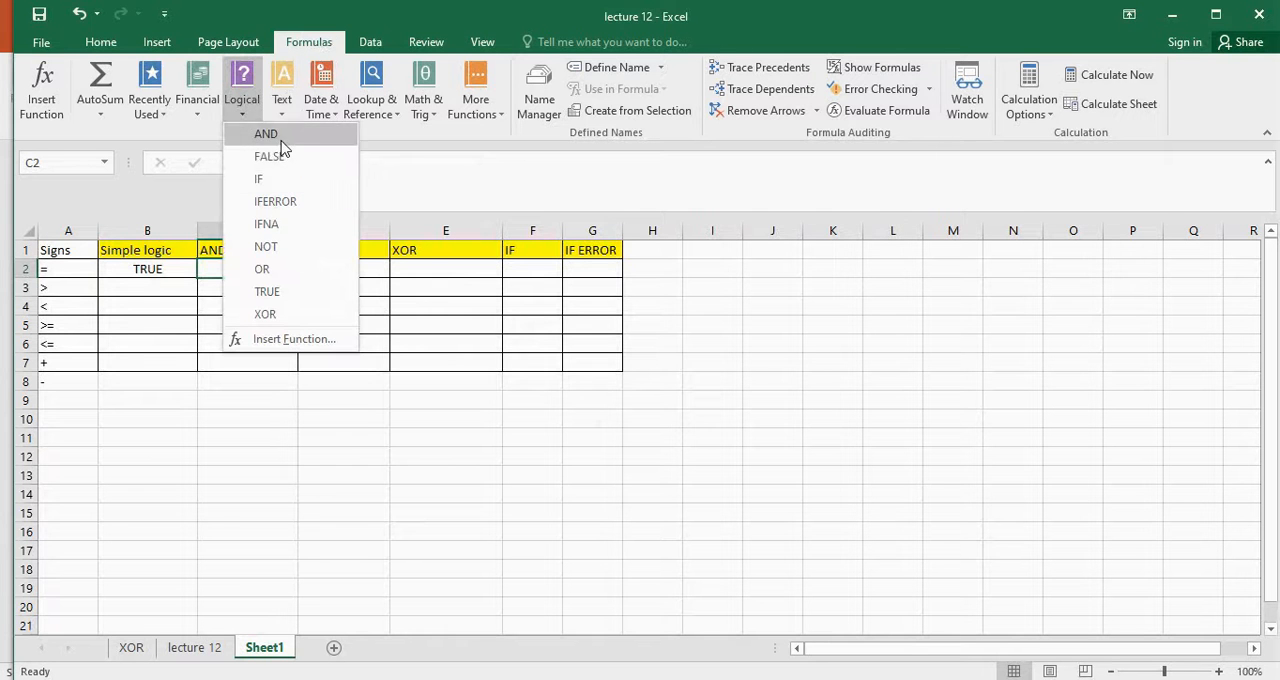
{"action": "left_click", "coordinate": [268, 134]}
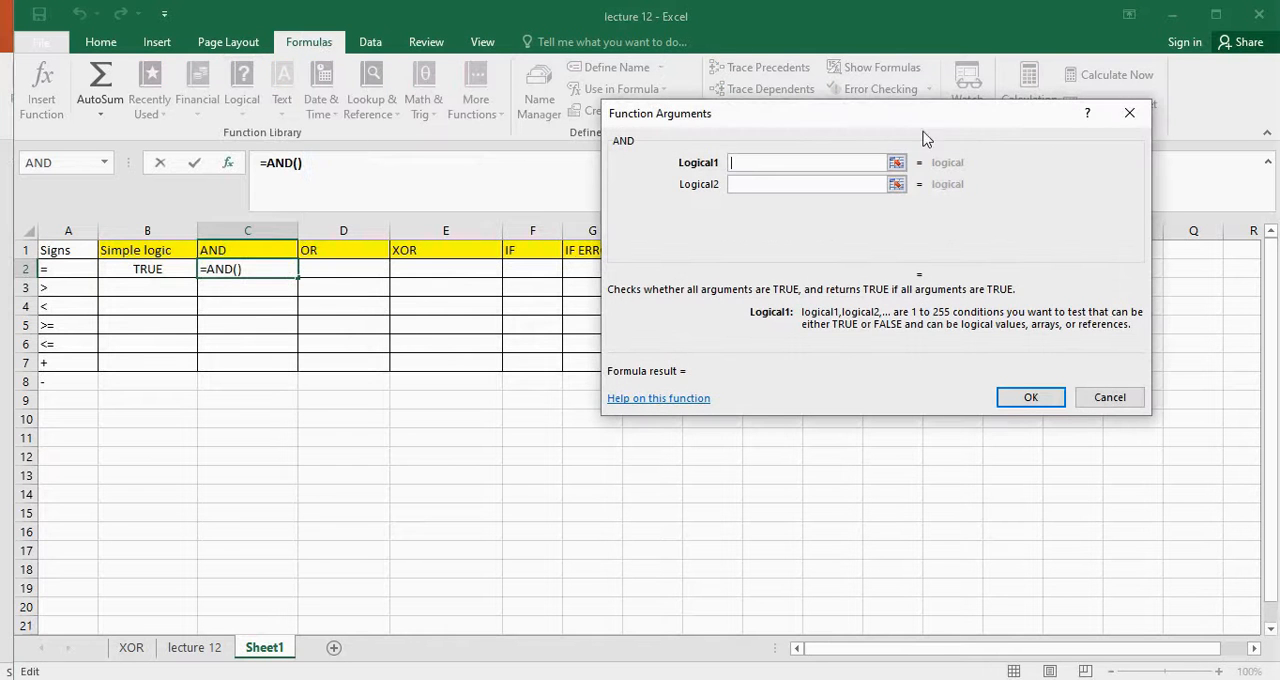
{"action": "left_click_drag", "start_coordinate": [745, 115], "coordinate": [705, 145]}
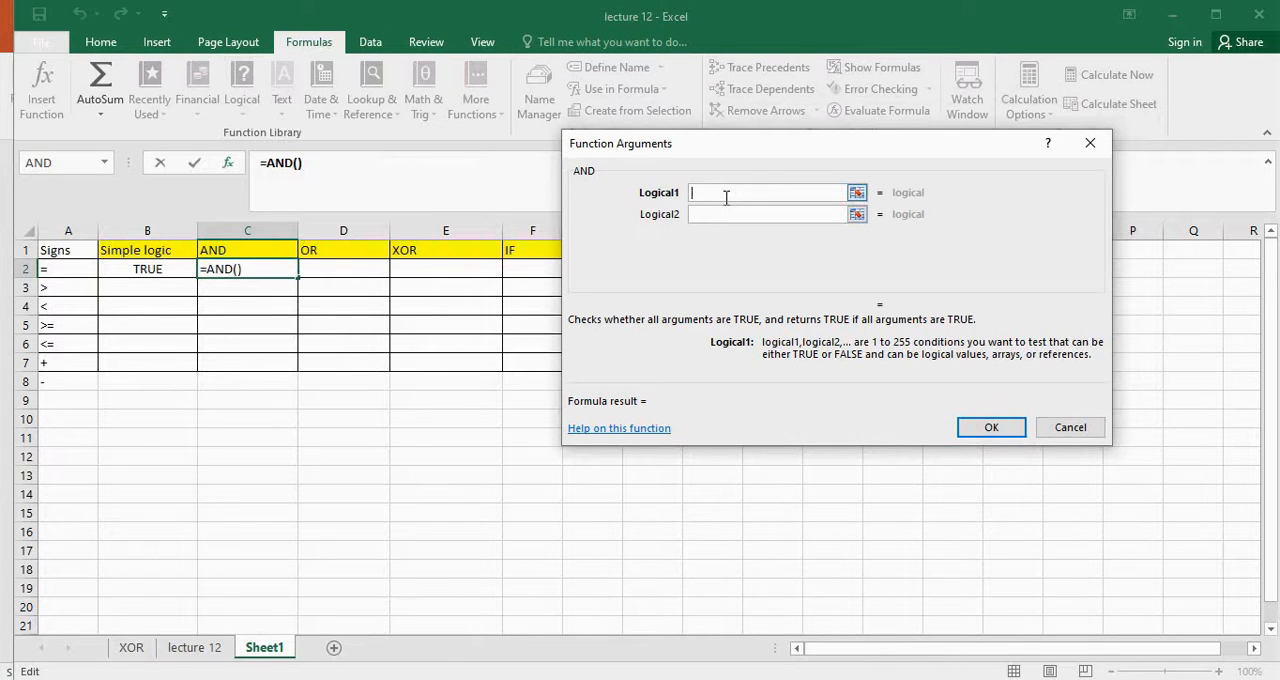
Set the AND function's first condition to 3>4 and its second to 5>3, and confirm
{"action": "type", "text": "3>4"}
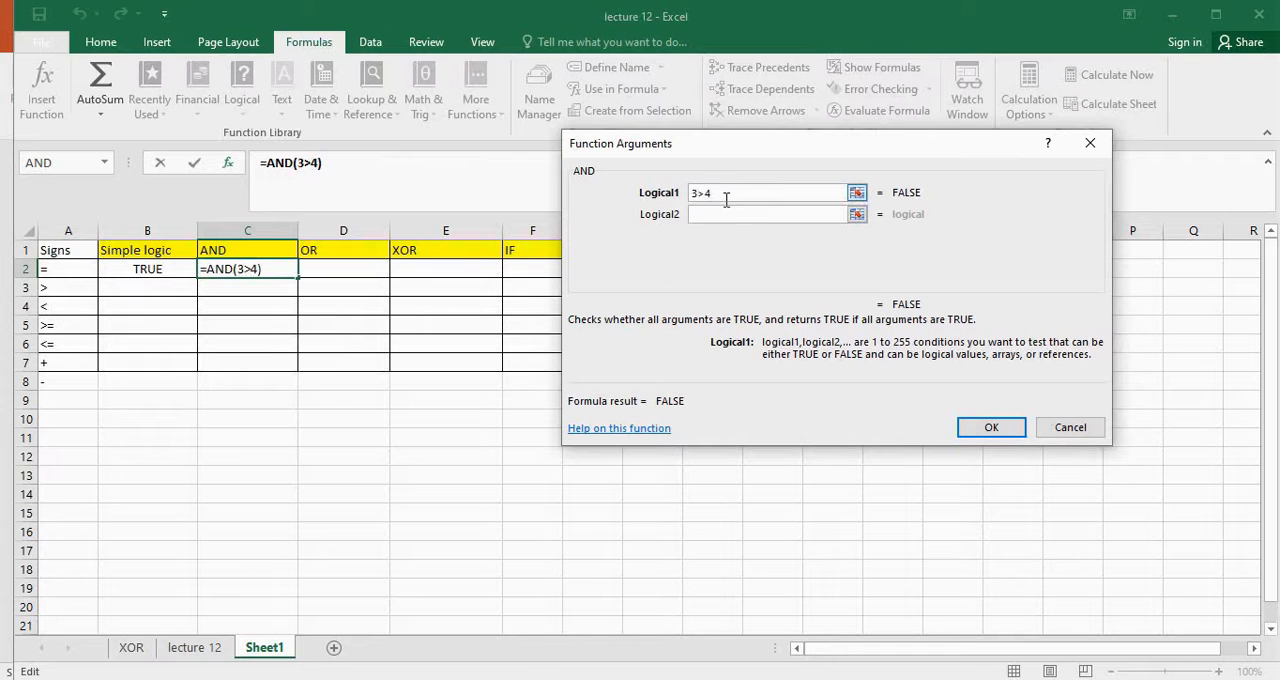
{"action": "left_click", "coordinate": [733, 214]}
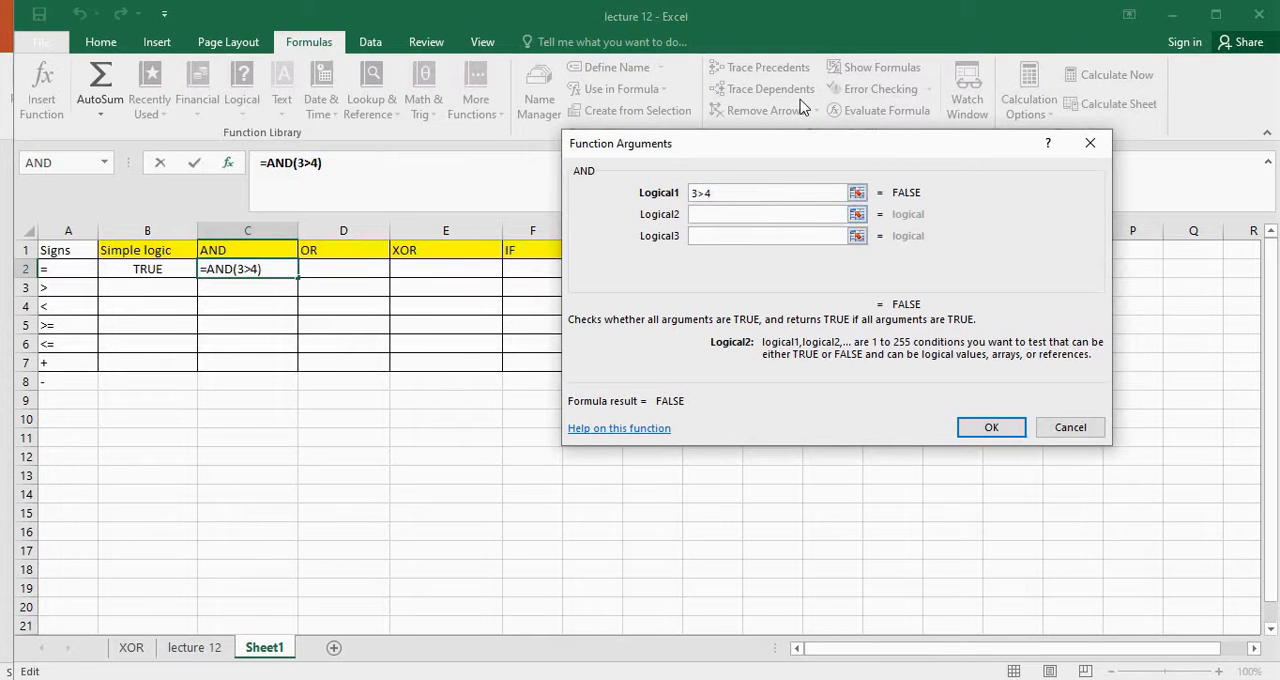
{"action": "type", "text": "5>"}
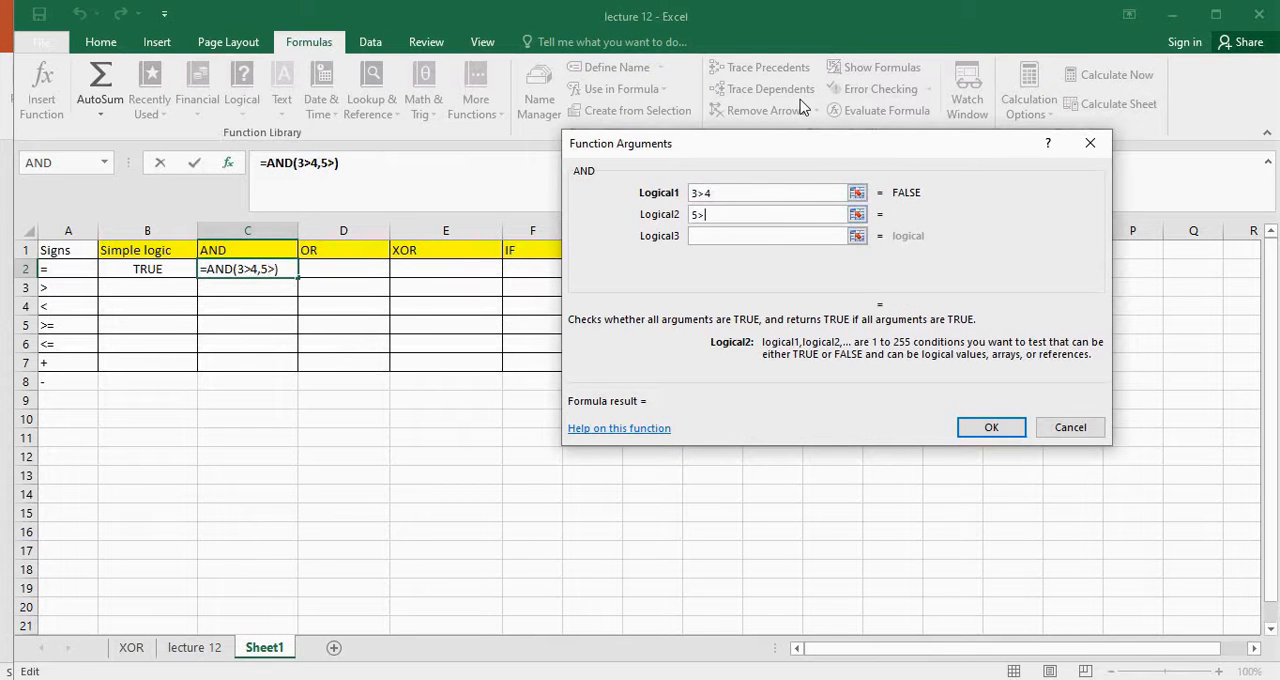
{"action": "type", "text": "3"}
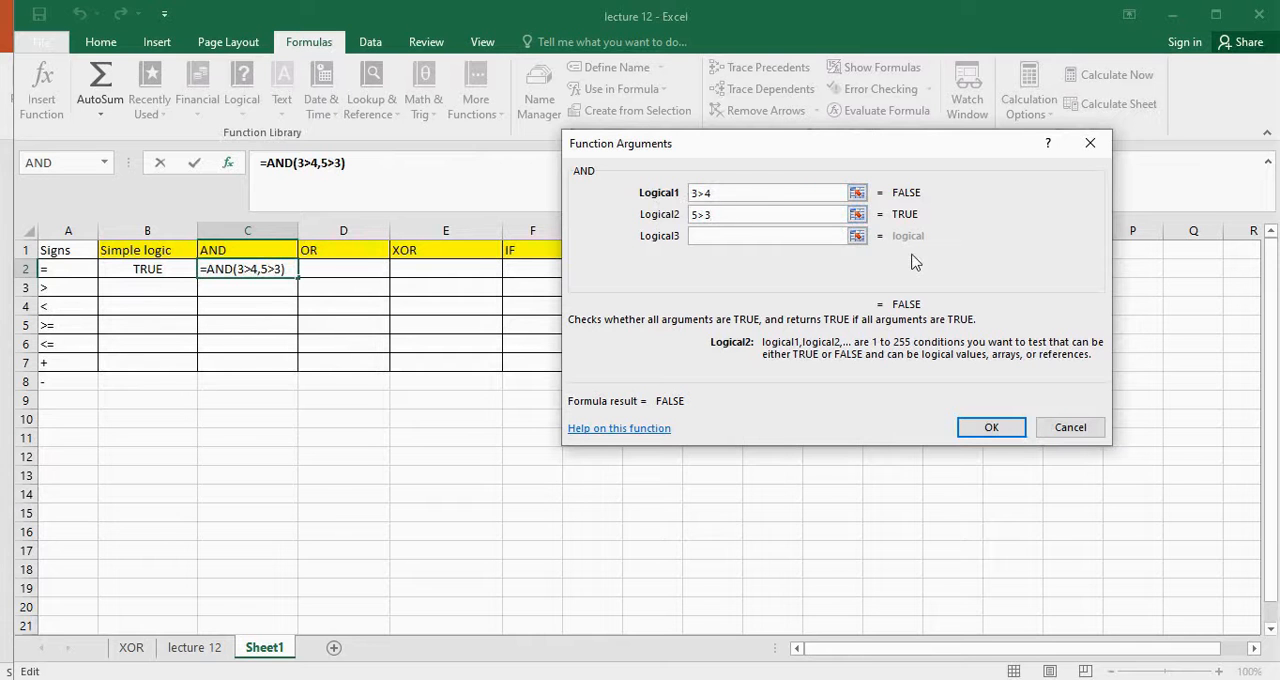
{"action": "left_click", "coordinate": [986, 427]}
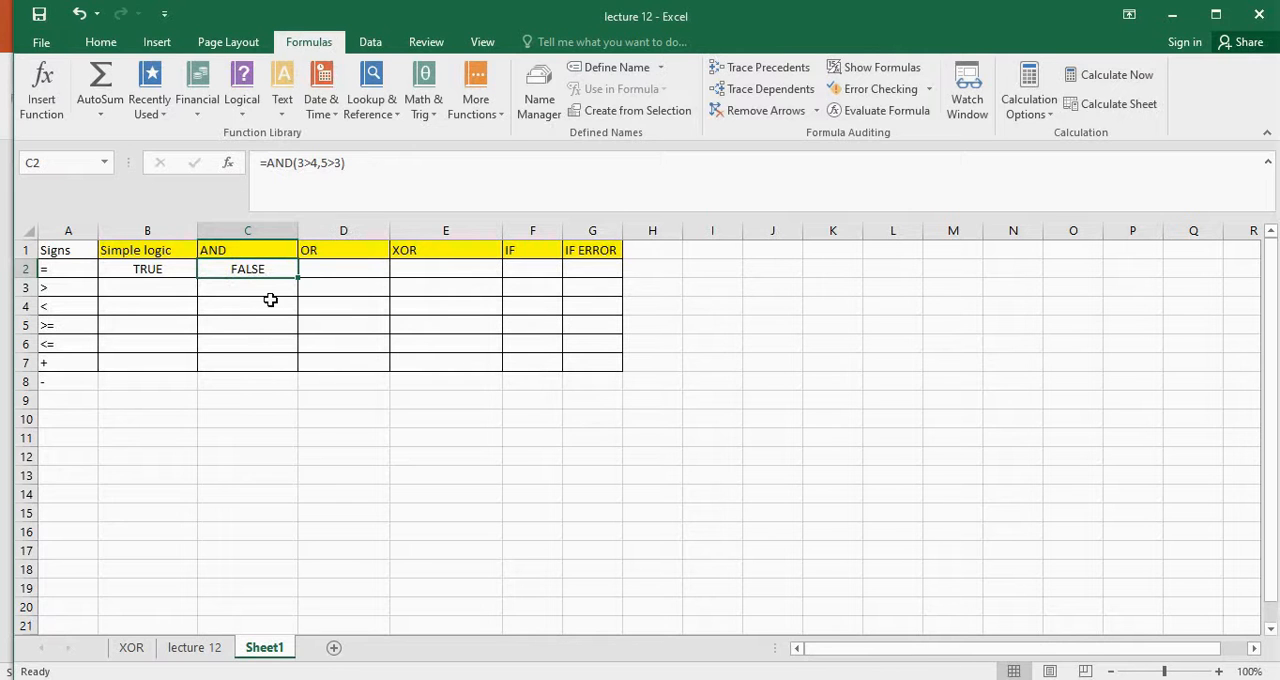
Change the first condition of the AND formula in cell C2 to 6>4
{"action": "left_click", "coordinate": [304, 162]}
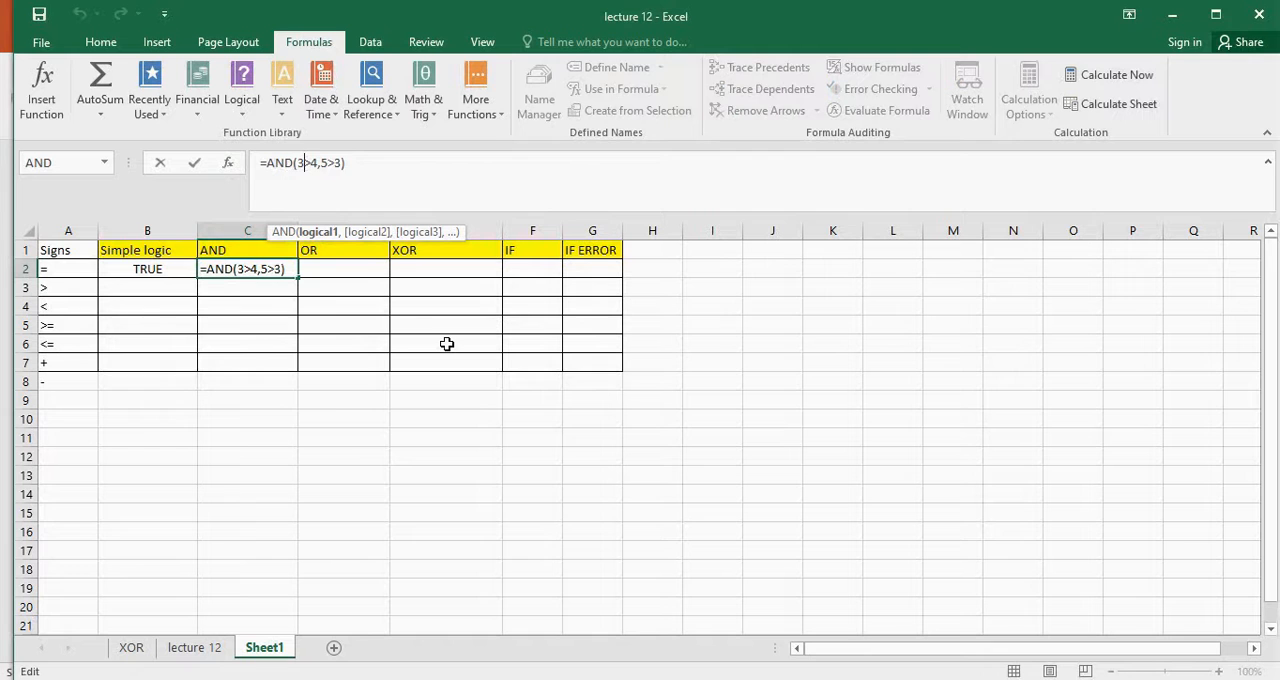
{"action": "key", "text": "BackSpace"}
{"action": "type", "text": "6"}
{"action": "key", "text": "Return"}
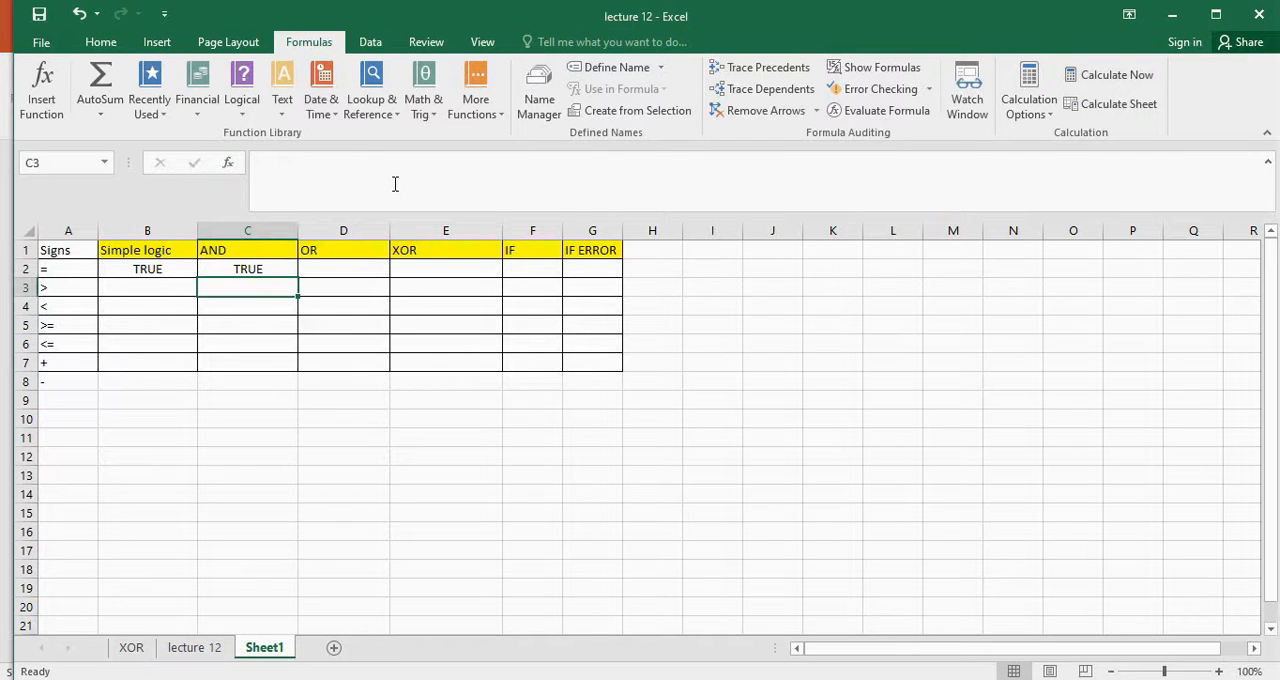
Change the second condition of the AND formula in cell C2 to 2>3
{"action": "left_click", "coordinate": [283, 270]}
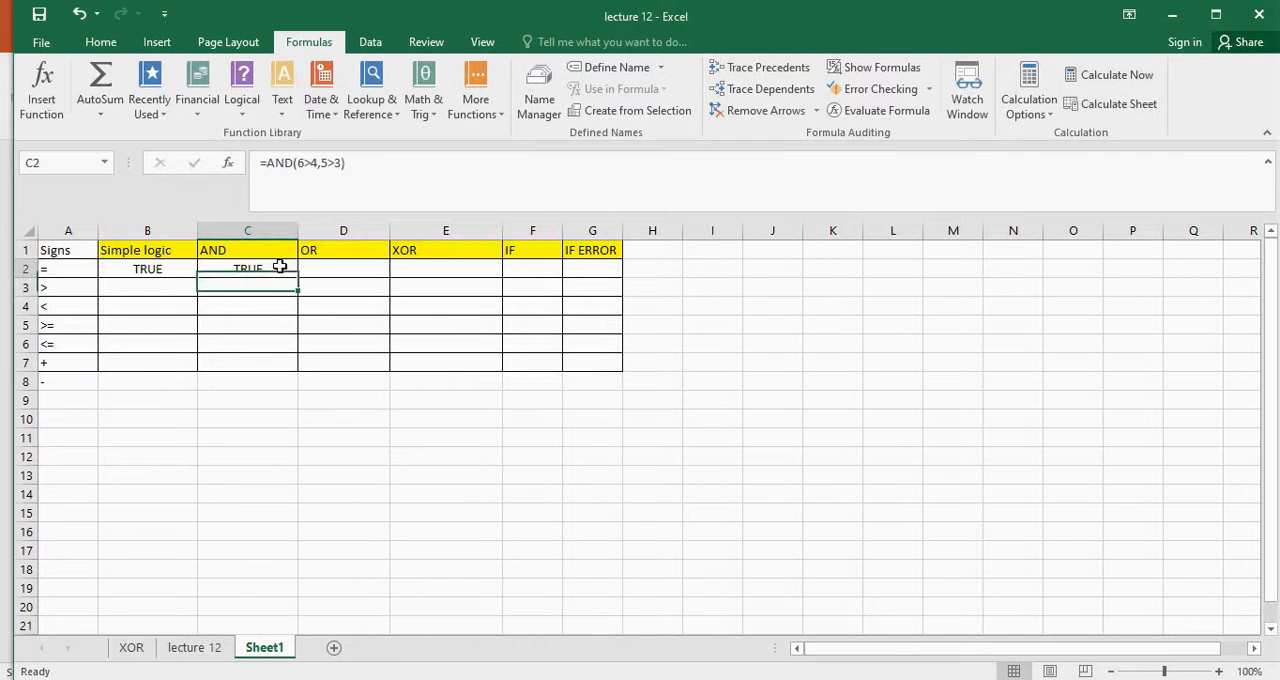
{"action": "left_click", "coordinate": [327, 166]}
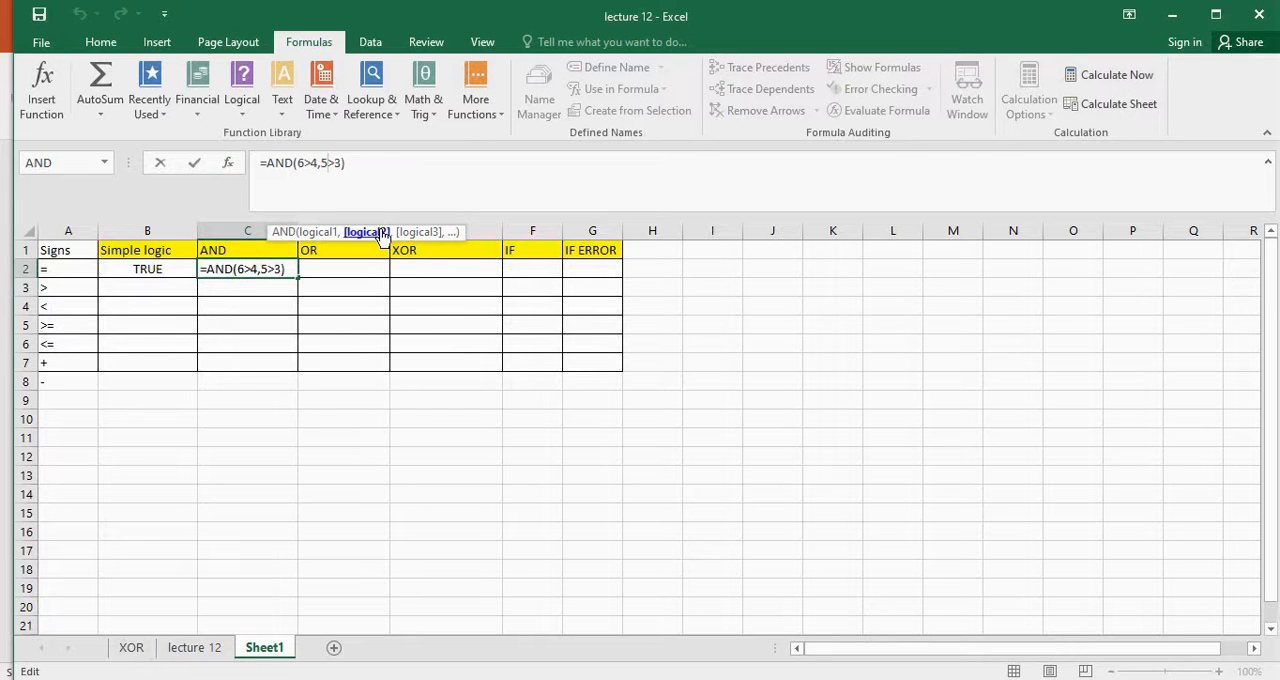
{"action": "key", "text": "BackSpace"}
{"action": "type", "text": "2"}
{"action": "key", "text": "Return"}
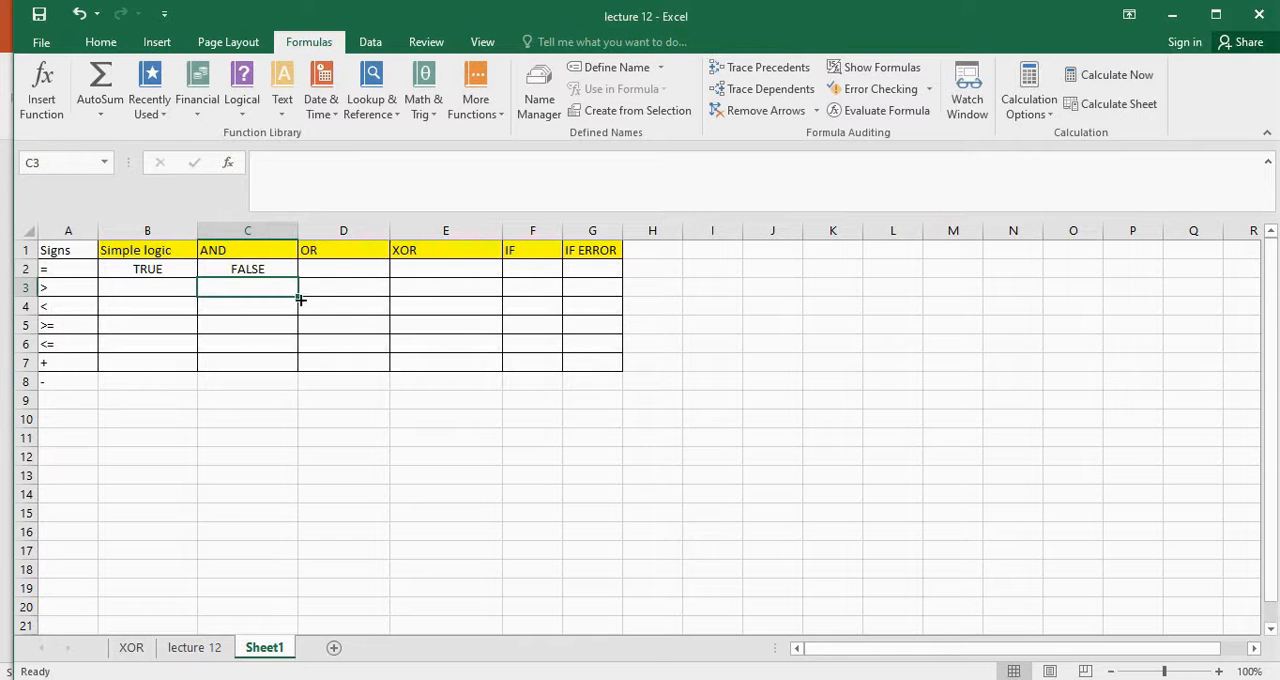
{"action": "left_click", "coordinate": [280, 268]}
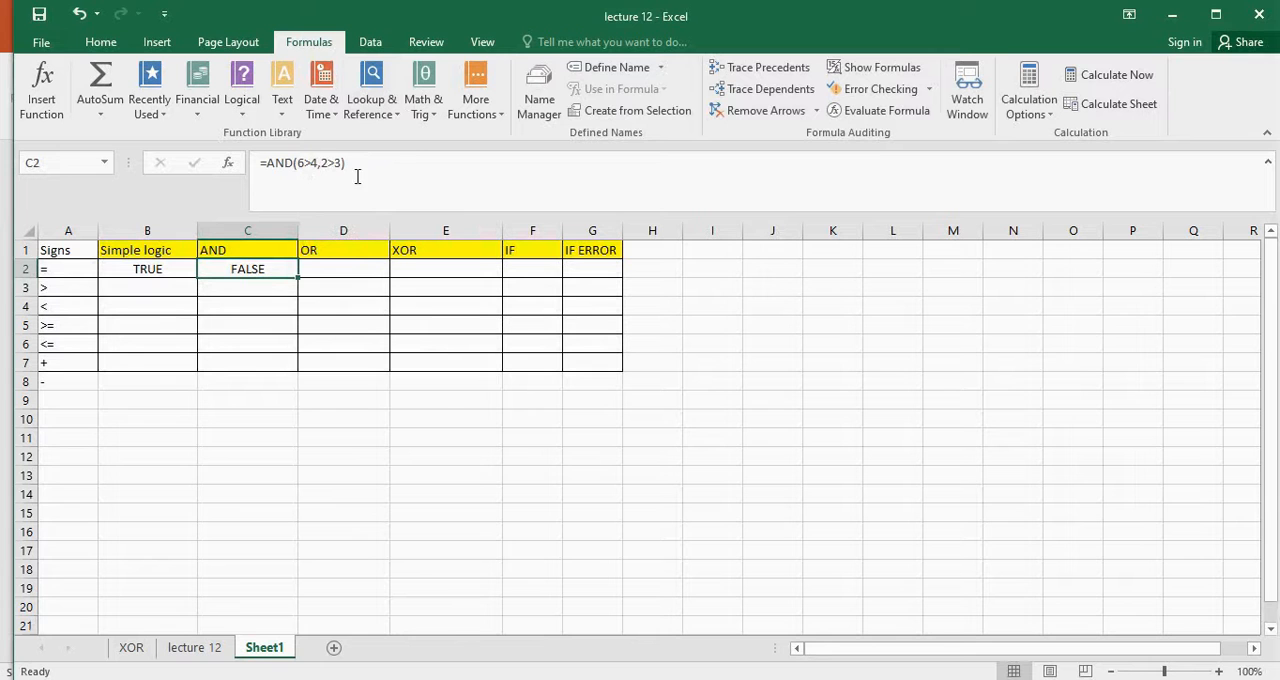
{"action": "left_click", "coordinate": [349, 266]}
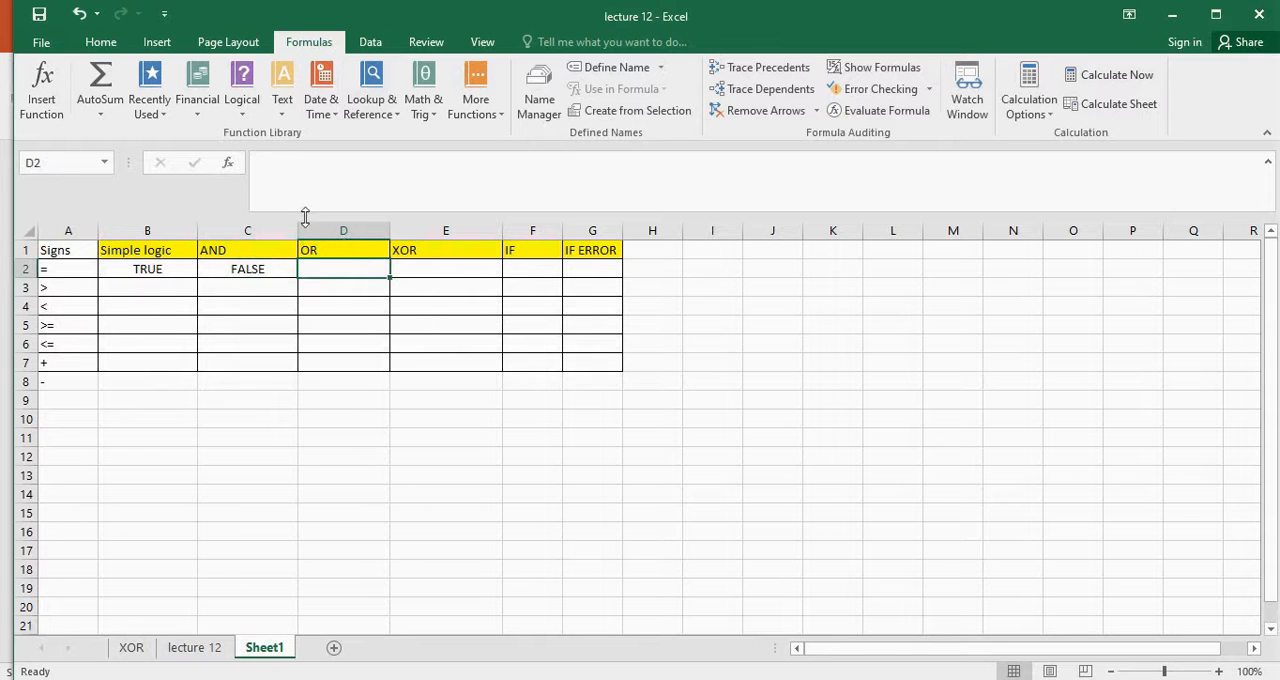
{"action": "key", "text": "Left"}
{"action": "type", "text": "="}
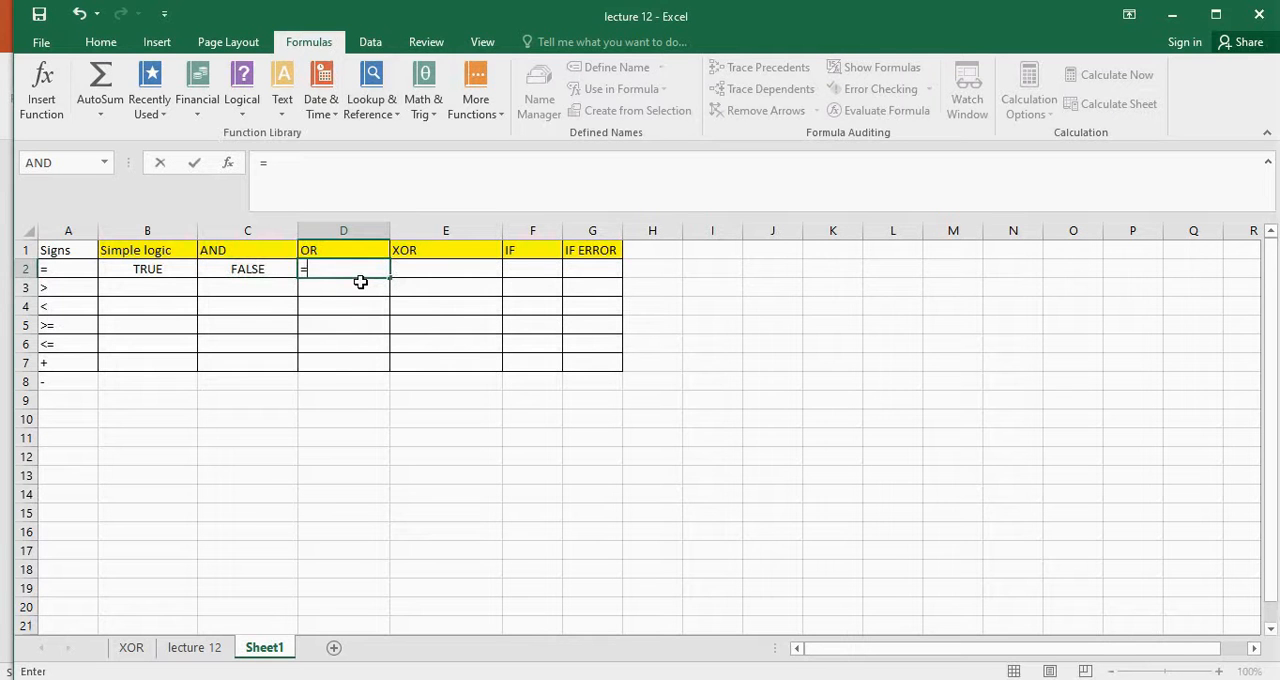
{"action": "type", "text": "or"}
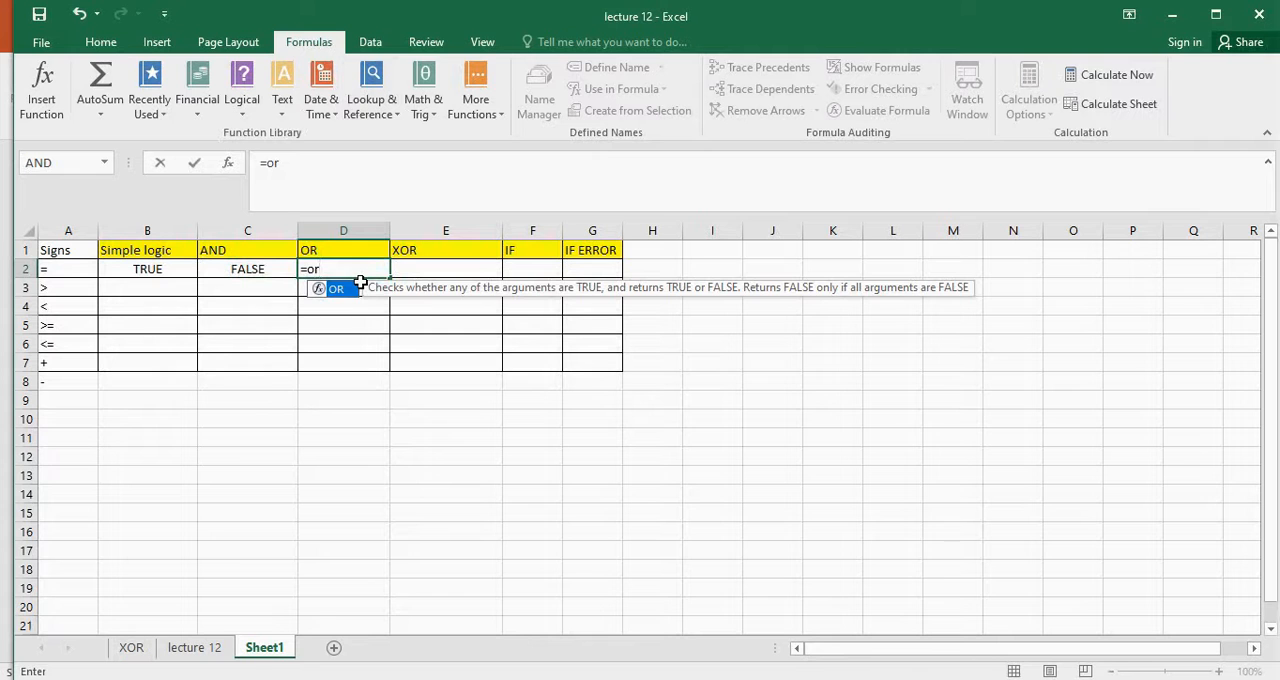
{"action": "type", "text": "("}
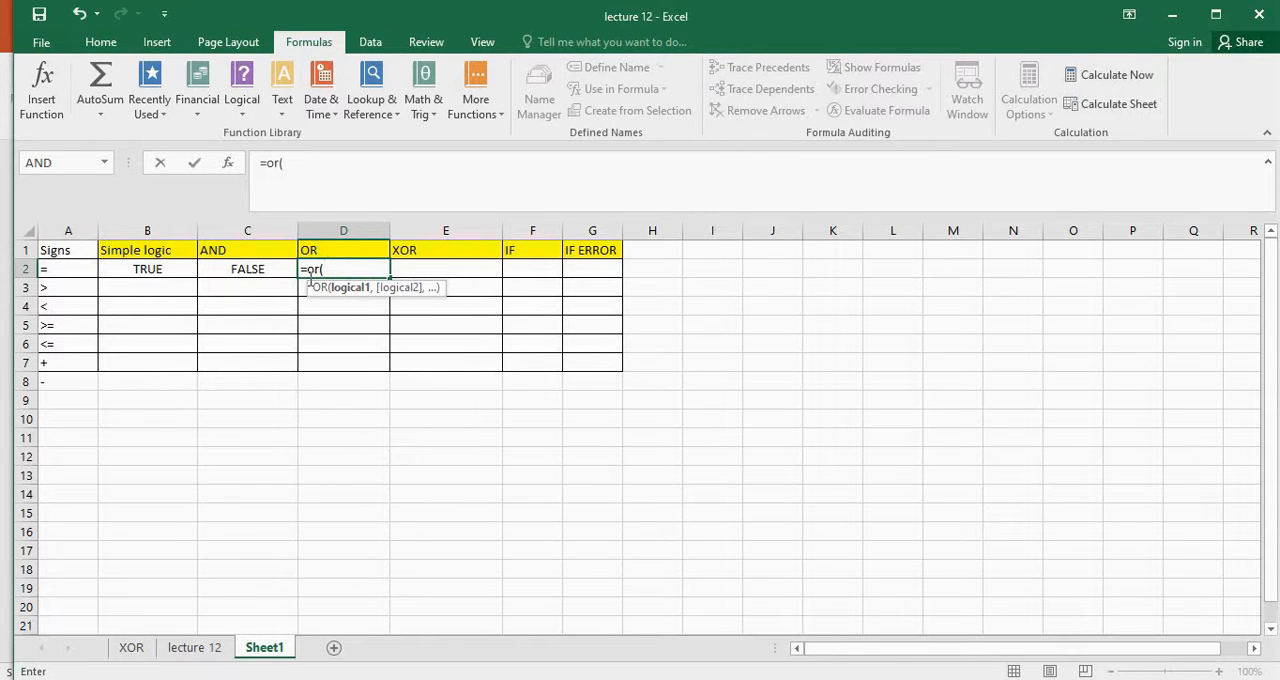
{"action": "key", "text": "BackSpace"}
{"action": "key", "text": "BackSpace"}
{"action": "key", "text": "BackSpace"}
{"action": "key", "text": "BackSpace"}
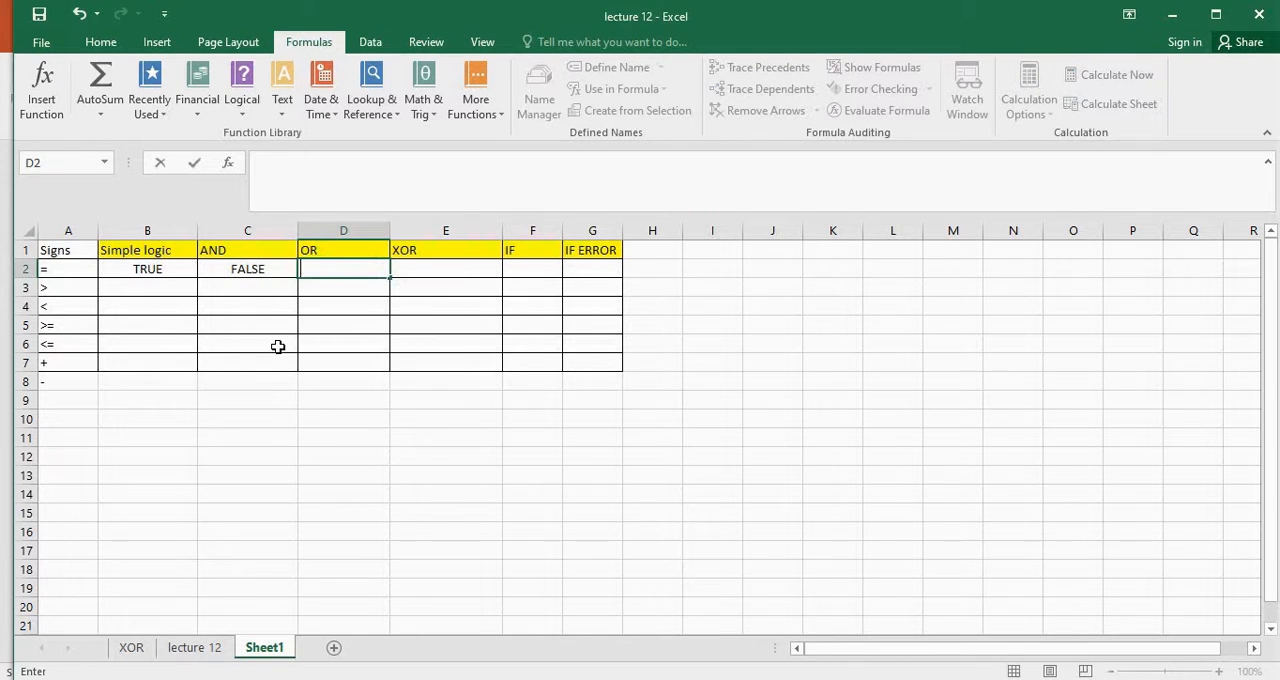
Insert the logical OR function into cell D2 with the conditions 3>2 and 1>5, and confirm
{"action": "left_click", "coordinate": [242, 100]}
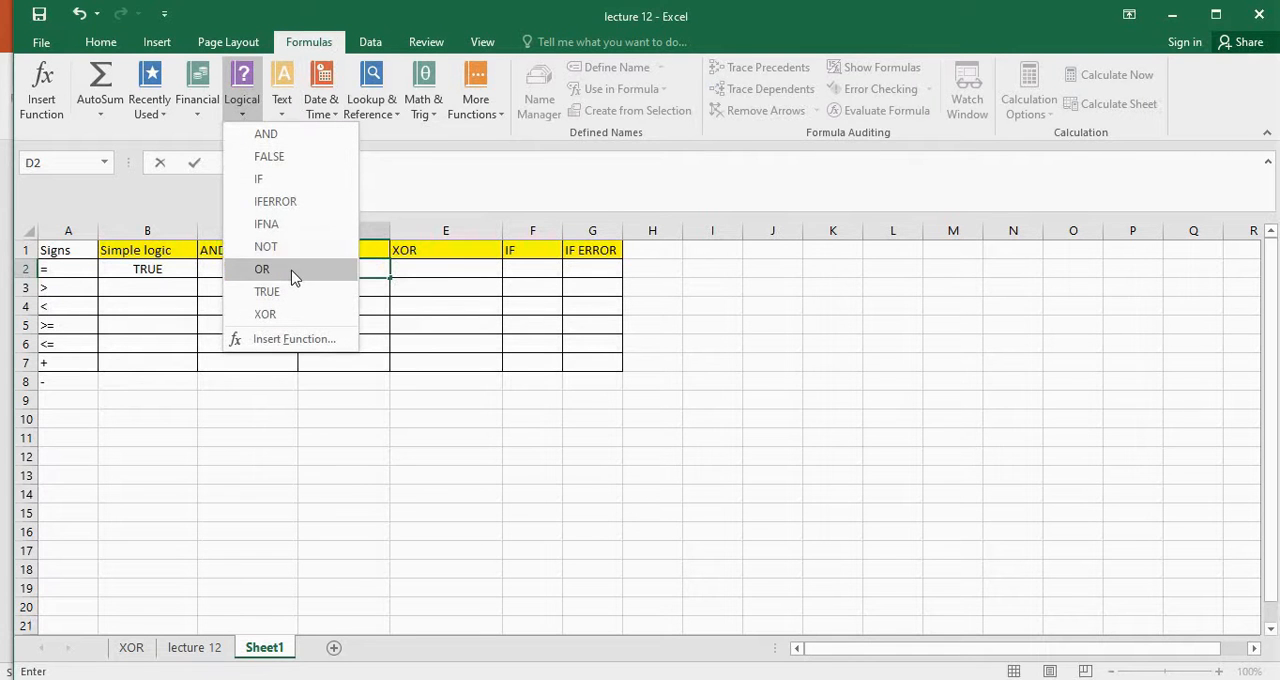
{"action": "left_click", "coordinate": [262, 269]}
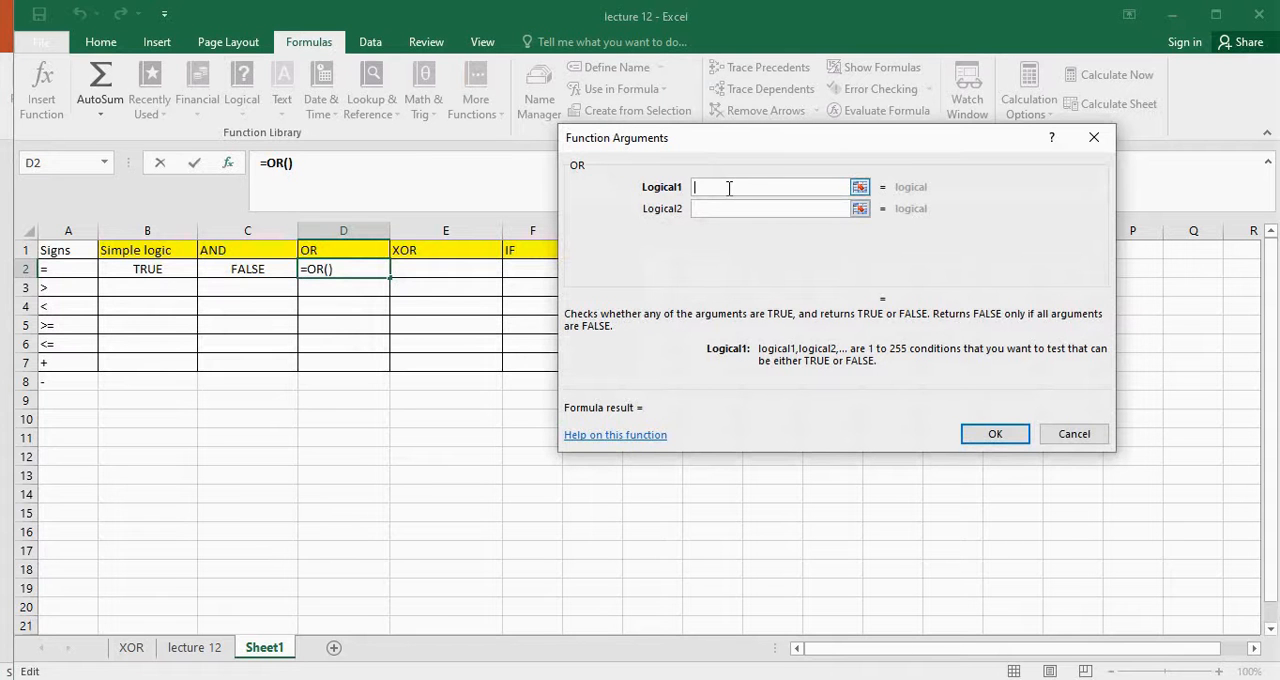
{"action": "type", "text": "3"}
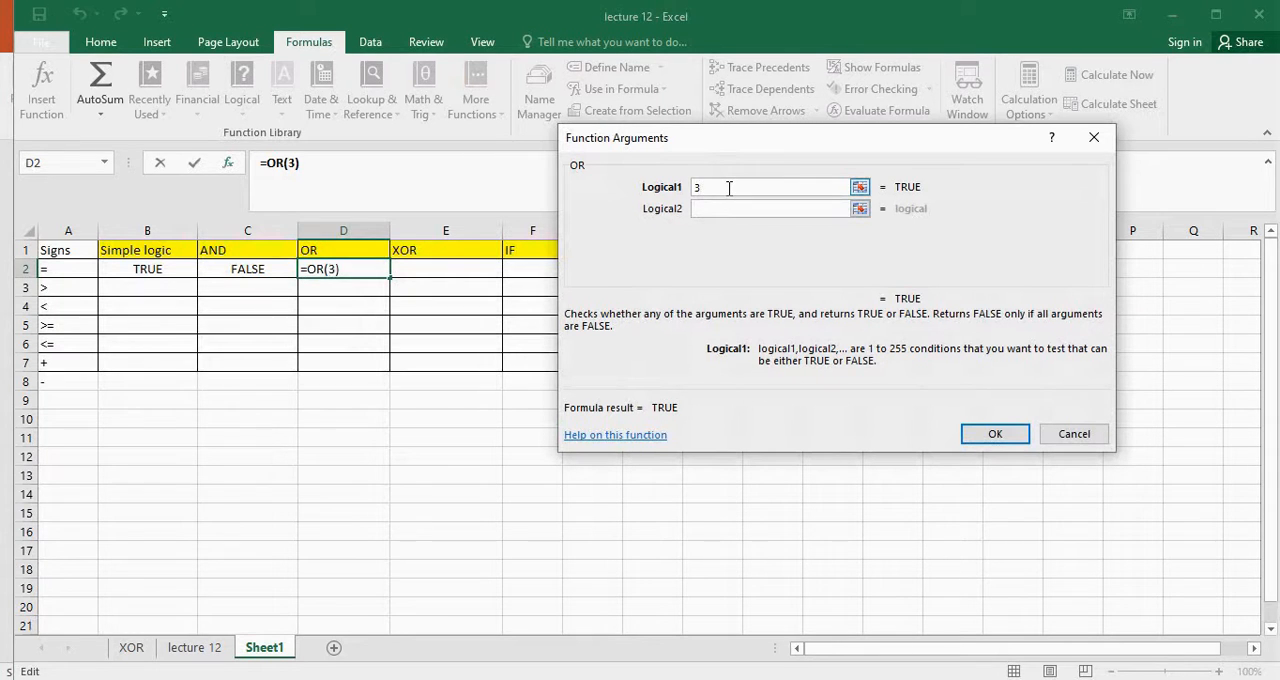
{"action": "type", "text": ">2"}
{"action": "left_click", "coordinate": [760, 208]}
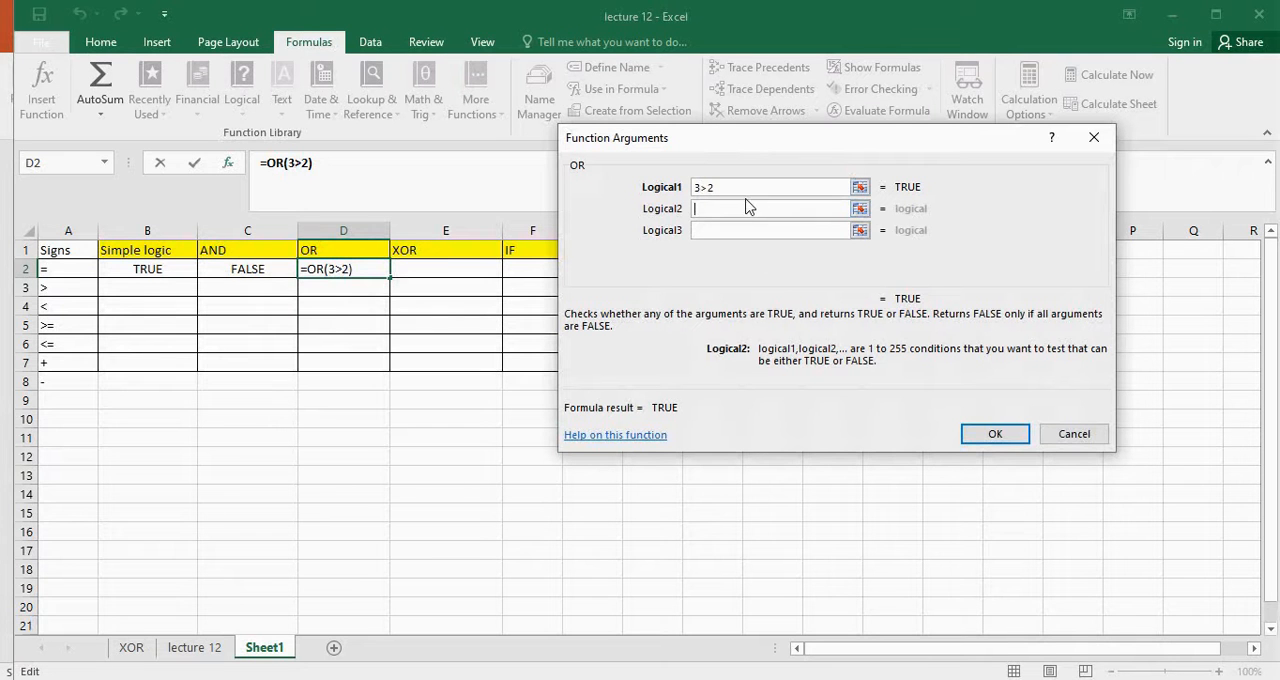
{"action": "type", "text": "1>"}
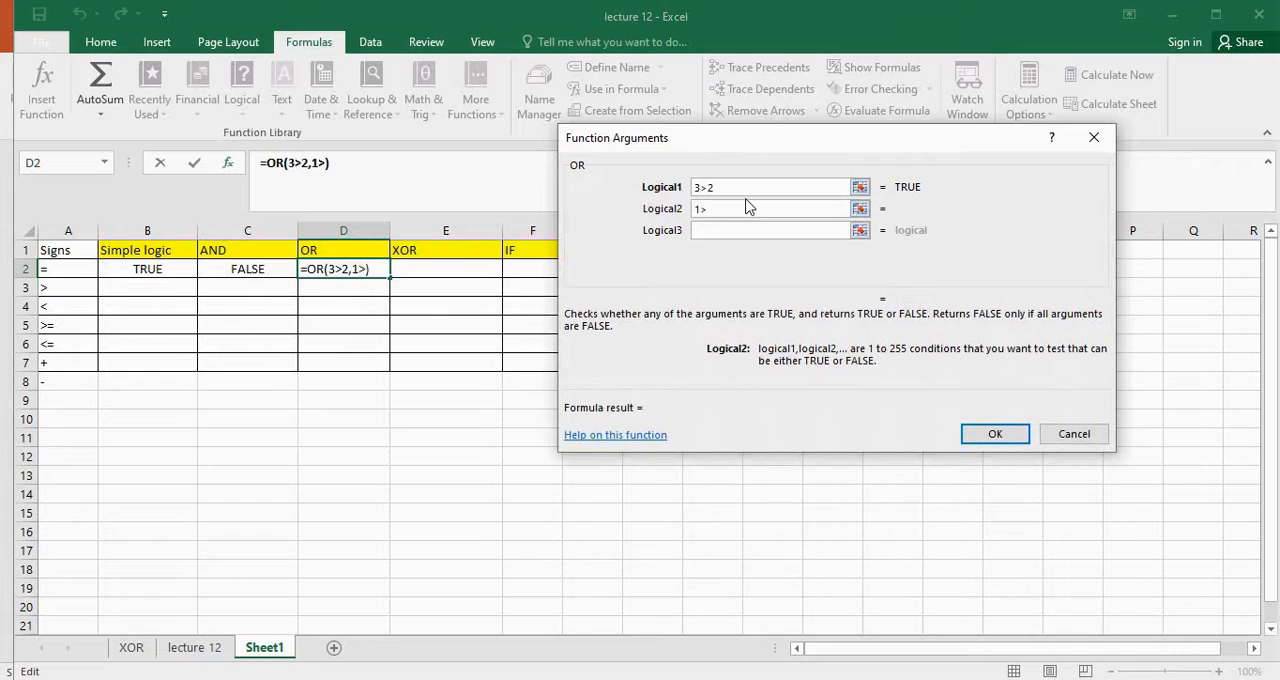
{"action": "type", "text": "5"}
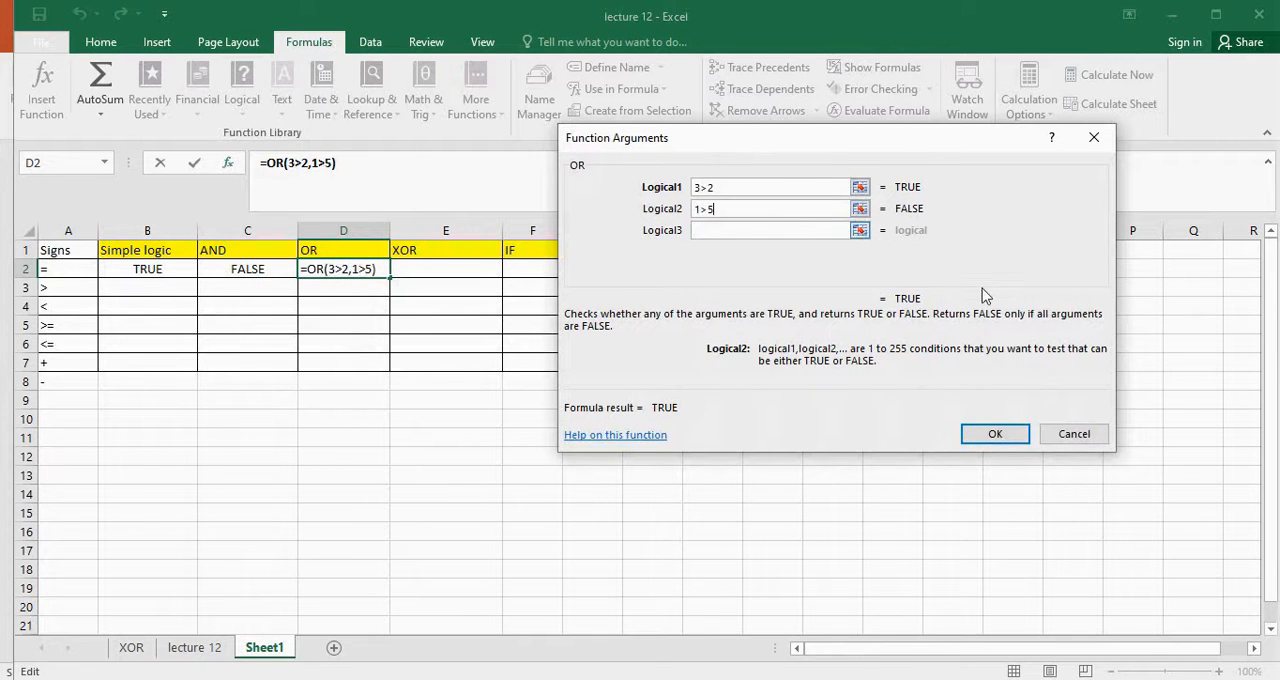
{"action": "left_click", "coordinate": [997, 436]}
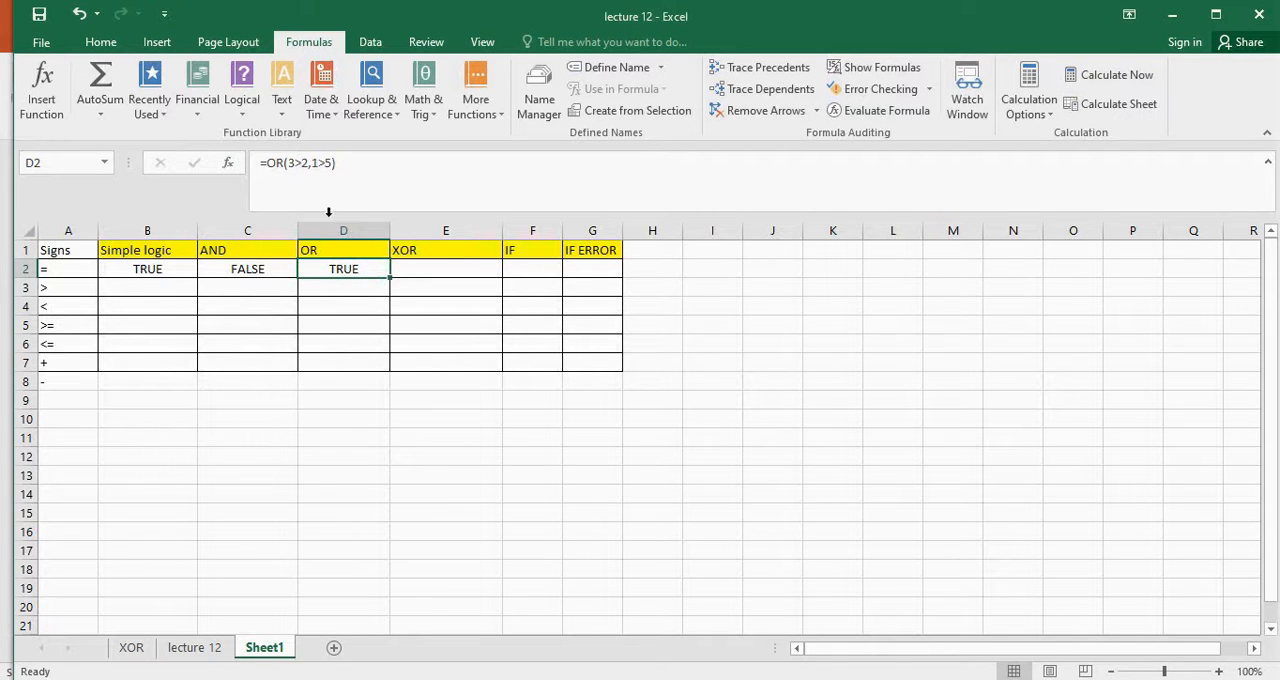
Change the first condition of the OR formula in cell D2 to 2>2
{"action": "left_click", "coordinate": [294, 163]}
{"action": "key", "text": "BackSpace"}
{"action": "type", "text": "2"}
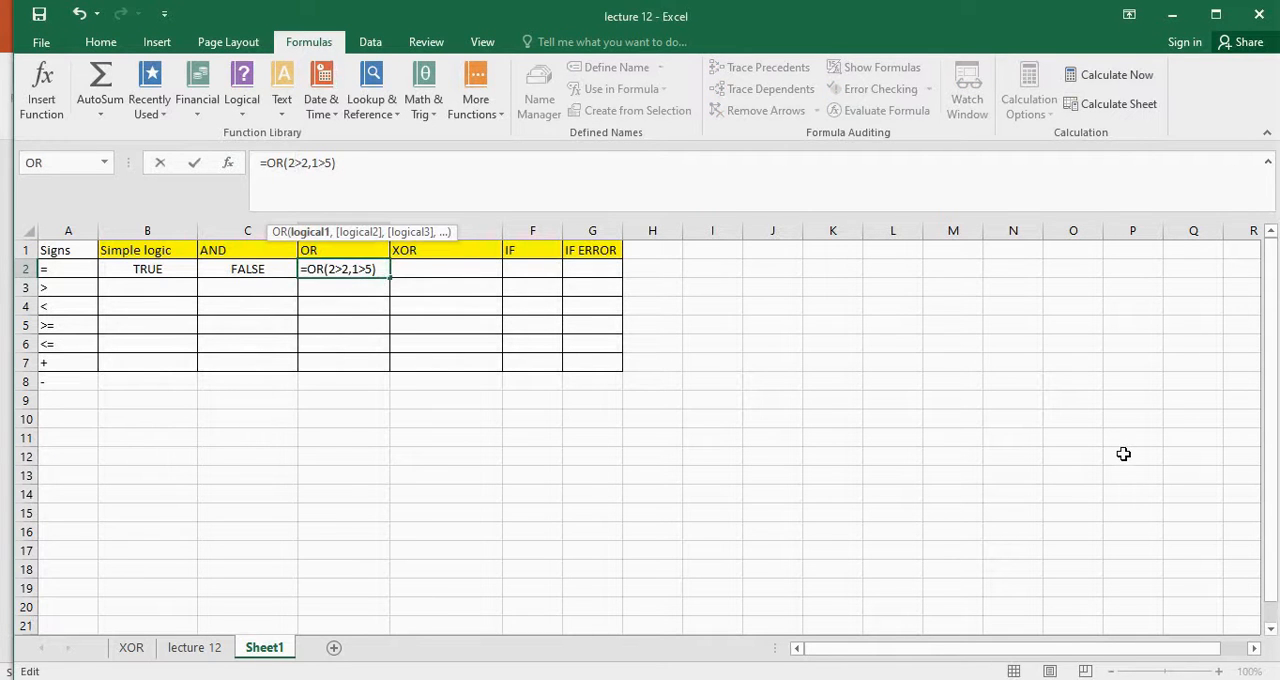
{"action": "key", "text": "Return"}
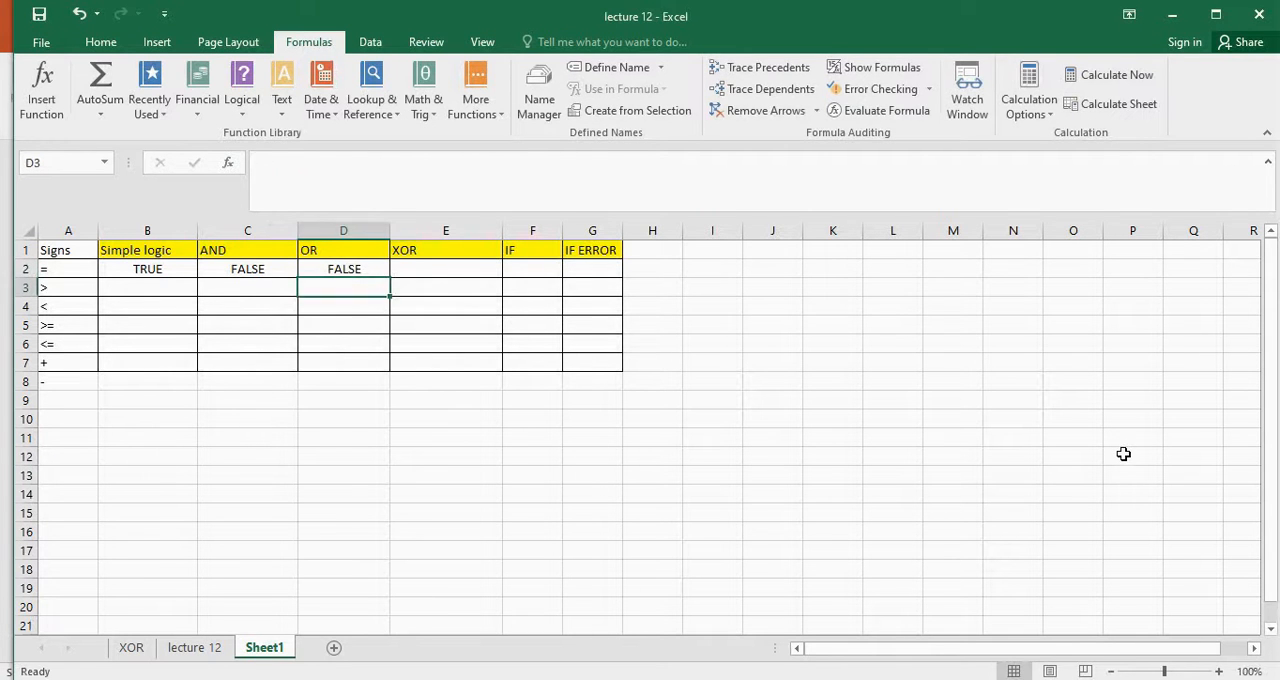
Change the second condition of the OR formula in cell D2 to 7>5 and reselect the cell to review it
{"action": "left_click", "coordinate": [370, 268]}
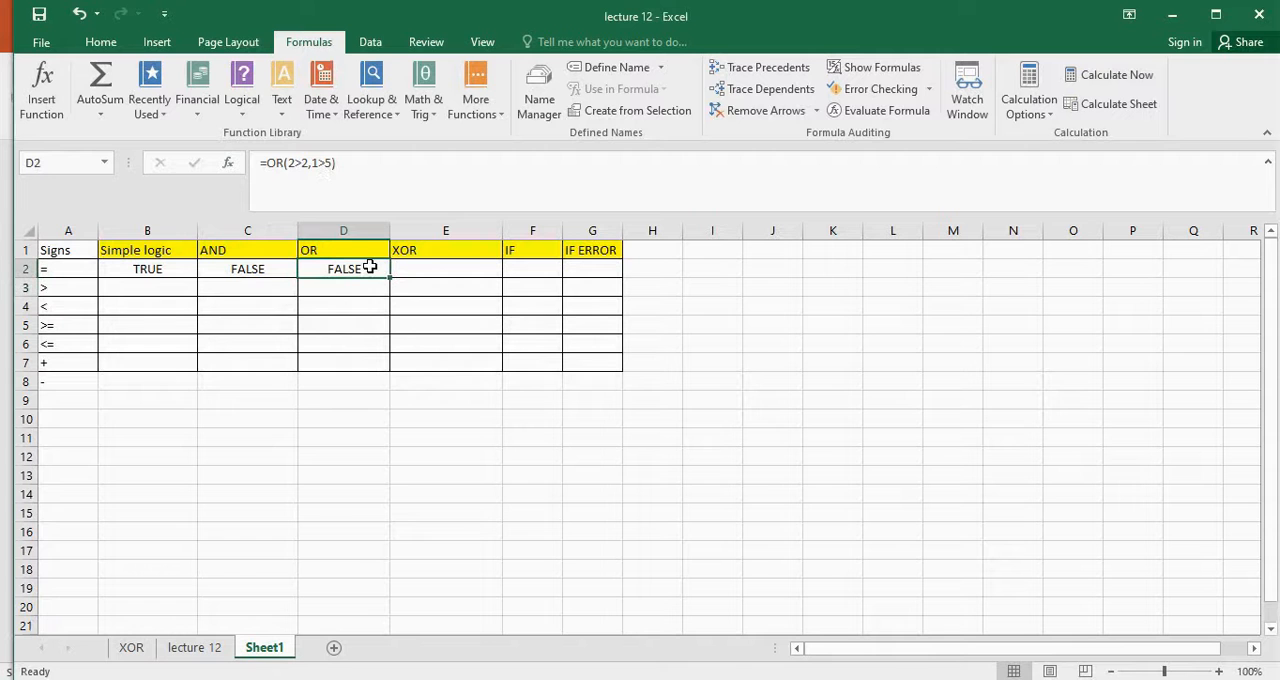
{"action": "left_click", "coordinate": [322, 179]}
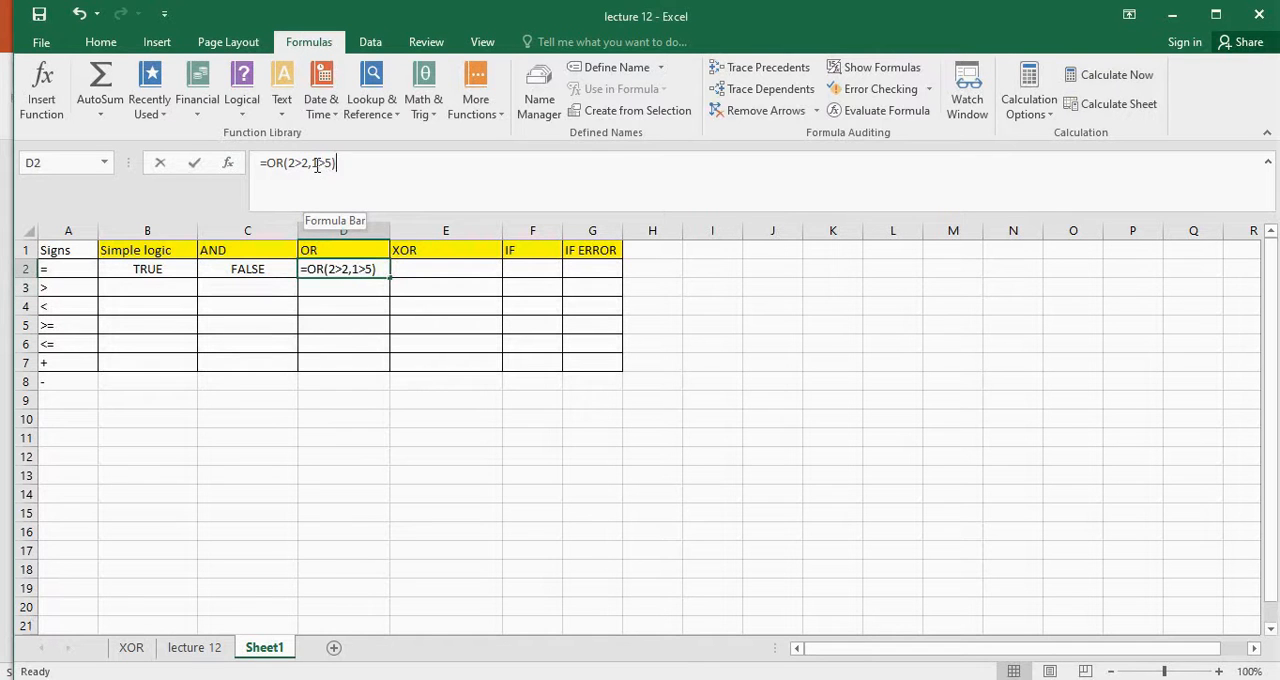
{"action": "key", "text": "BackSpace"}
{"action": "type", "text": "7"}
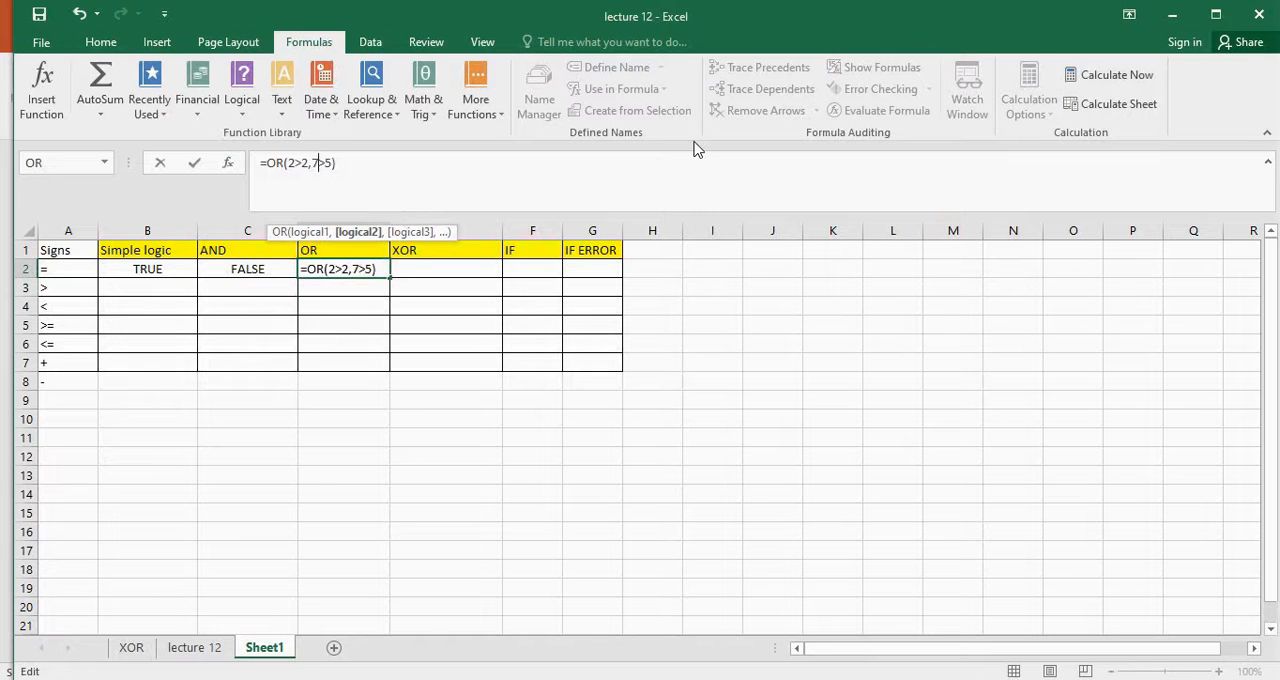
{"action": "key", "text": "Return"}
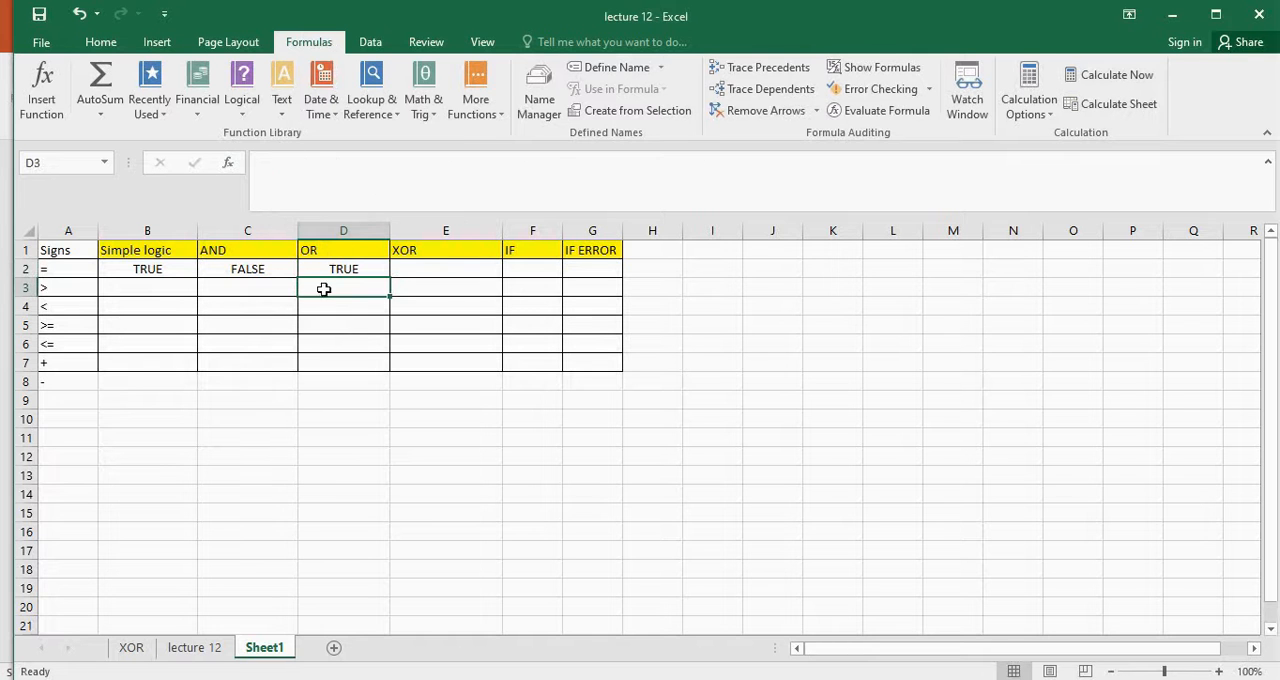
{"action": "left_click", "coordinate": [366, 272]}
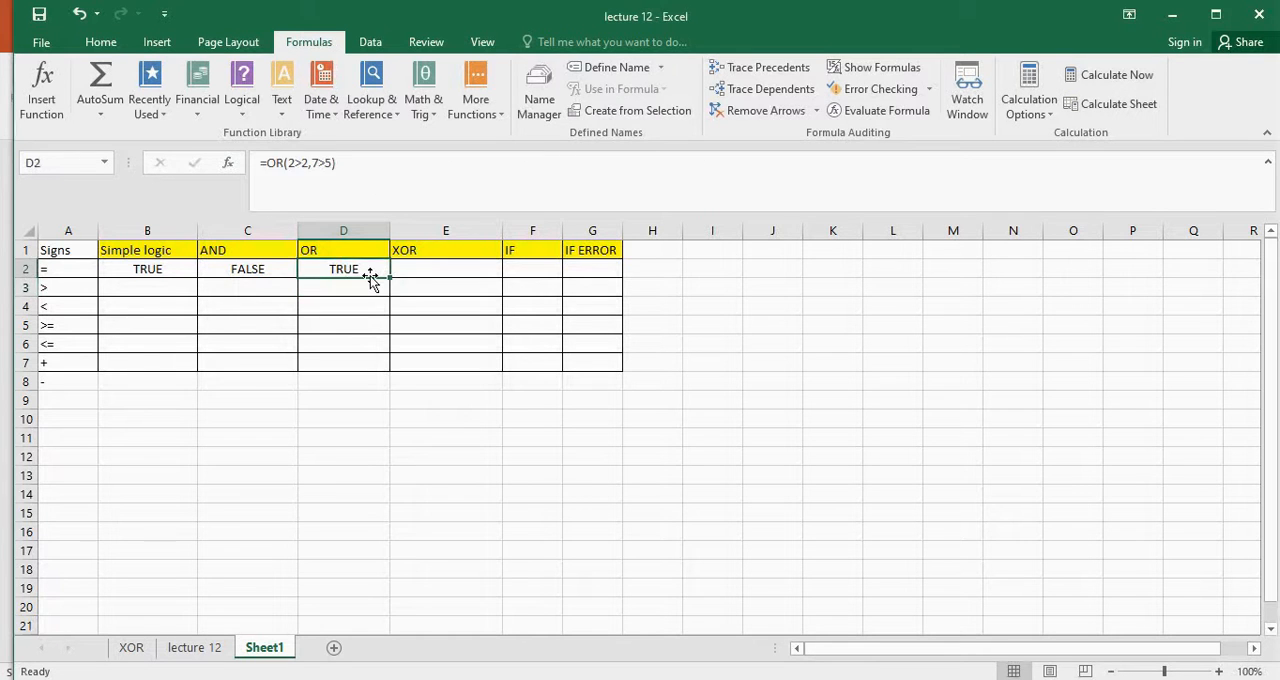
{"action": "left_click", "coordinate": [443, 264]}
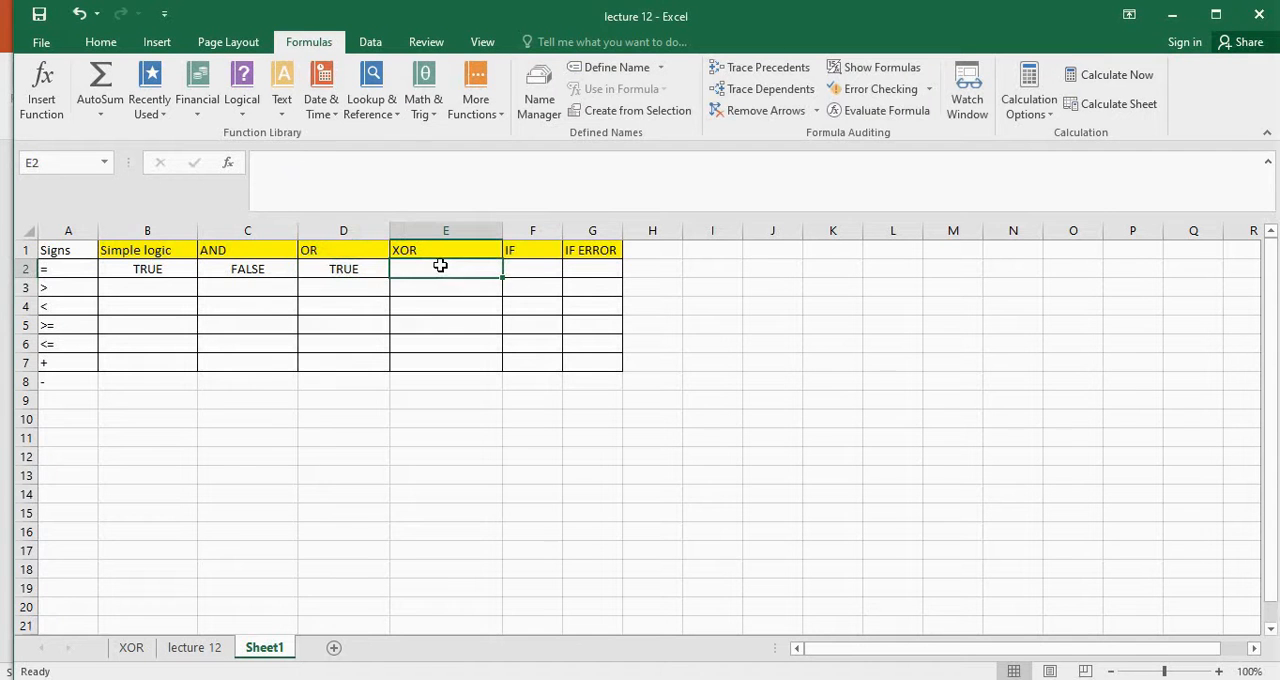
{"action": "left_click", "coordinate": [355, 271]}
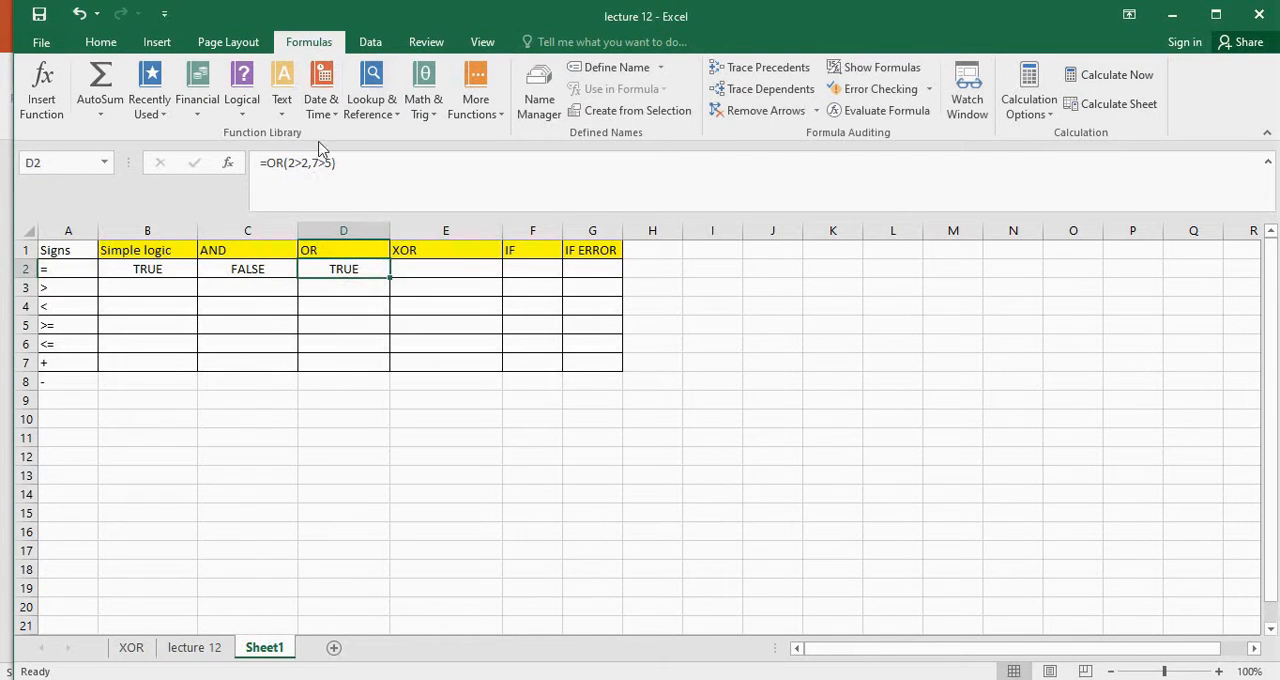
Enter an XOR formula in cell E2 with the conditions 3>1 and 4>2
{"action": "left_click", "coordinate": [463, 268]}
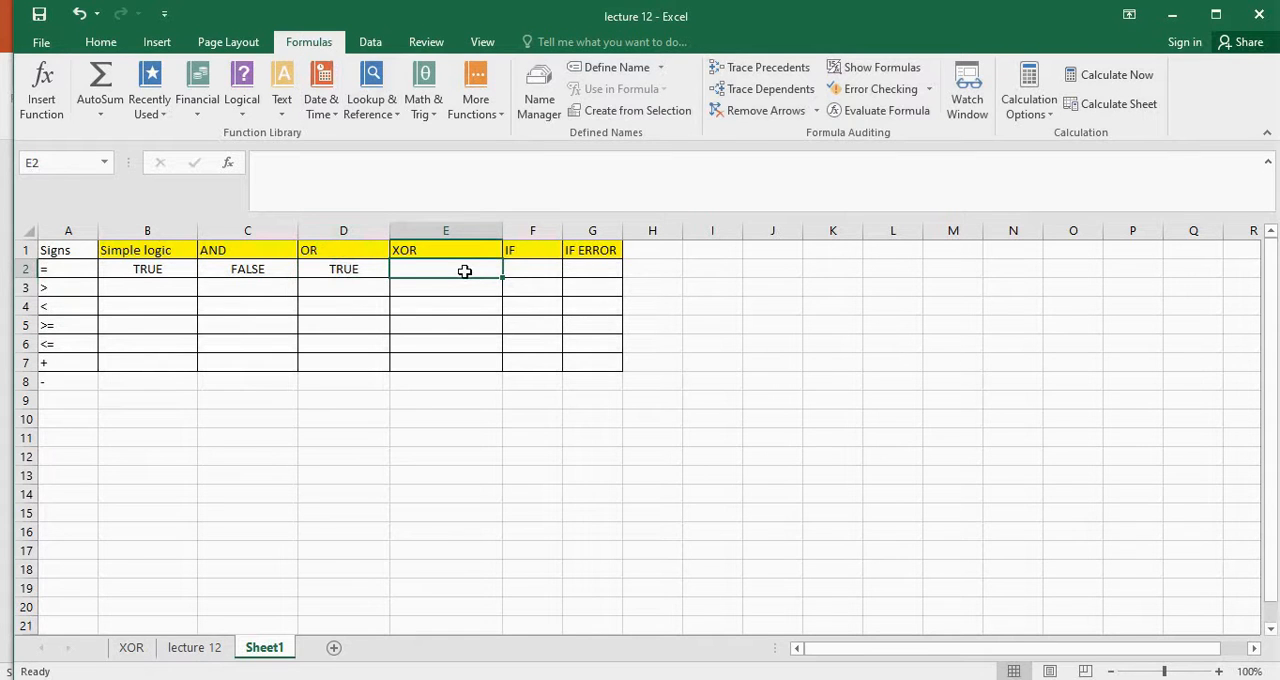
{"action": "type", "text": "=xor"}
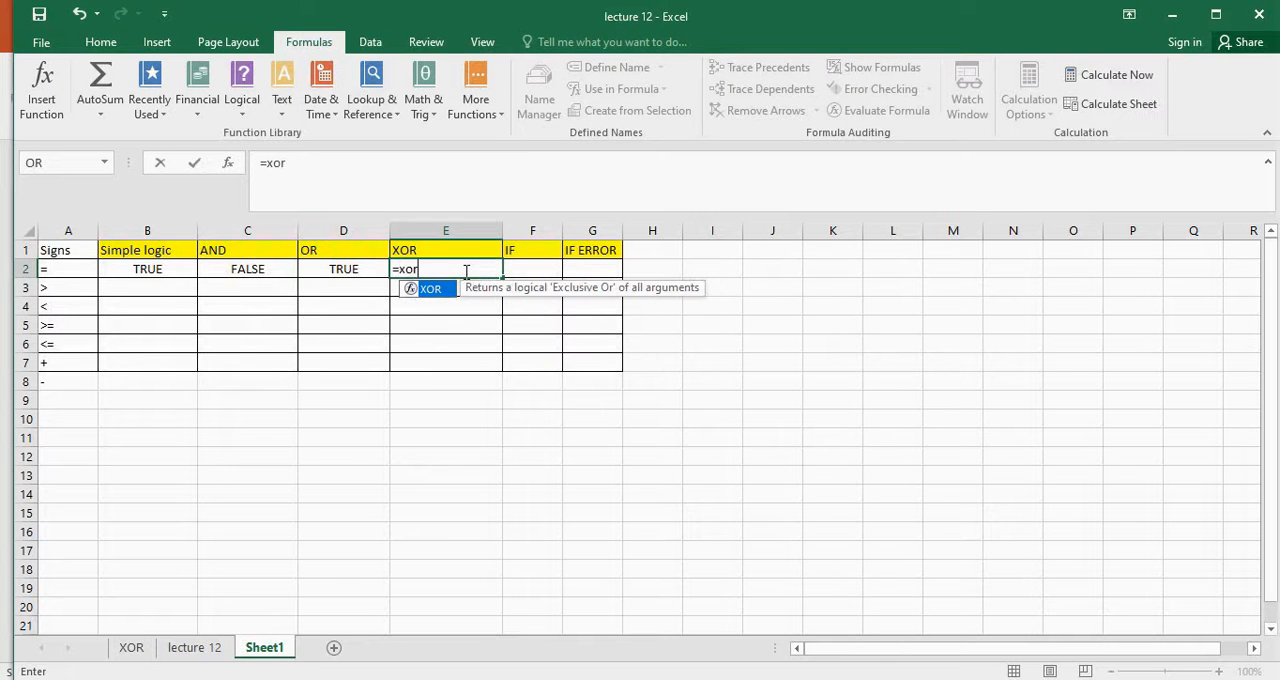
{"action": "type", "text": "("}
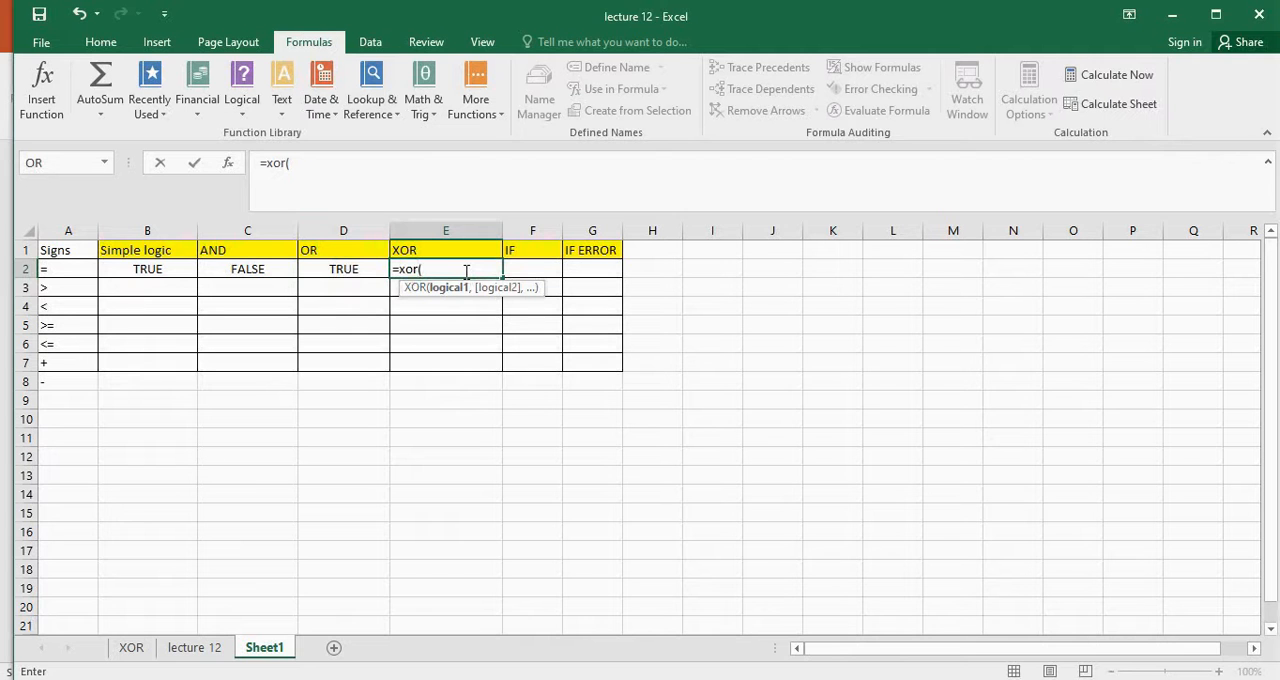
{"action": "type", "text": "3>1,"}
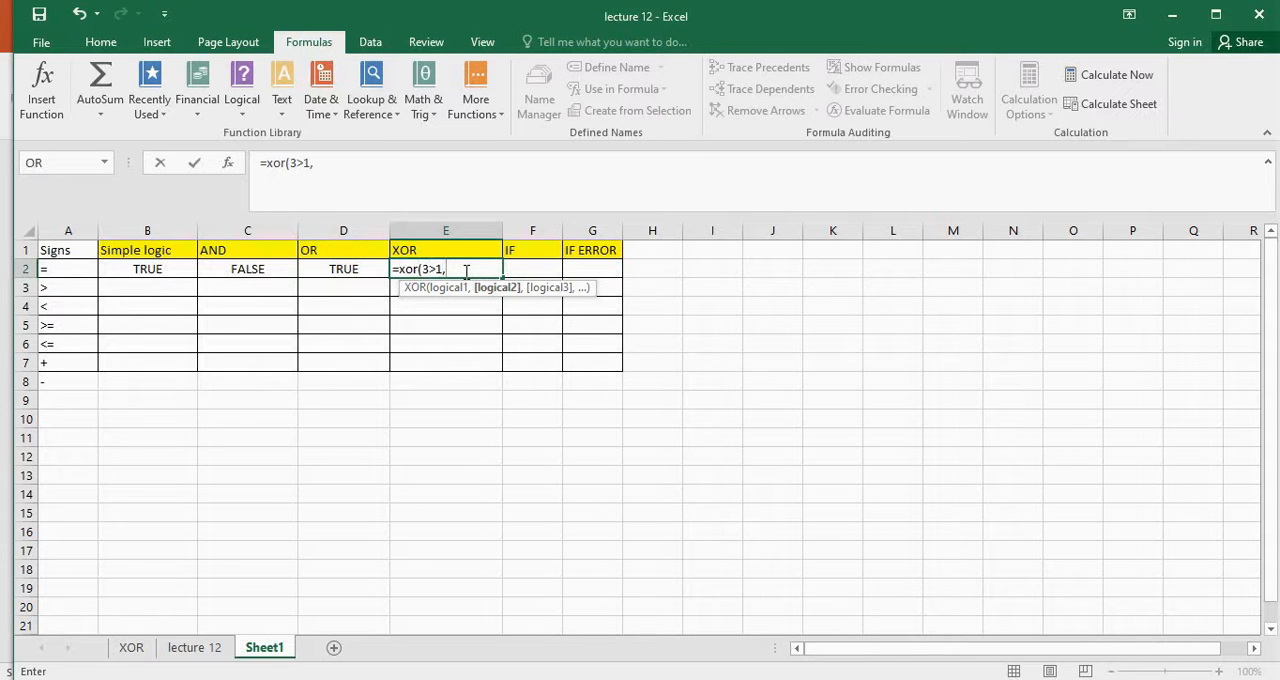
{"action": "type", "text": "4>2)"}
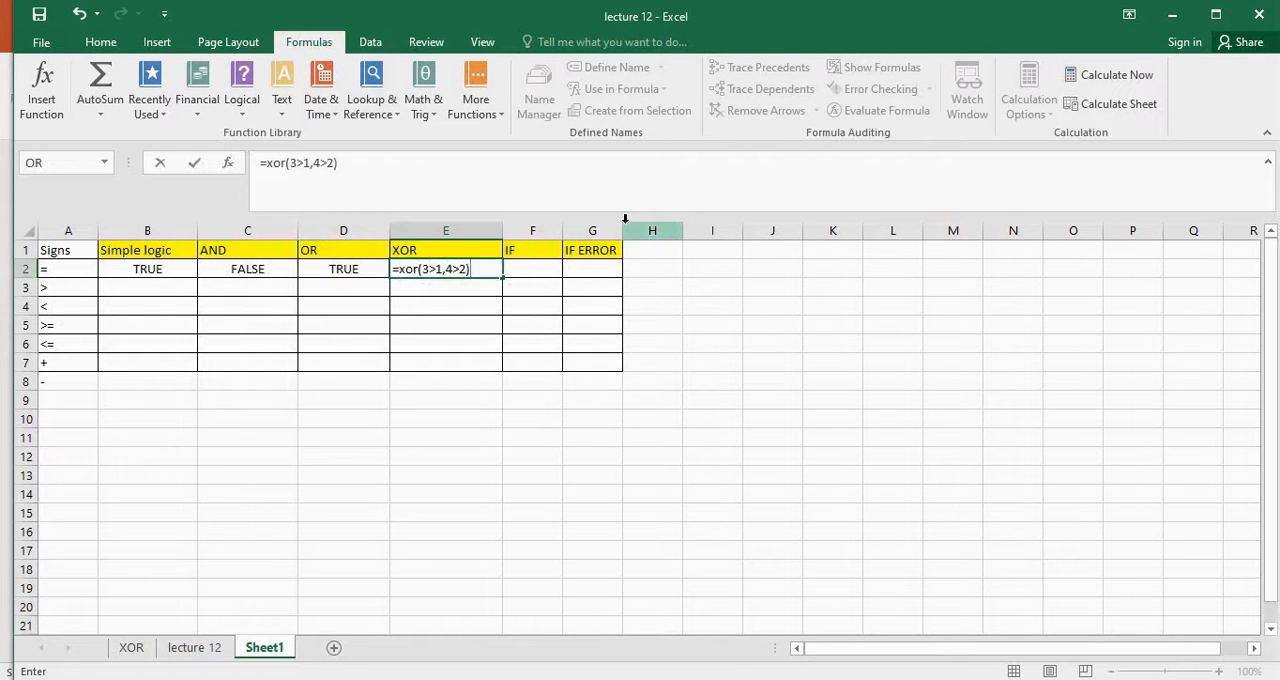
{"action": "key", "text": "Return"}
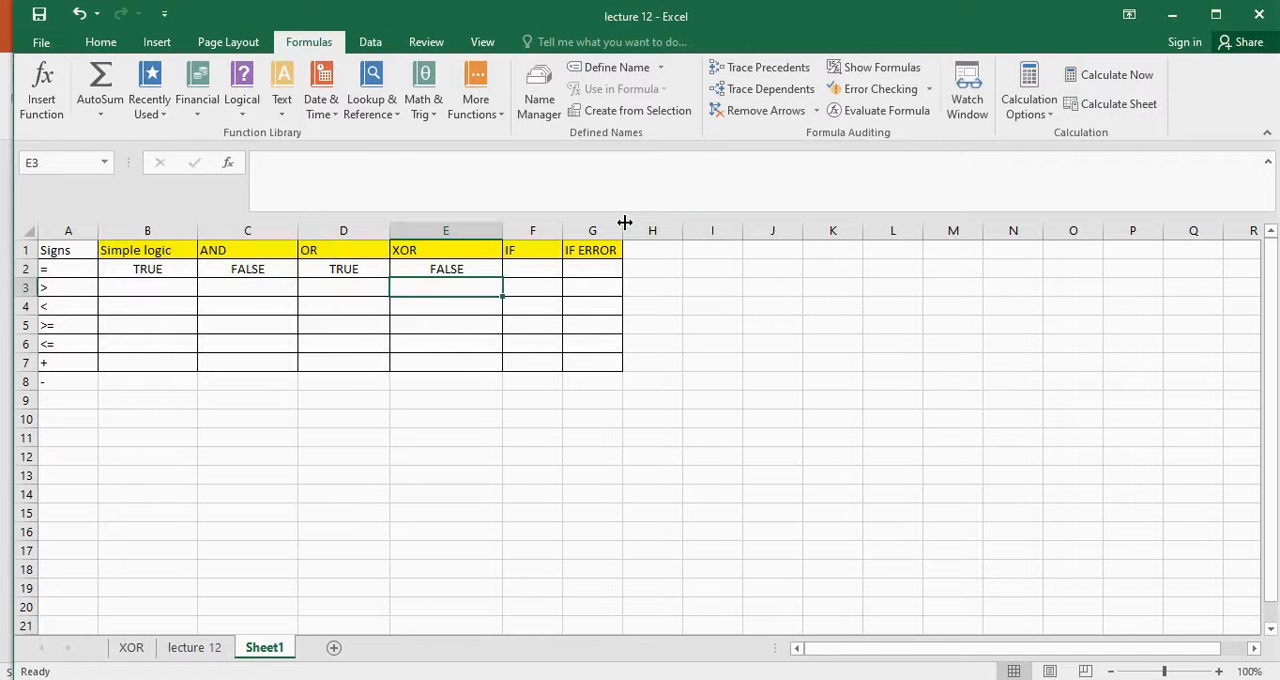
Change the first condition of the XOR formula in cell E2 to 0>1 and reselect the cell to review it
{"action": "left_click", "coordinate": [467, 269]}
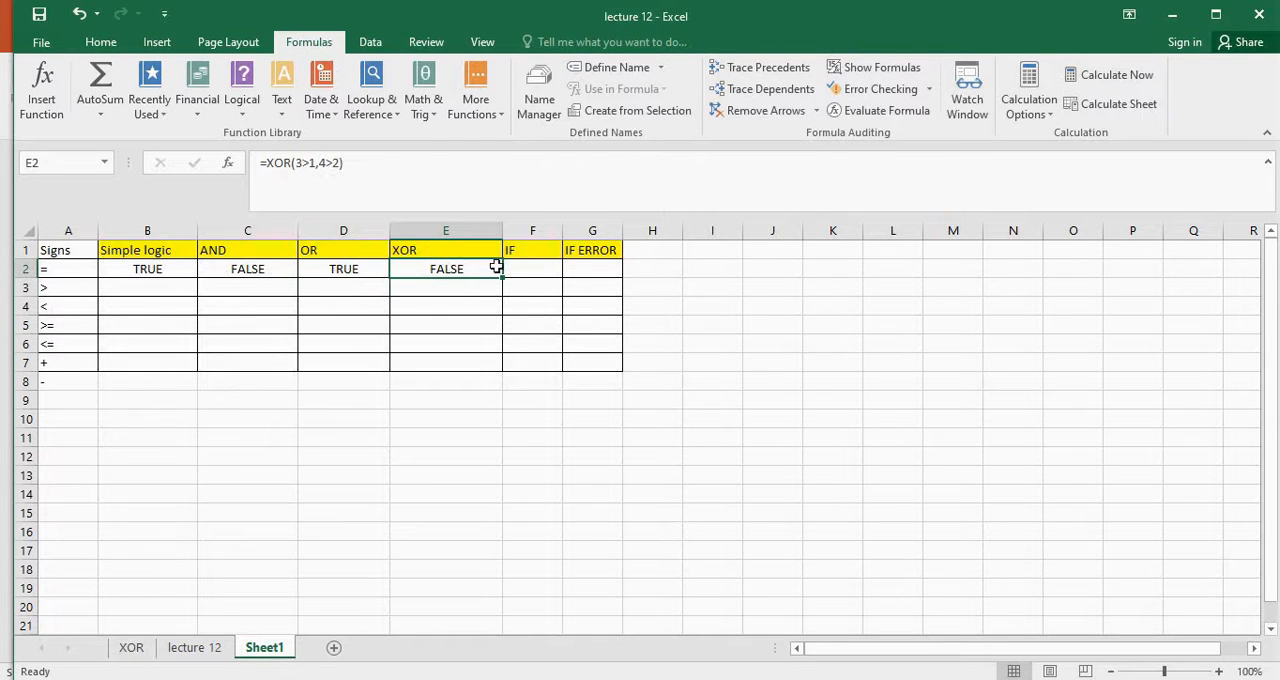
{"action": "left_click", "coordinate": [298, 163]}
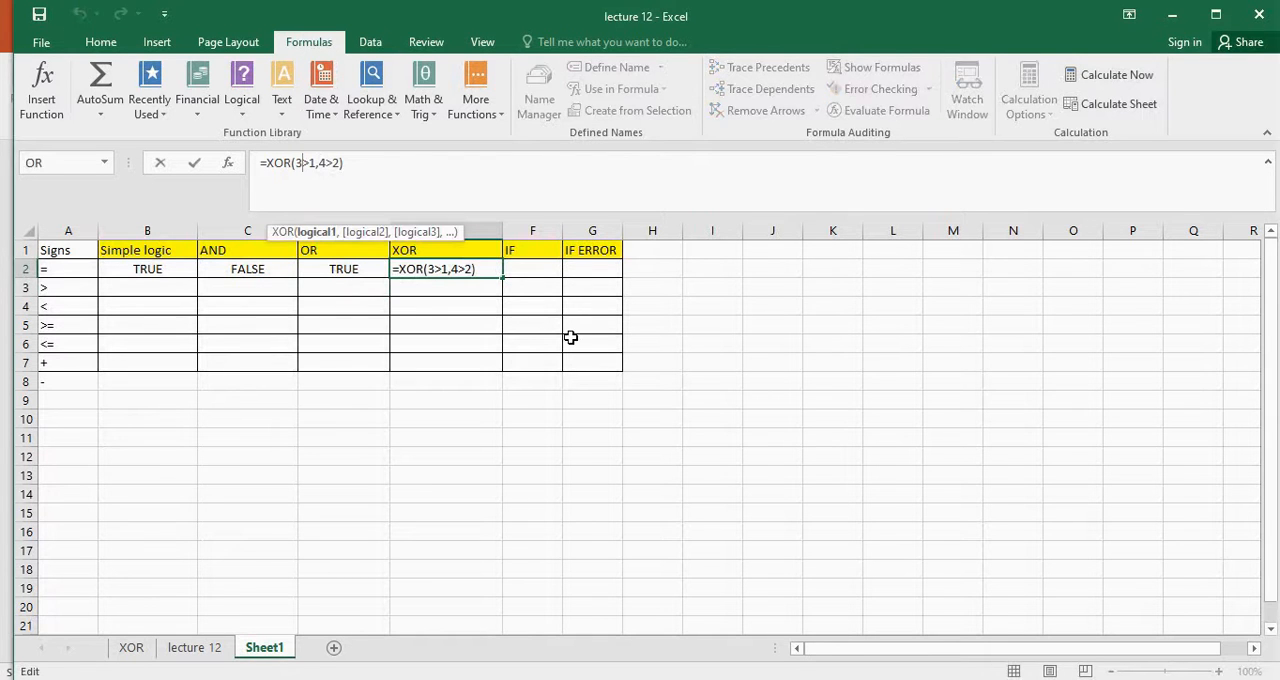
{"action": "key", "text": "BackSpace"}
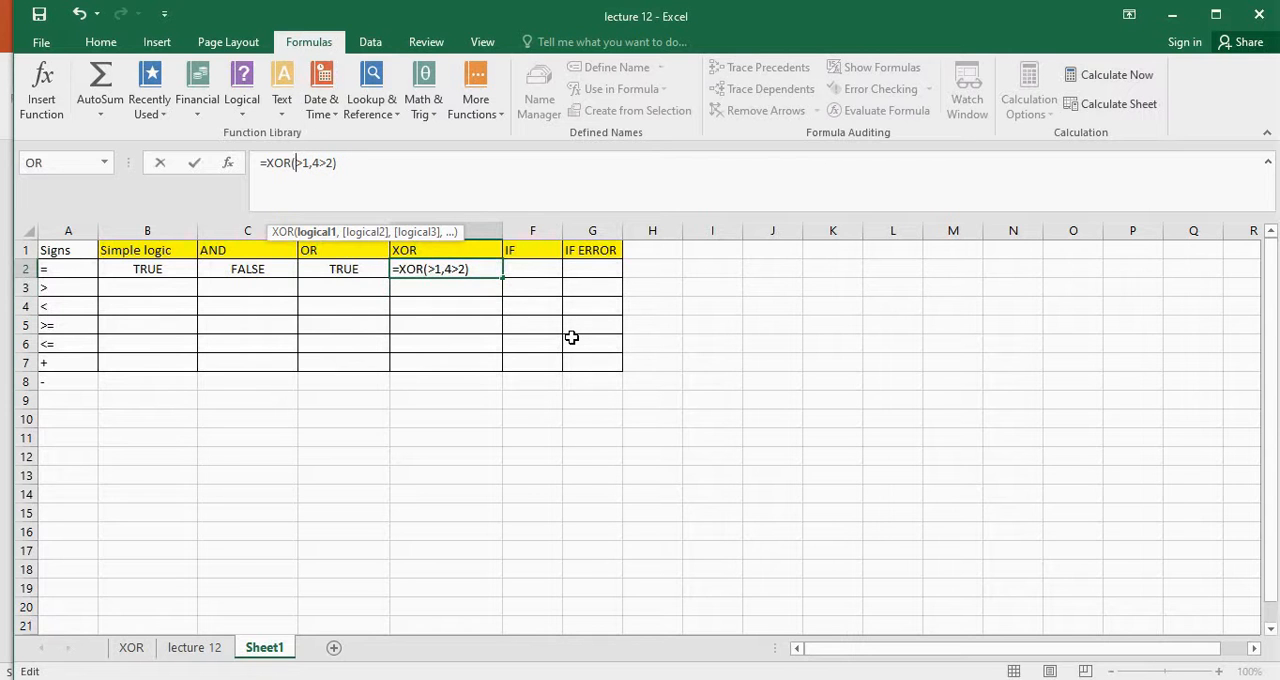
{"action": "type", "text": "0"}
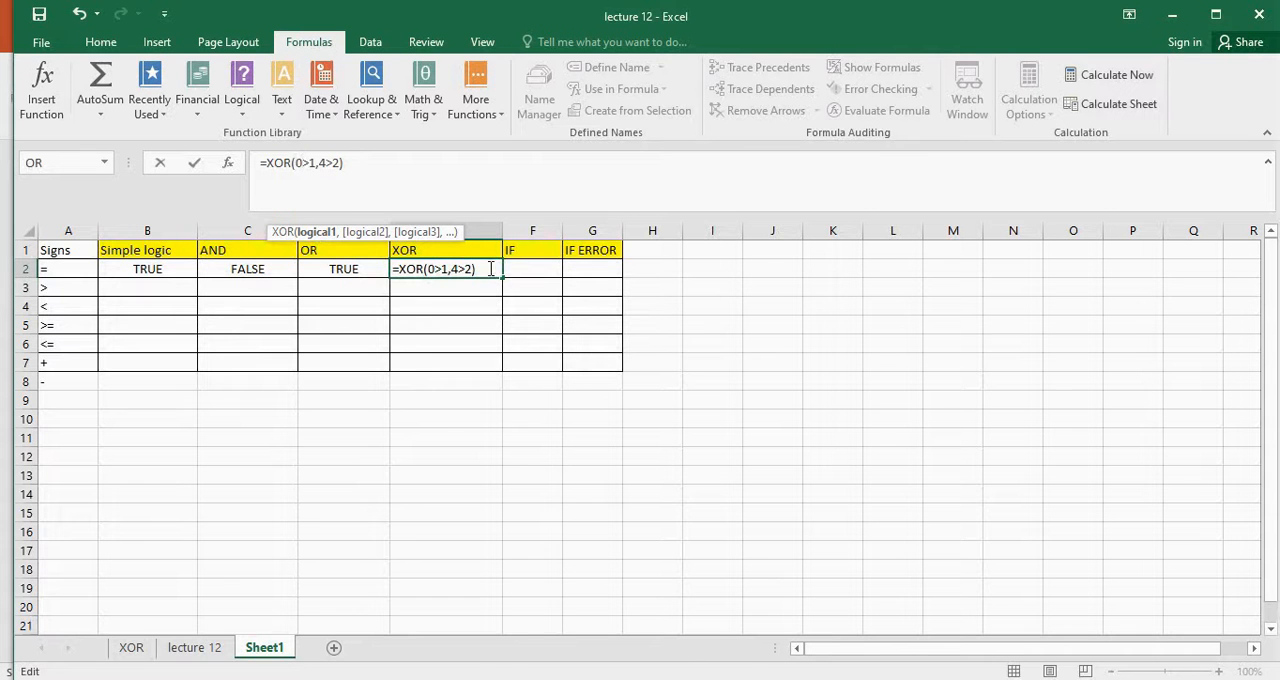
{"action": "key", "text": "Return"}
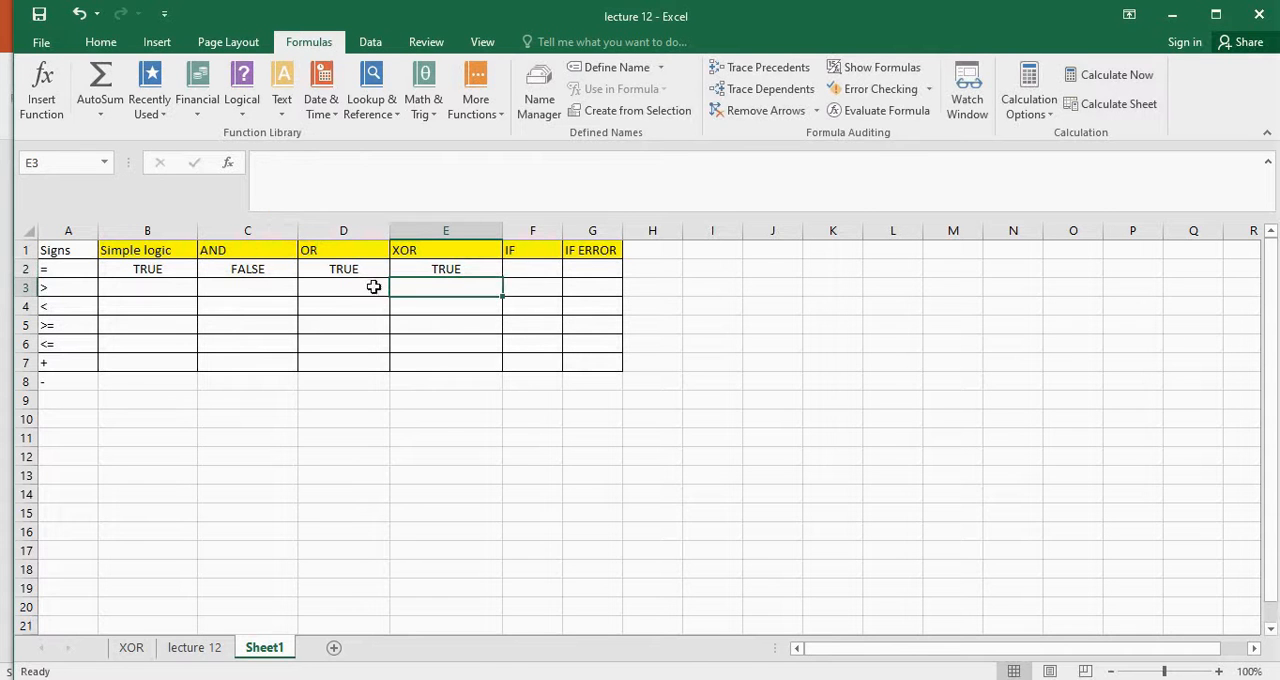
{"action": "left_click", "coordinate": [466, 268]}
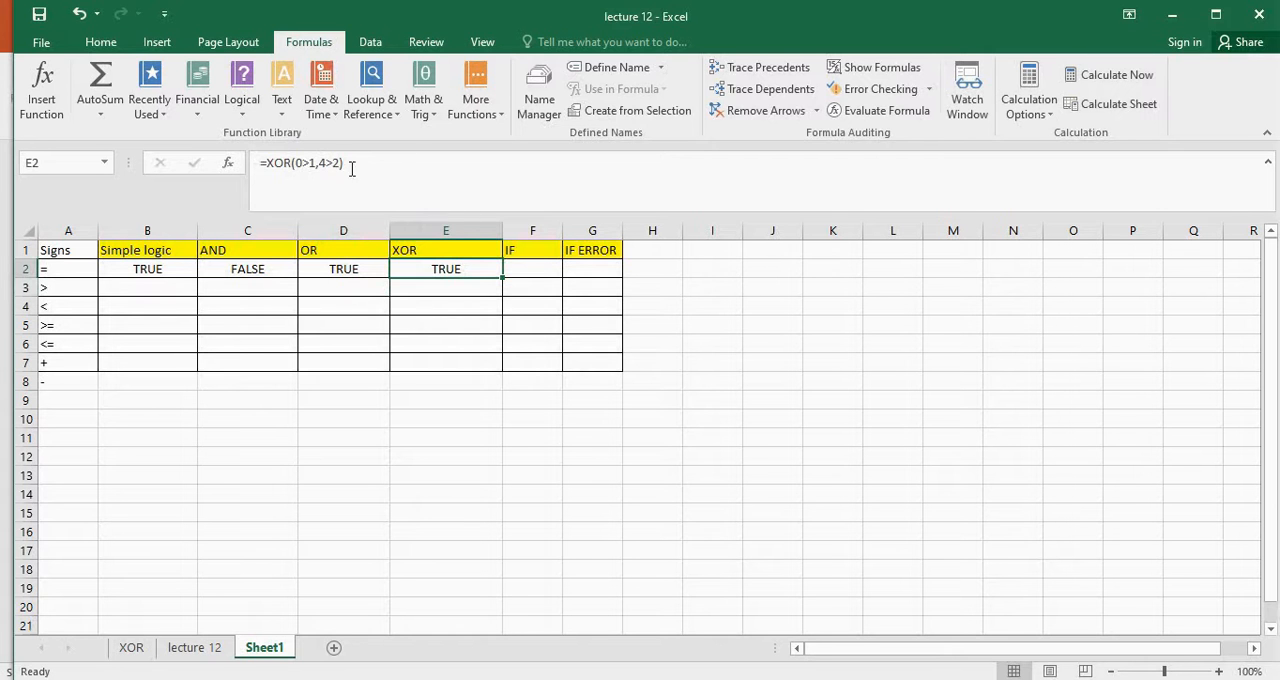
Select cell F2 and widen the IF column to roughly the width of the XOR column
{"action": "left_click", "coordinate": [532, 266]}
{"action": "left_click_drag", "start_coordinate": [564, 231], "coordinate": [577, 232]}
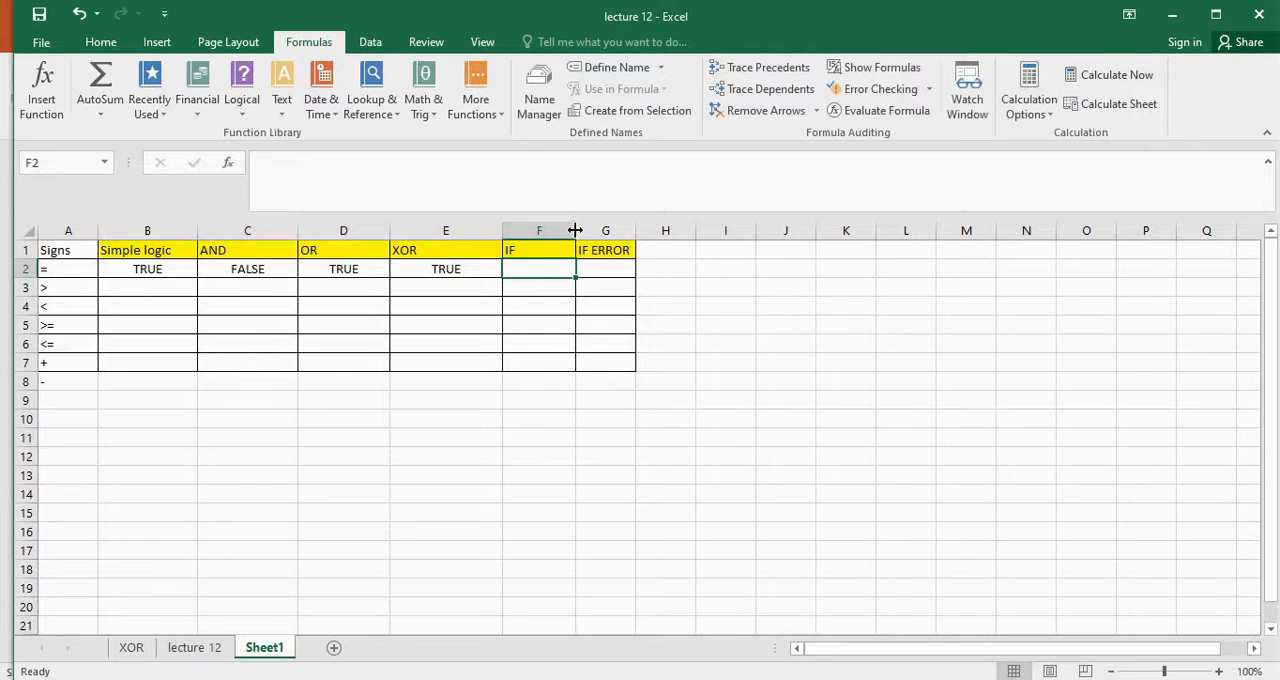
{"action": "left_click_drag", "start_coordinate": [575, 230], "coordinate": [611, 230]}
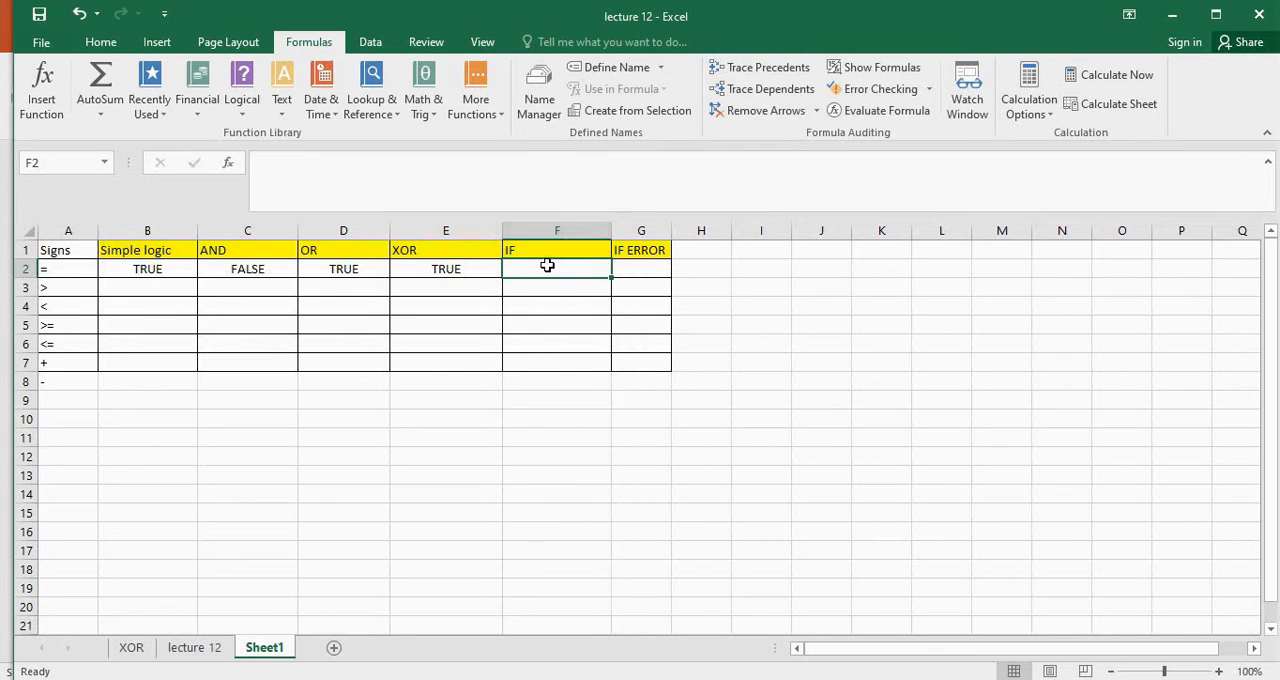
Begin an IF formula in cell F2 with the logical test 2>1
{"action": "type", "text": "=if"}
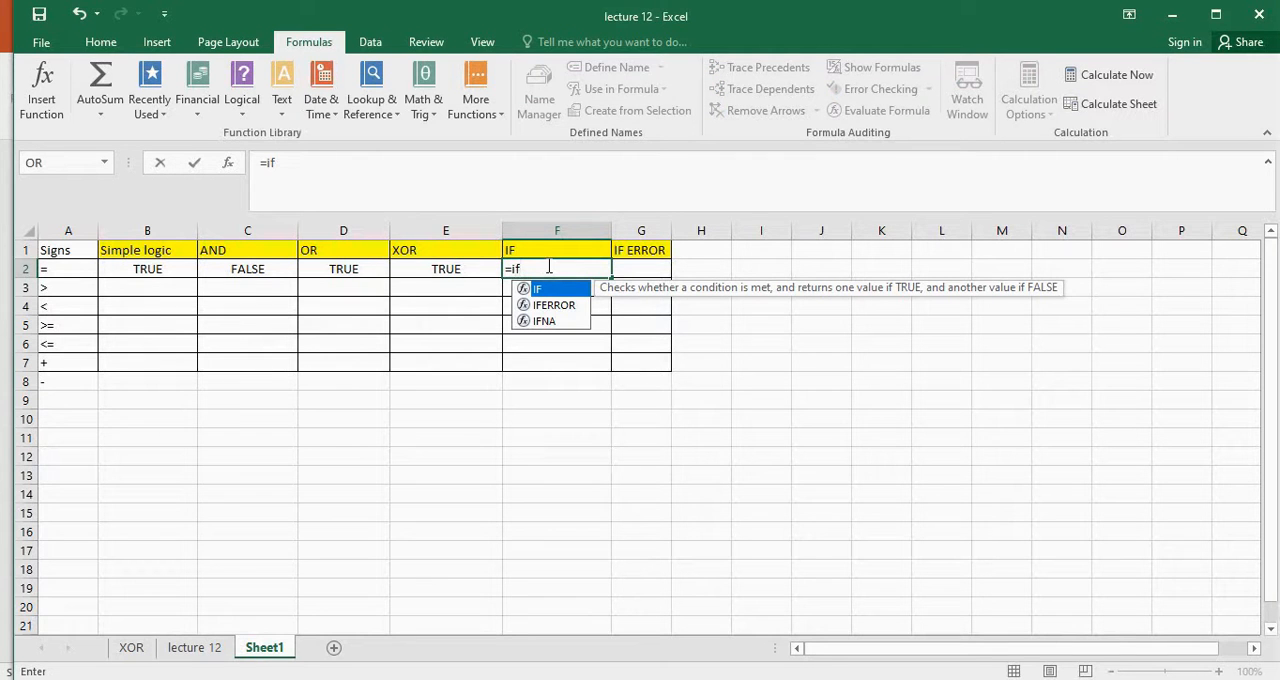
{"action": "type", "text": "("}
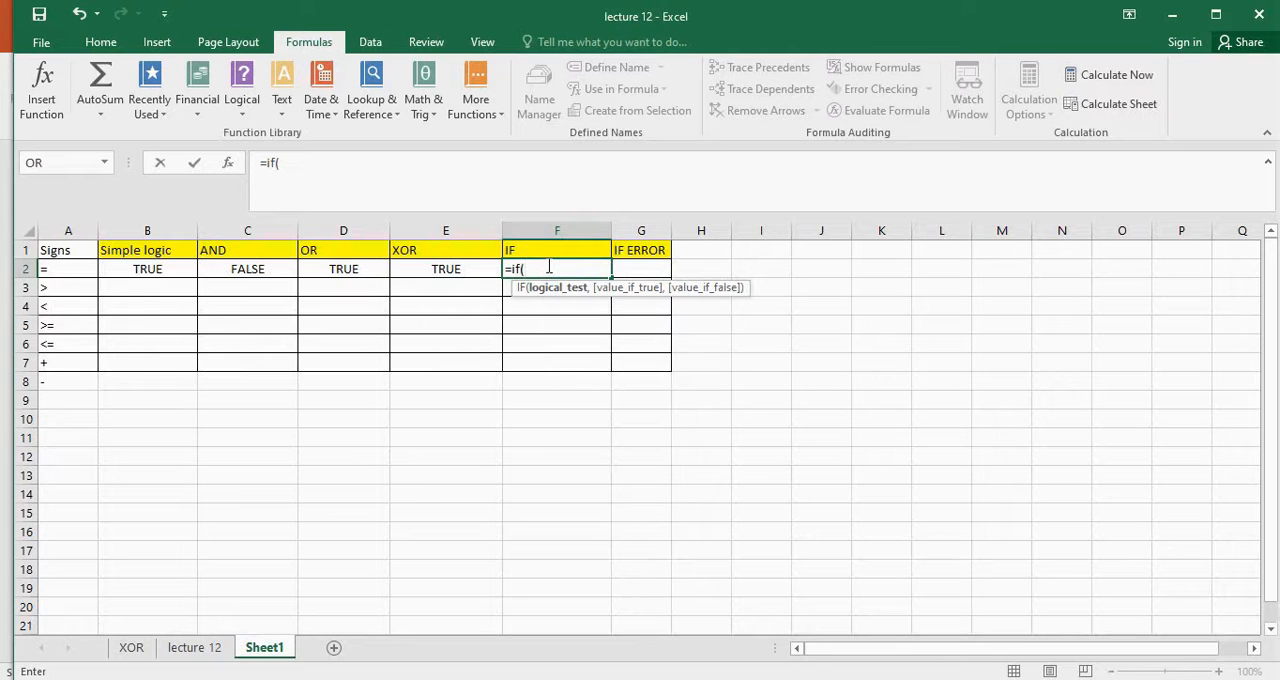
{"action": "type", "text": "2>1,"}
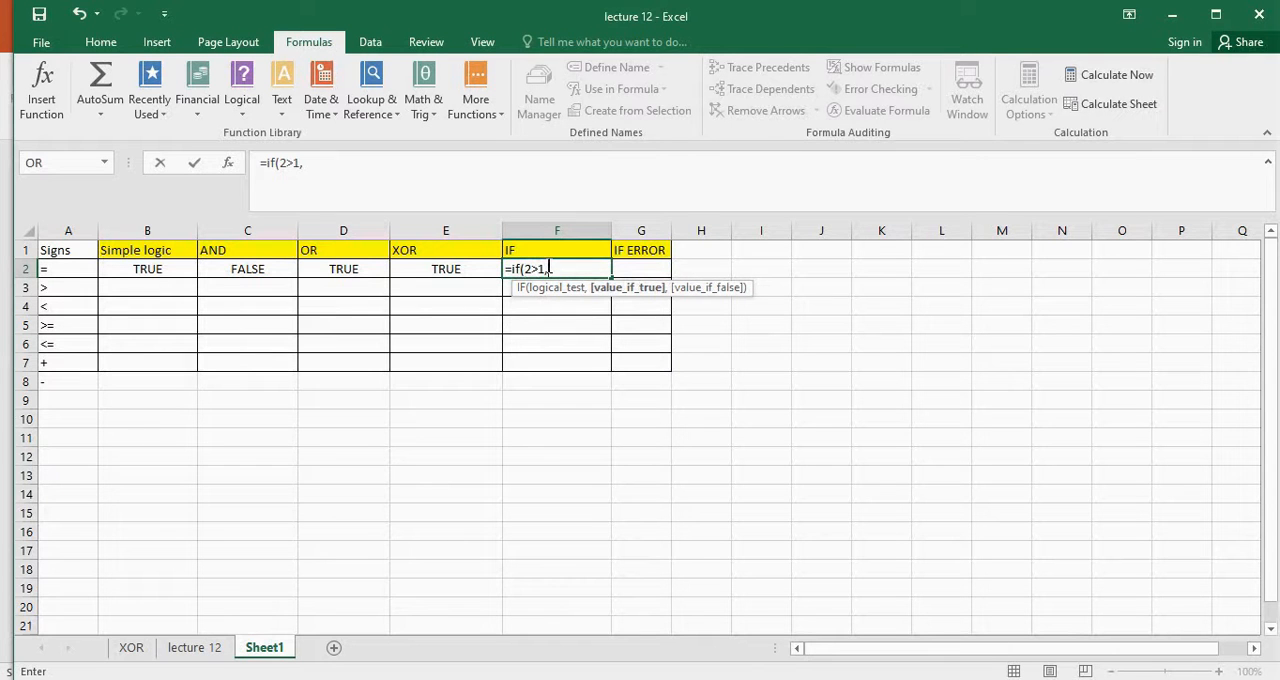
{"action": "type", "text": "\"Good\","}
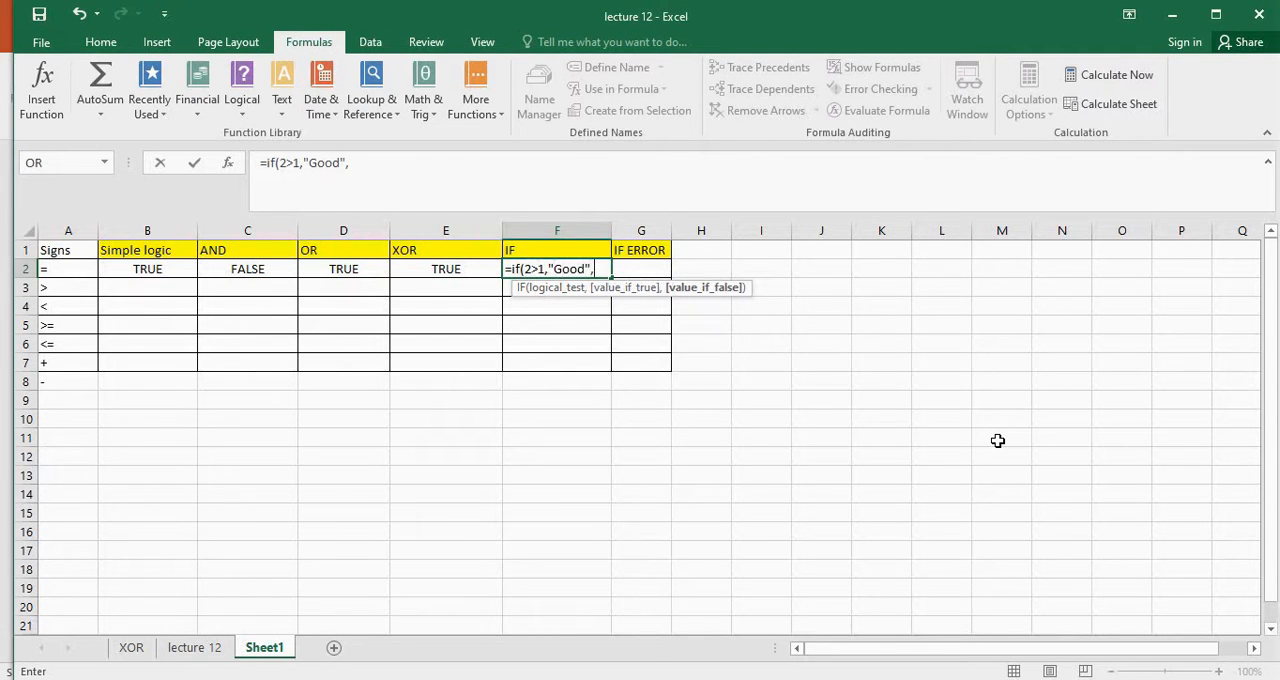
{"action": "type", "text": "\"Not good"}
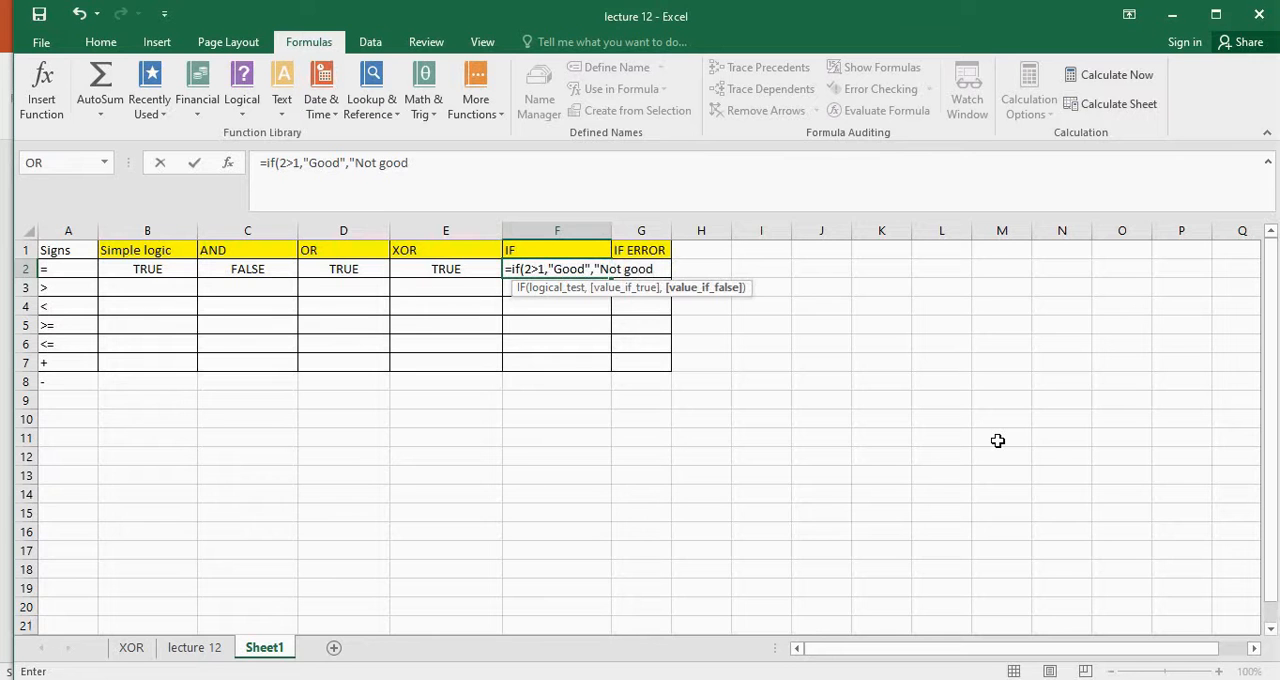
{"action": "type", "text": "\")"}
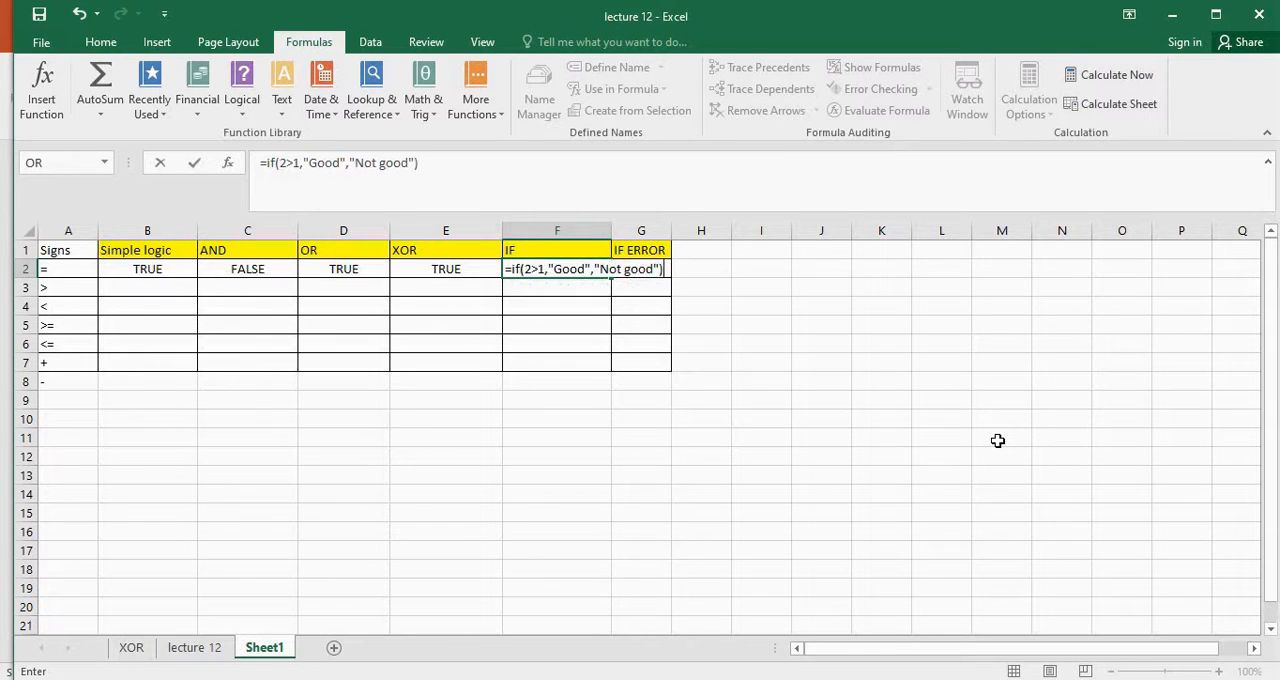
Complete the IF formula in cell F2 with "Good" as the true value and "Not good" as the false value
{"action": "key", "text": "Return"}
{"action": "key", "text": "Up"}
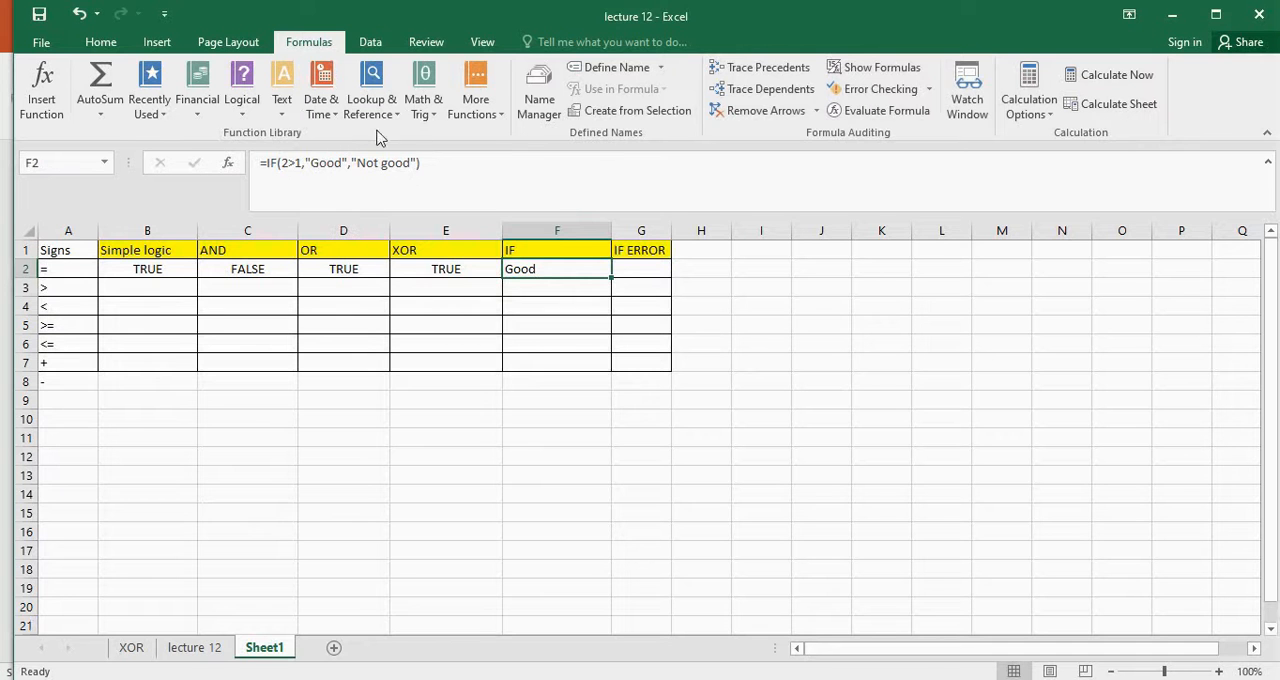
Change the logical test of the IF formula in cell F2 to 0>1
{"action": "left_click", "coordinate": [288, 162]}
{"action": "key", "text": "BackSpace"}
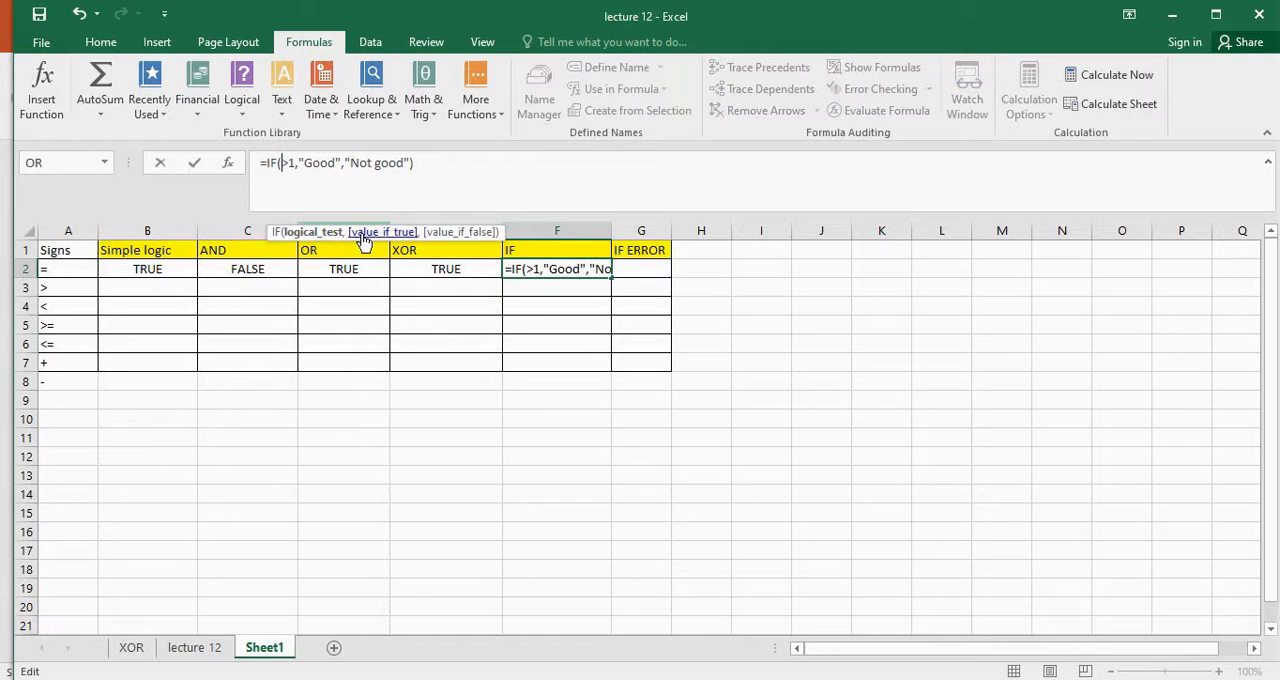
{"action": "type", "text": "0"}
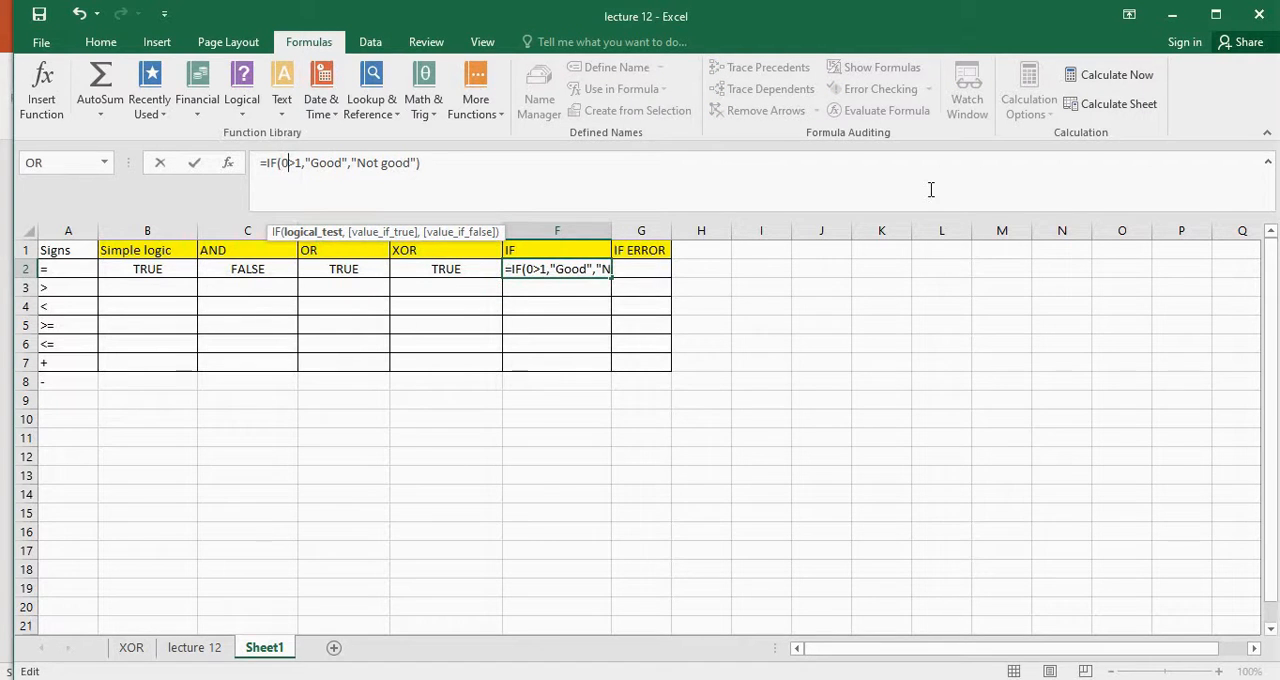
{"action": "key", "text": "Return"}
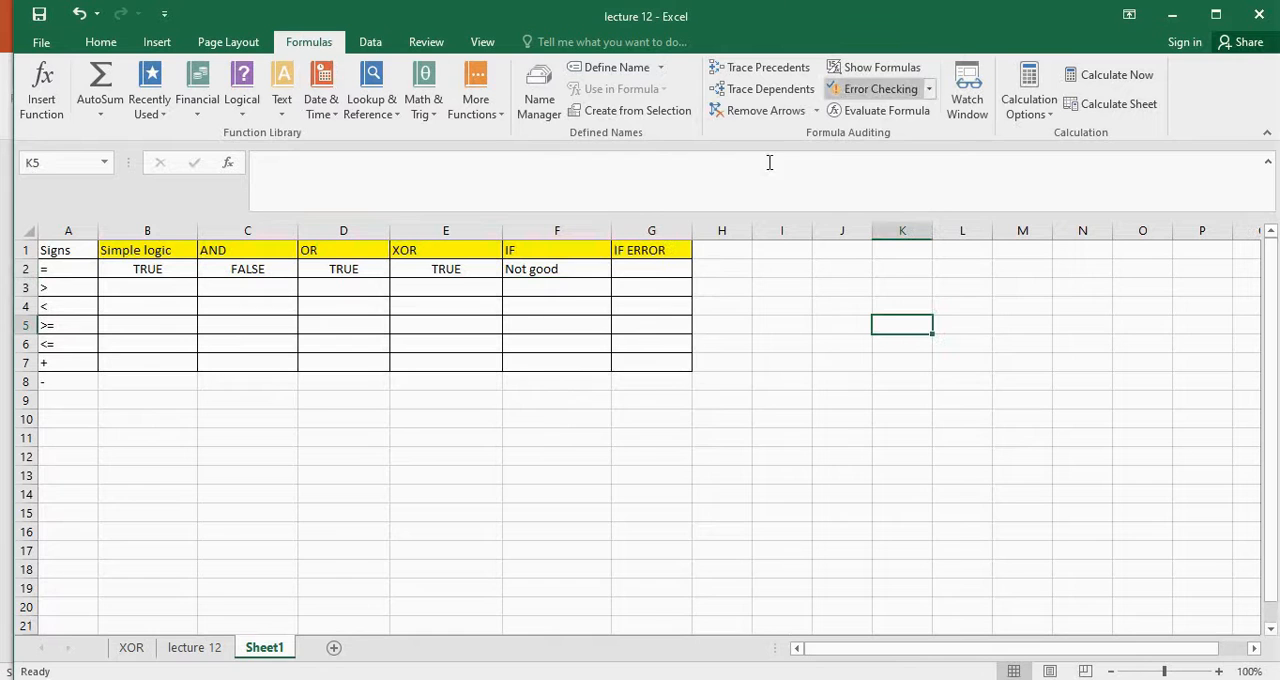
Enter the formula =8/0 in cell G2 under the IF ERROR heading
{"action": "left_click", "coordinate": [660, 269]}
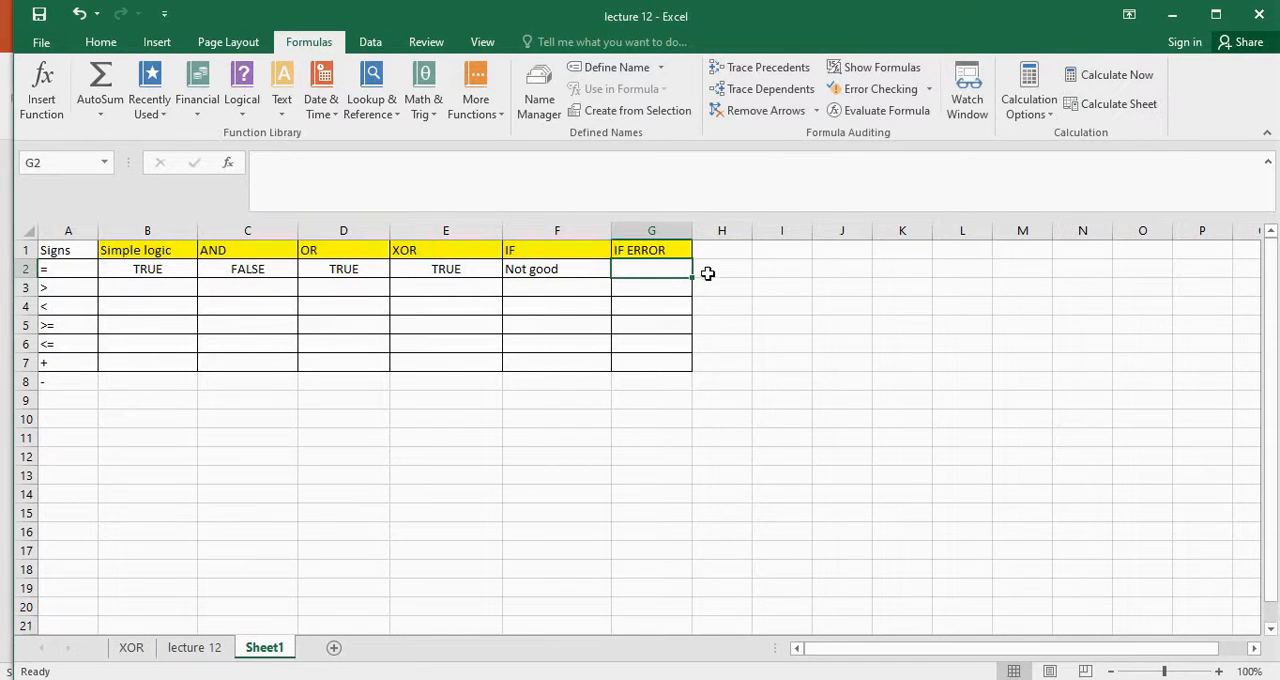
{"action": "type", "text": "="}
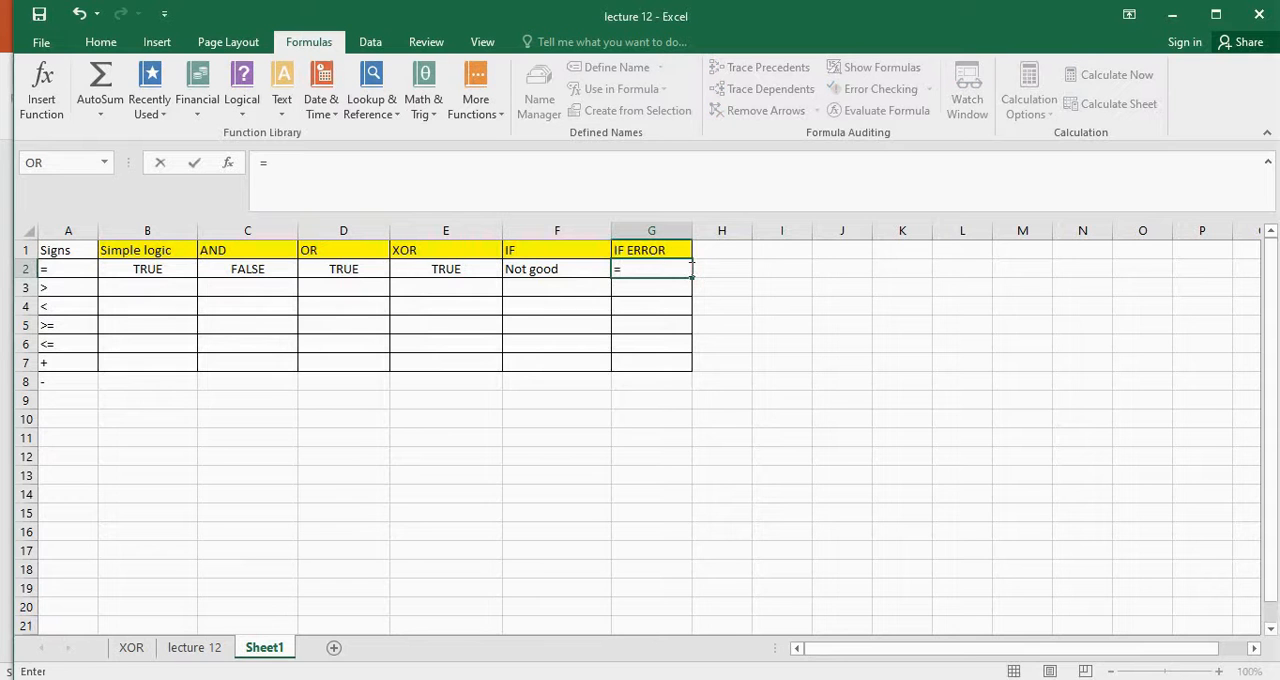
{"action": "type", "text": "8/0"}
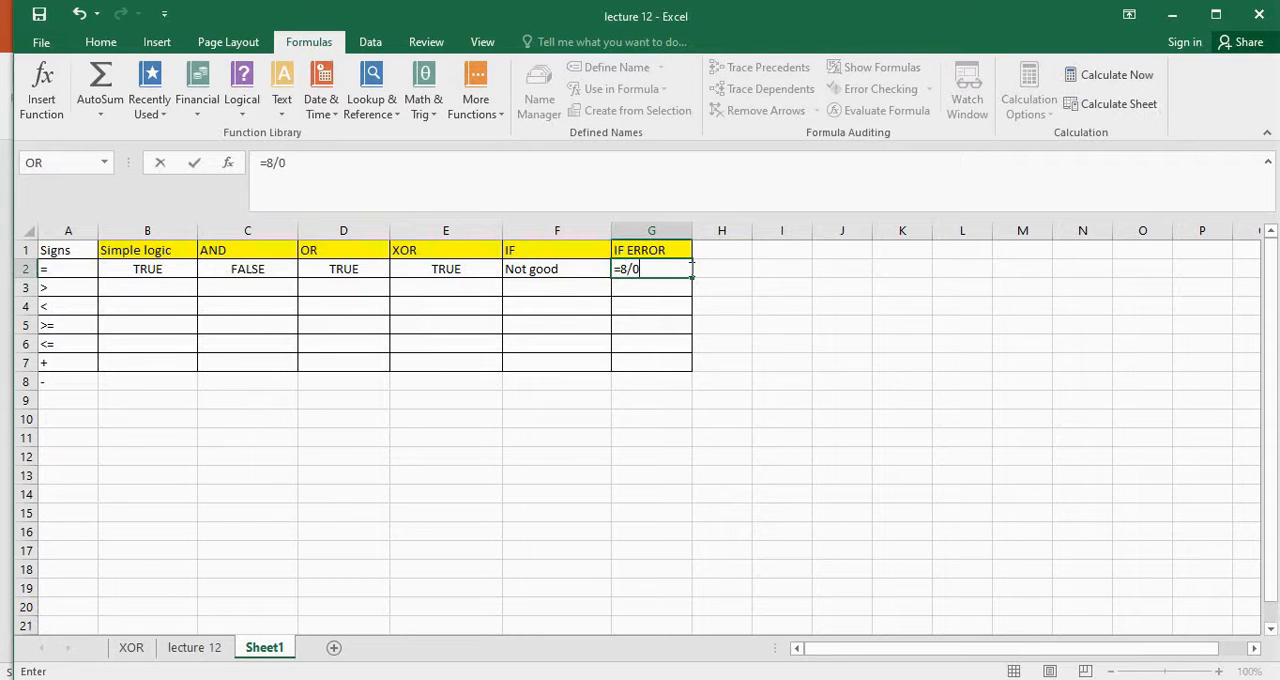
{"action": "key", "text": "Return"}
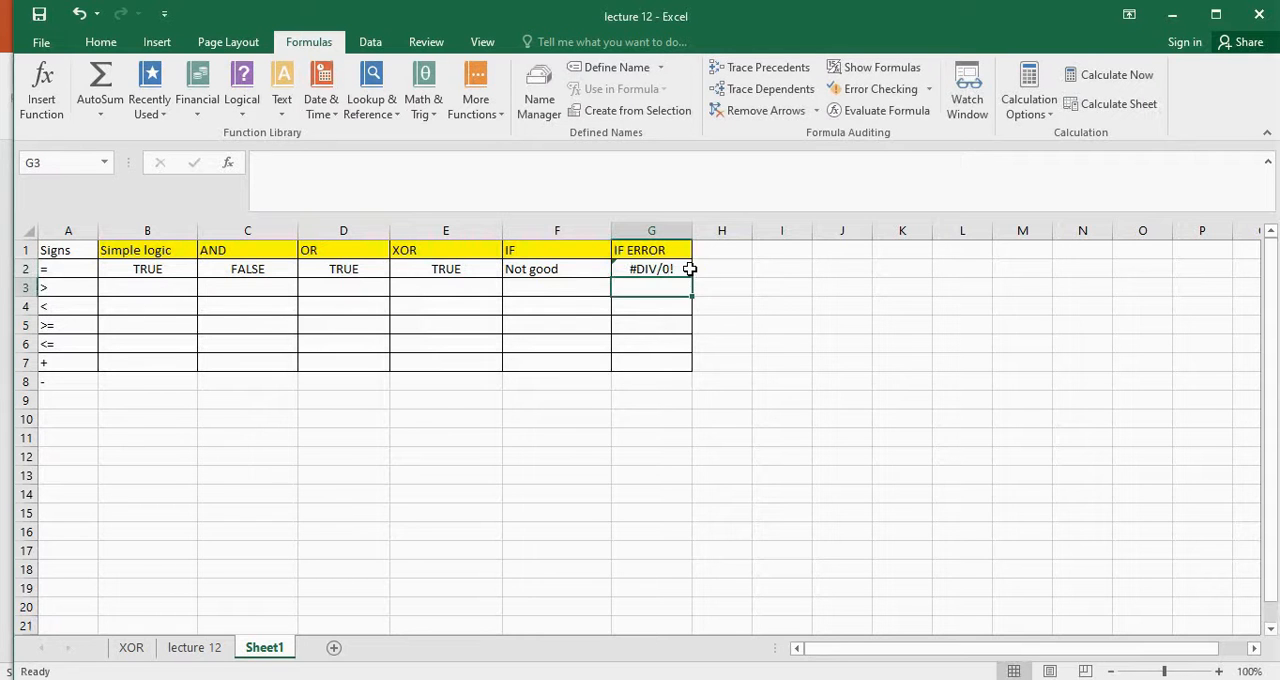
Insert an opening IFERROR function around the 8/0 division in cell G2
{"action": "left_click", "coordinate": [664, 269]}
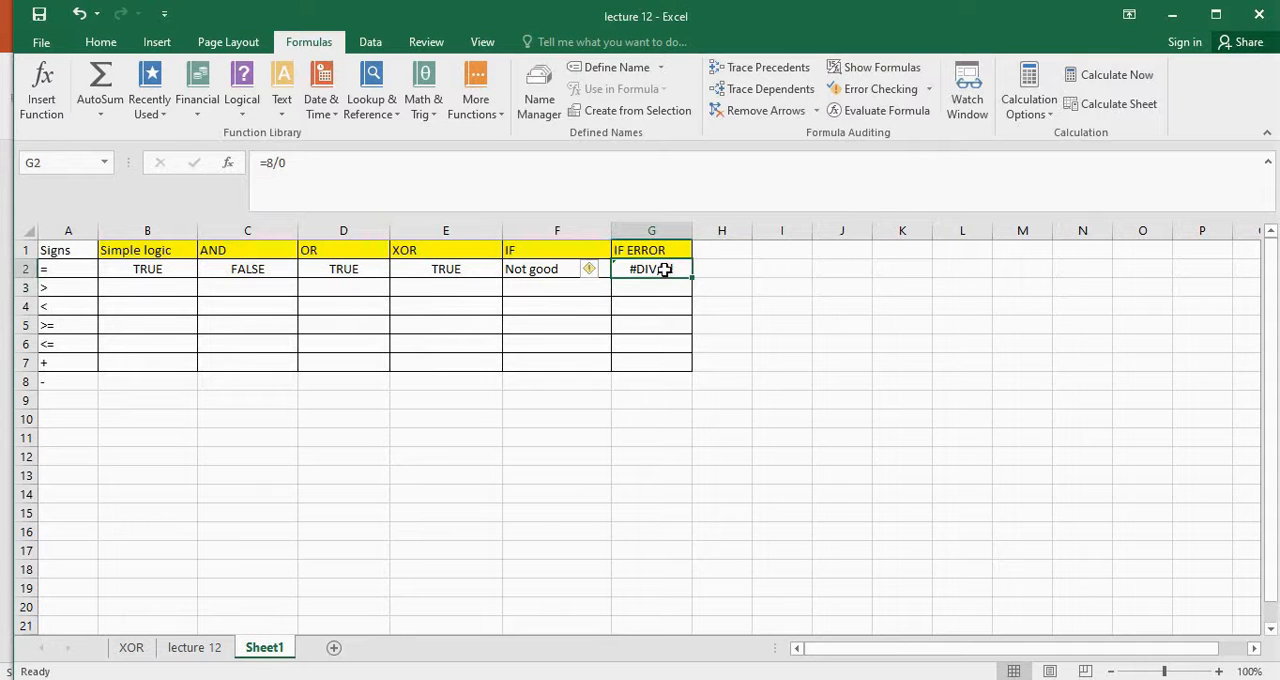
{"action": "left_click", "coordinate": [267, 162]}
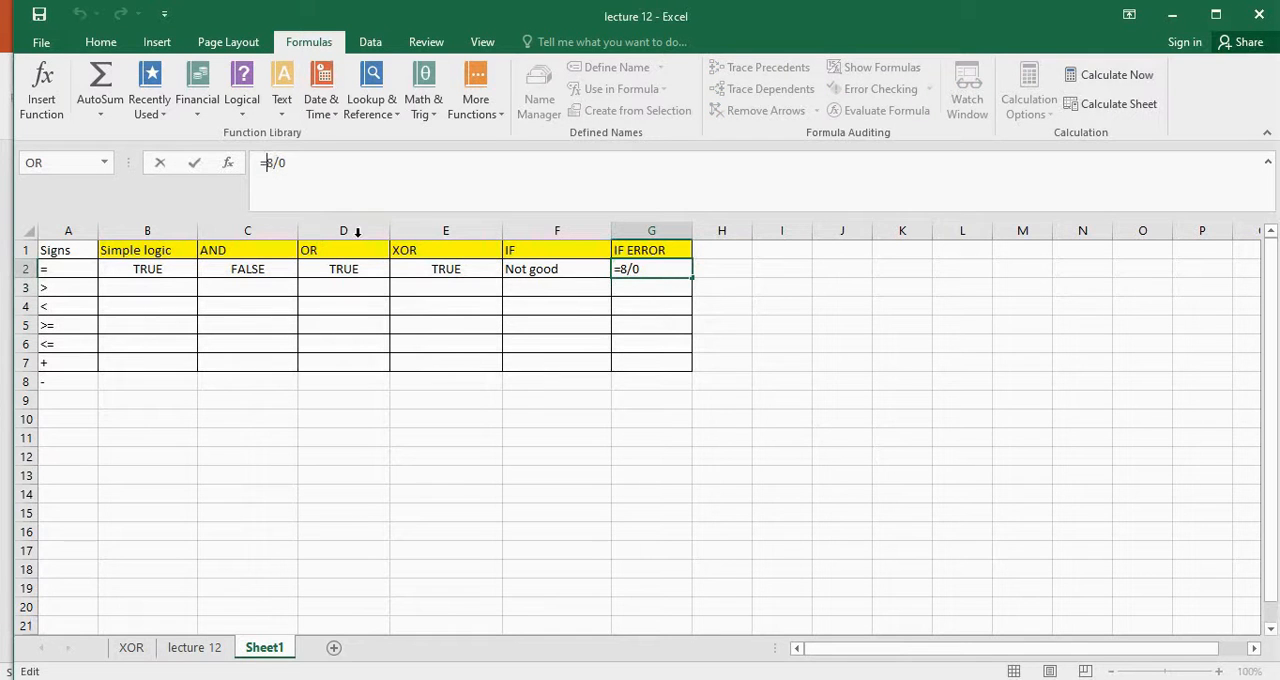
{"action": "type", "text": "iferr"}
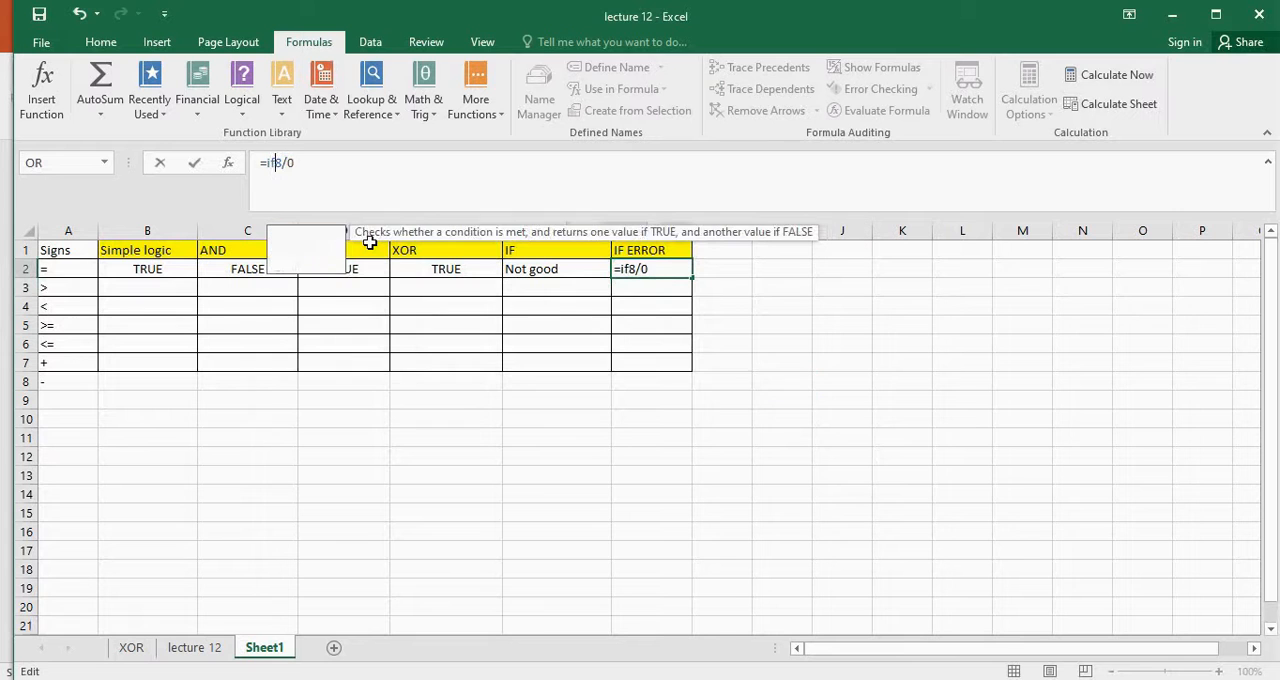
{"action": "type", "text": "or"}
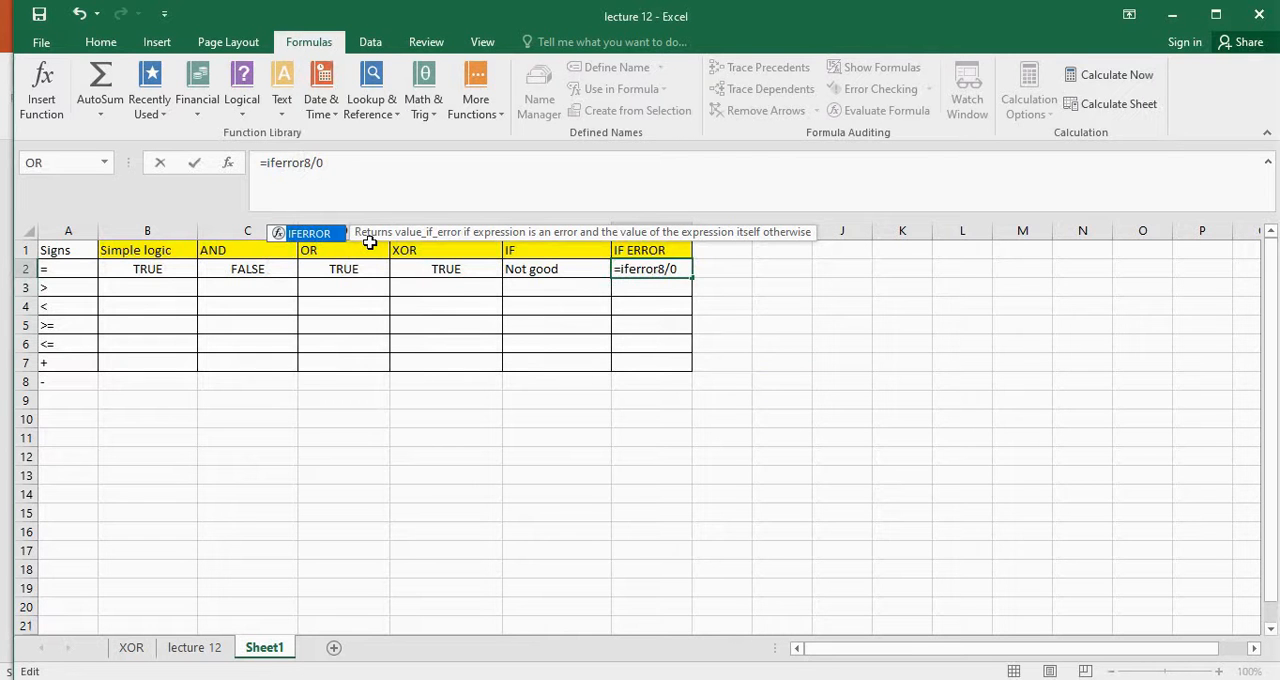
{"action": "type", "text": "("}
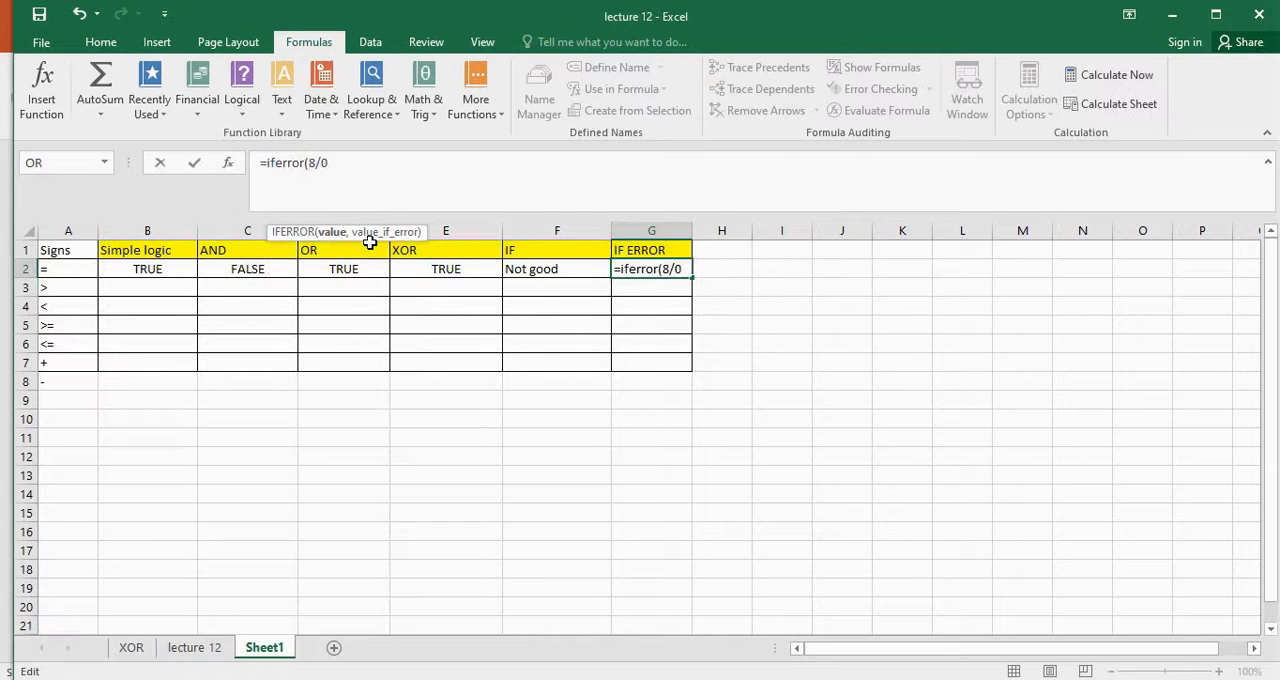
Complete the IFERROR formula with "not valid input" as the error value and widen column G to fit the text
{"action": "key", "text": "End"}
{"action": "type", "text": ",\"not"}
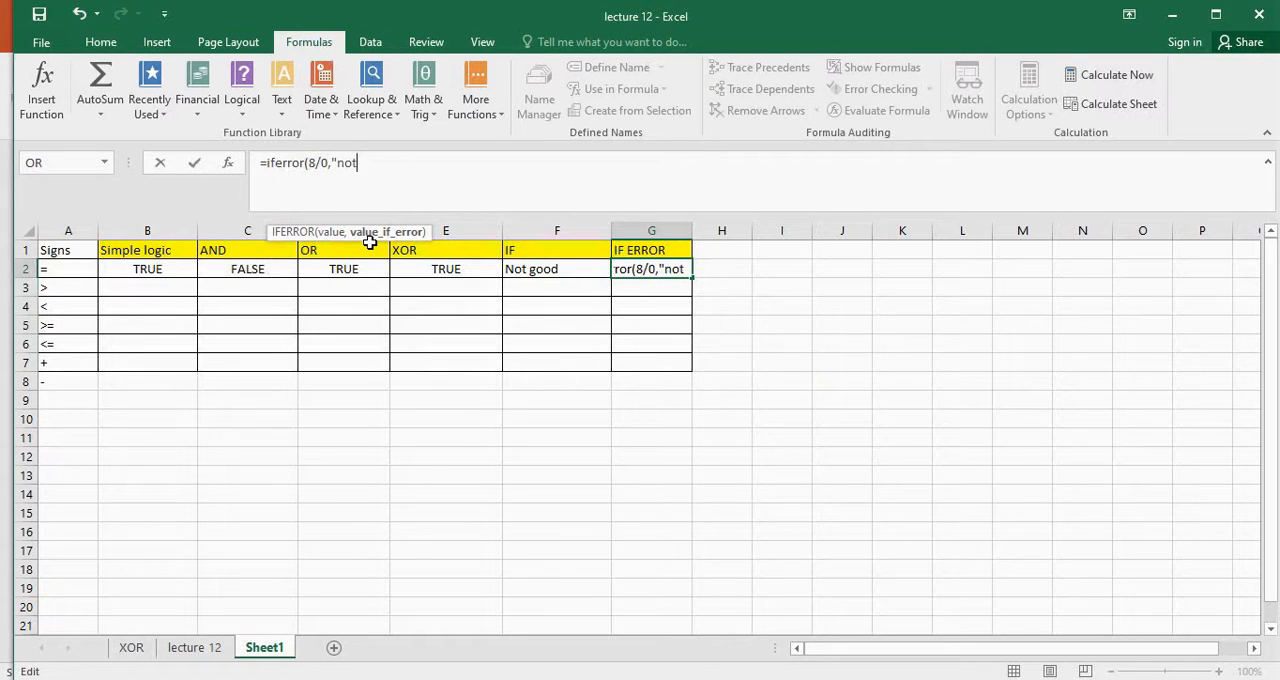
{"action": "type", "text": " valid"}
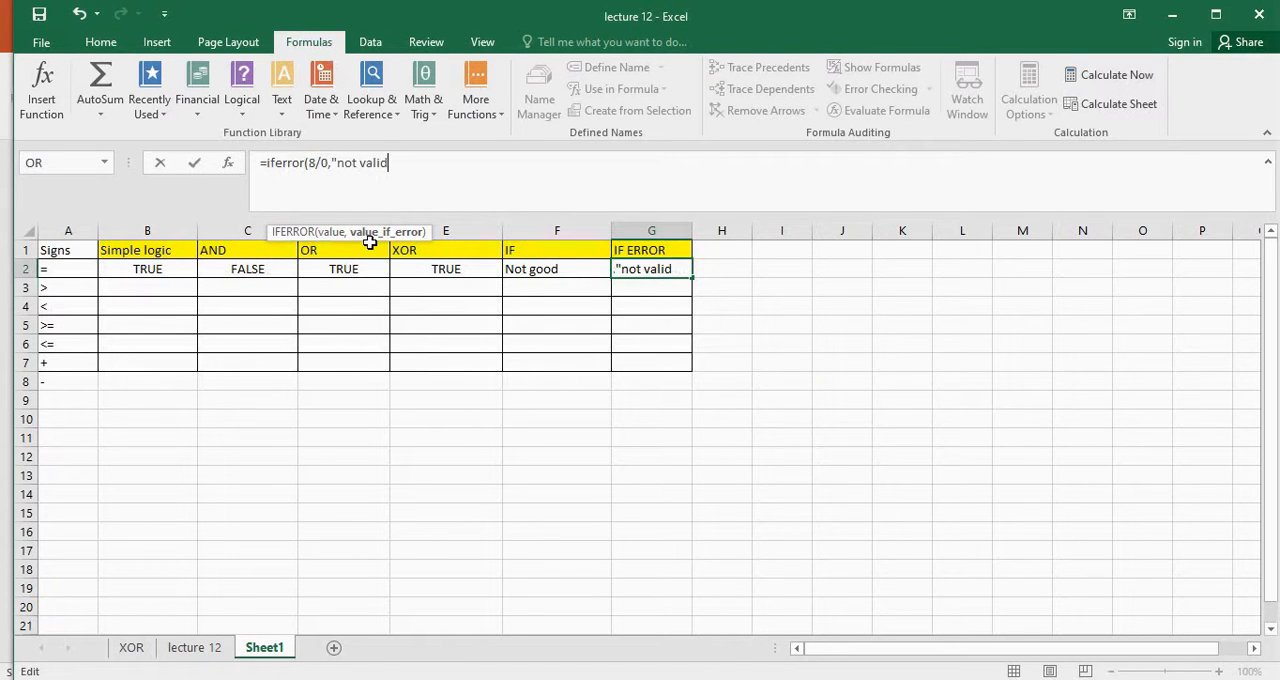
{"action": "type", "text": " input"}
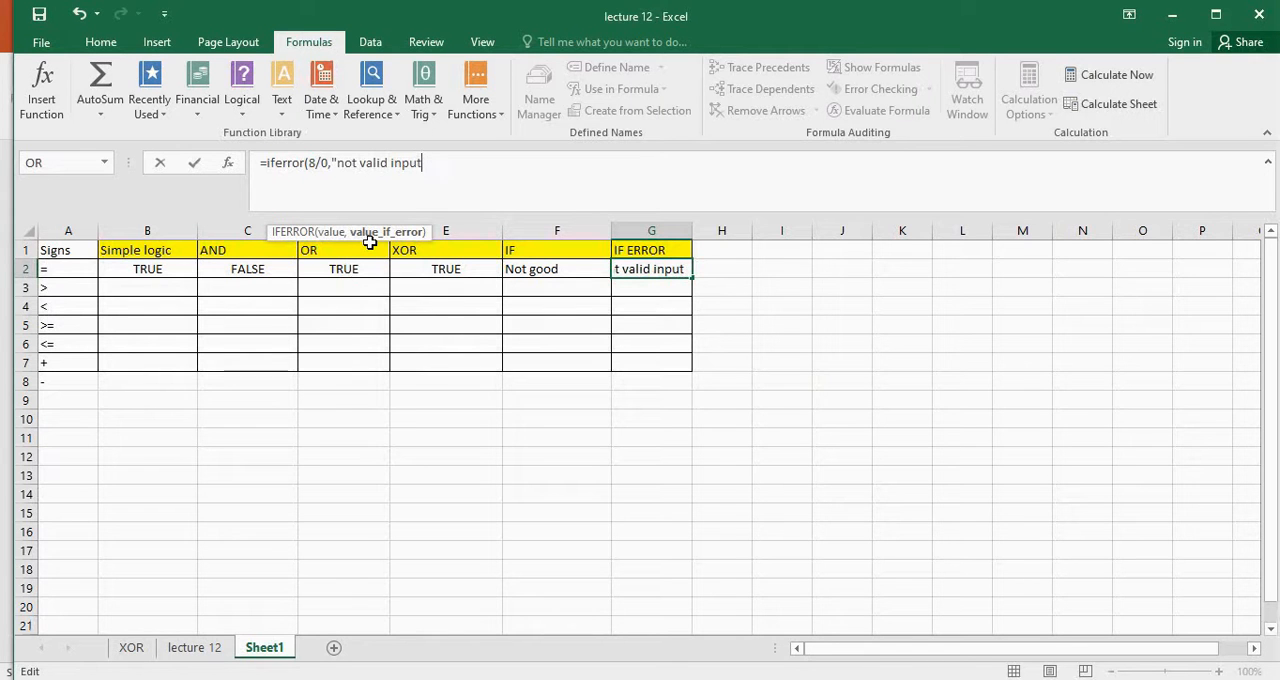
{"action": "type", "text": "\")"}
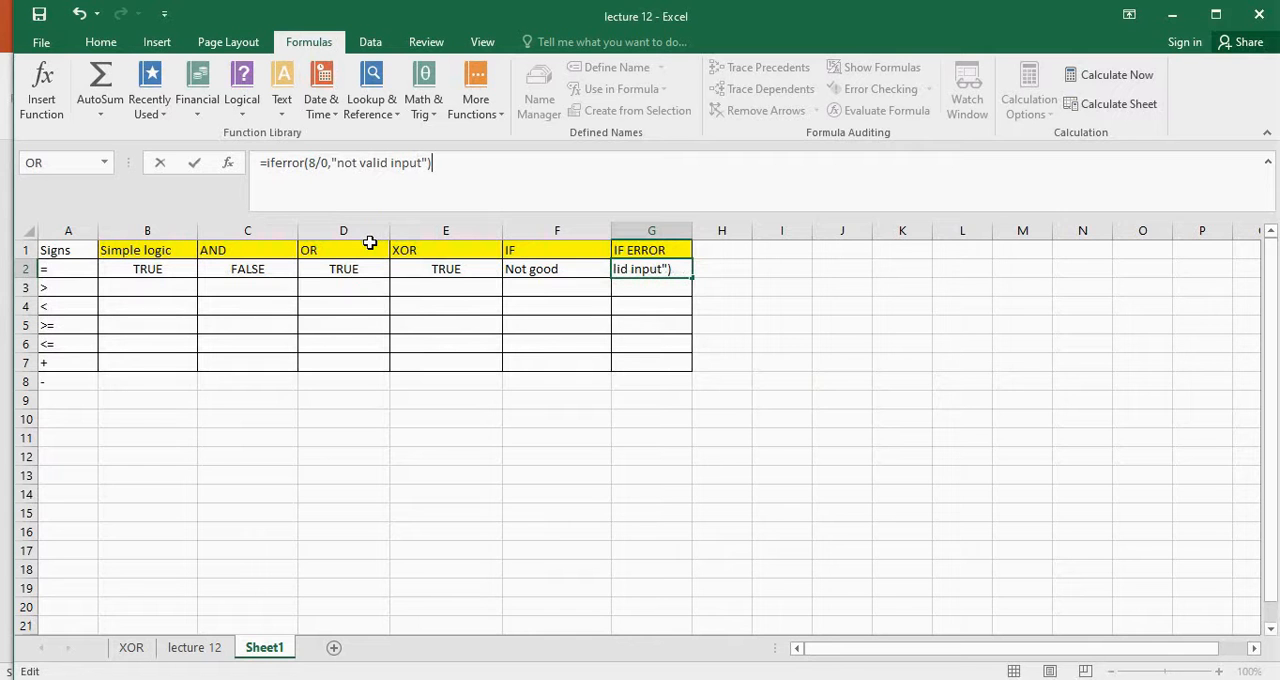
{"action": "left_click", "coordinate": [714, 299]}
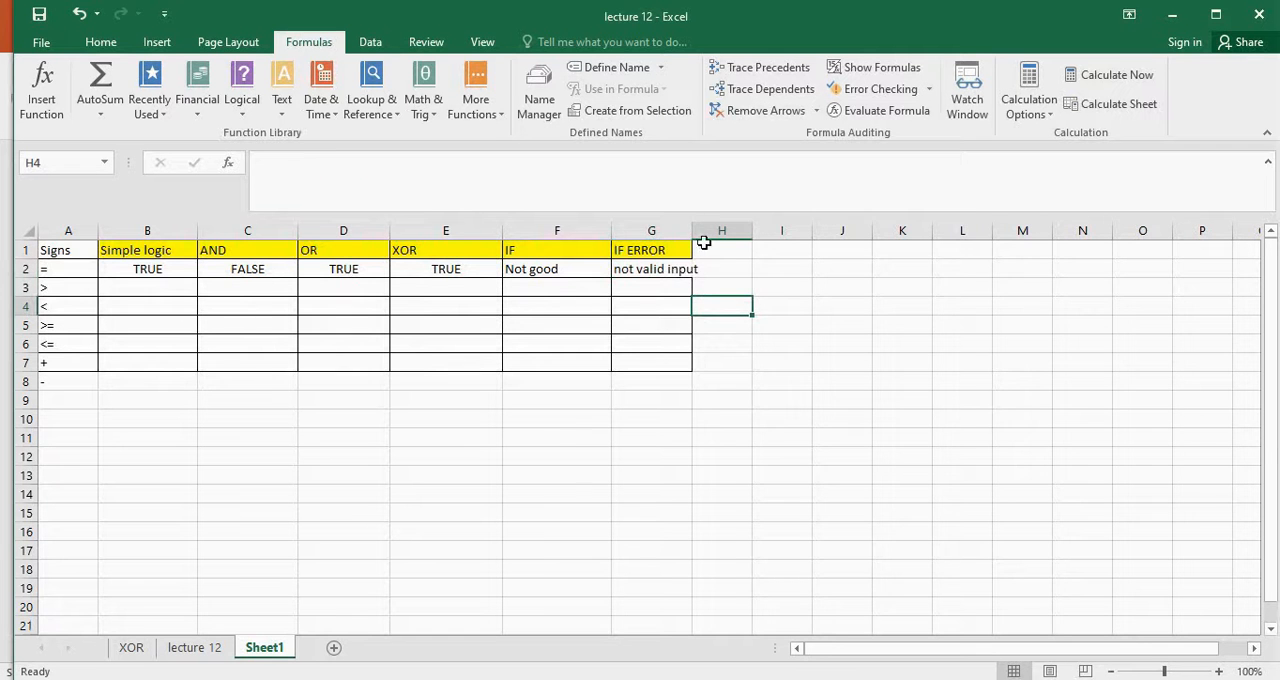
{"action": "left_click_drag", "start_coordinate": [692, 234], "coordinate": [779, 234]}
Change the division inside the IFERROR formula in cell G2 to 8/8 and reselect the cell to review it
{"action": "left_click", "coordinate": [682, 268]}
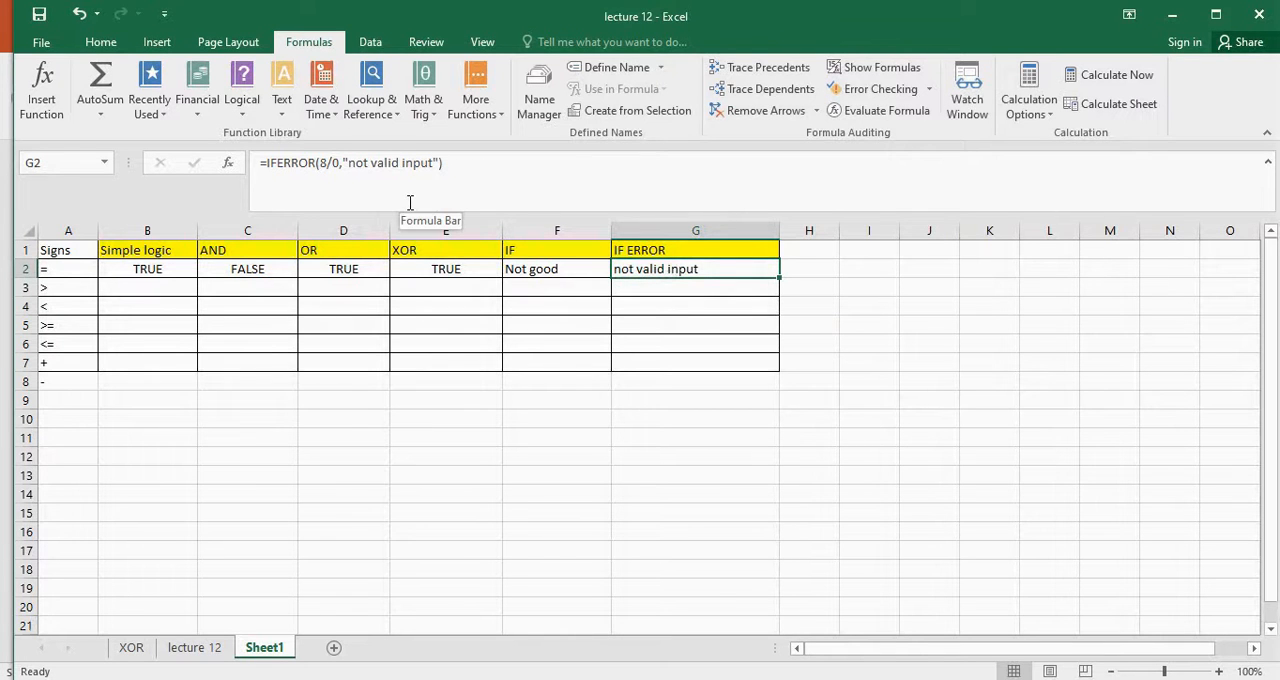
{"action": "left_click", "coordinate": [331, 163]}
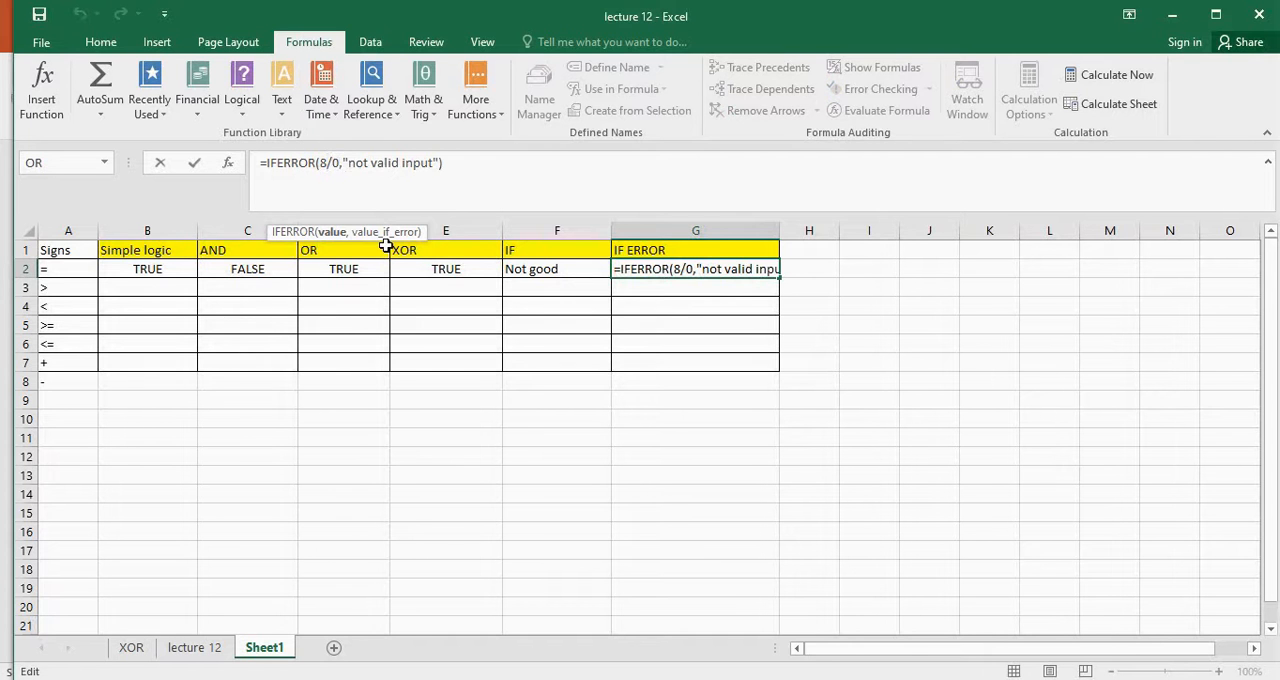
{"action": "key", "text": "Delete"}
{"action": "type", "text": "8"}
{"action": "key", "text": "Return"}
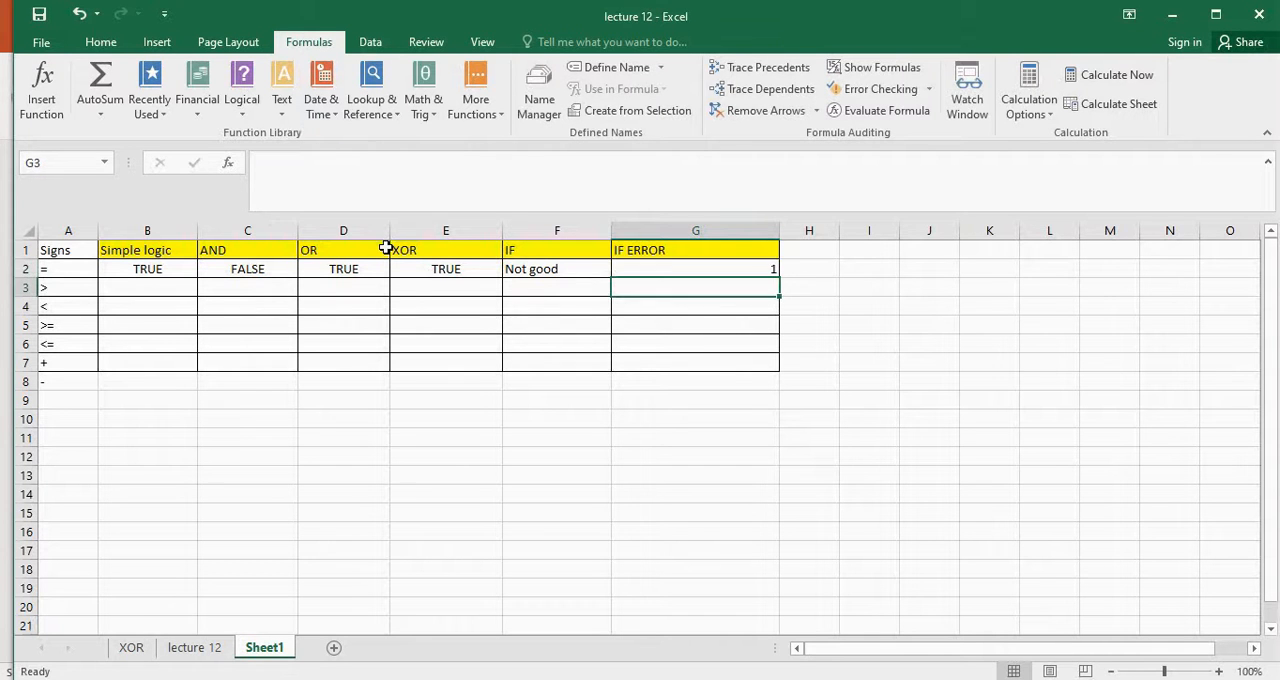
{"action": "left_click", "coordinate": [686, 267]}
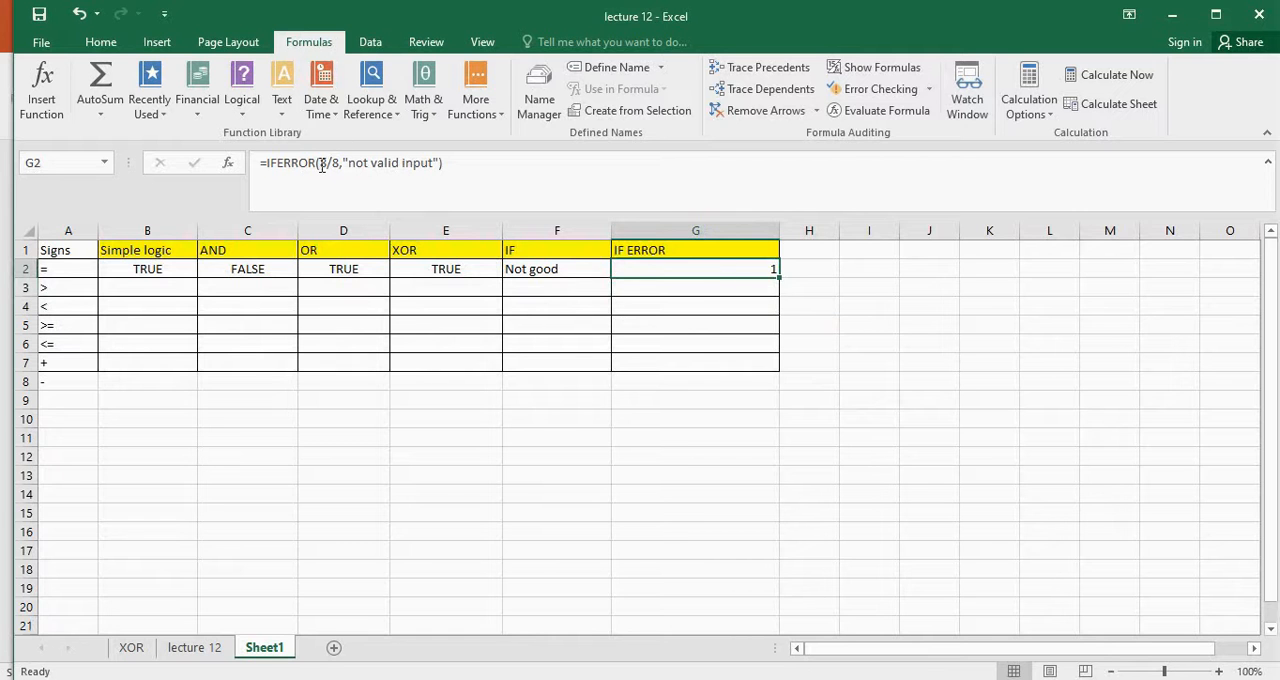
{"action": "left_click", "coordinate": [950, 440]}
{"action": "left_click", "coordinate": [745, 271]}
{"action": "left_click", "coordinate": [707, 480]}
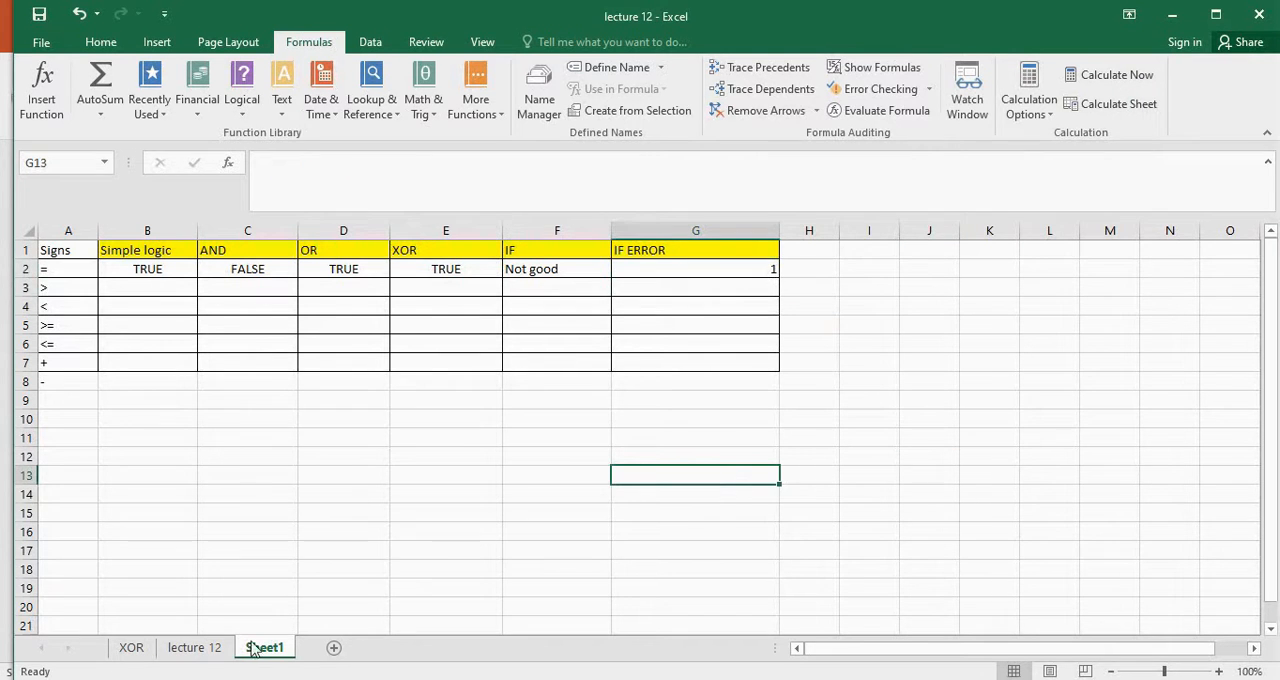
Switch to the lecture 12 sheet and look through the exam results table, including its Total marks column
{"action": "left_click", "coordinate": [200, 648]}
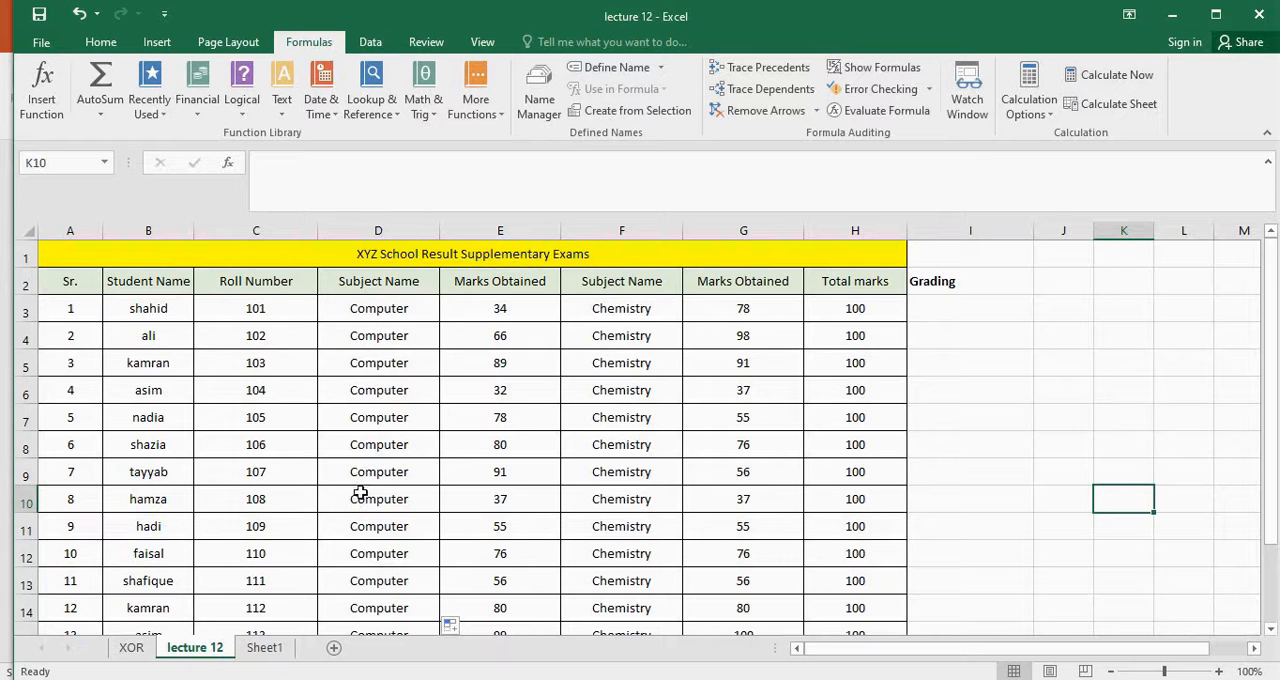
{"action": "scroll", "coordinate": [410, 346], "scroll_direction": "down", "scroll_amount": 2}
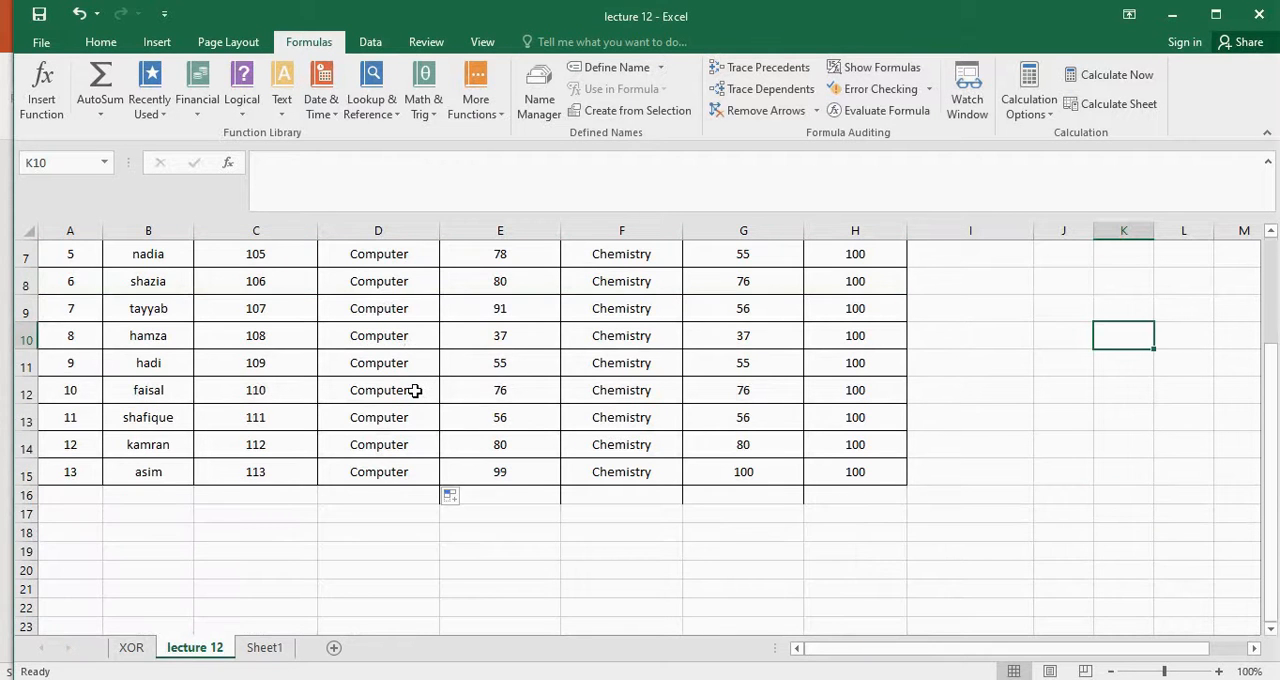
{"action": "scroll", "coordinate": [415, 395], "scroll_direction": "up", "scroll_amount": 2}
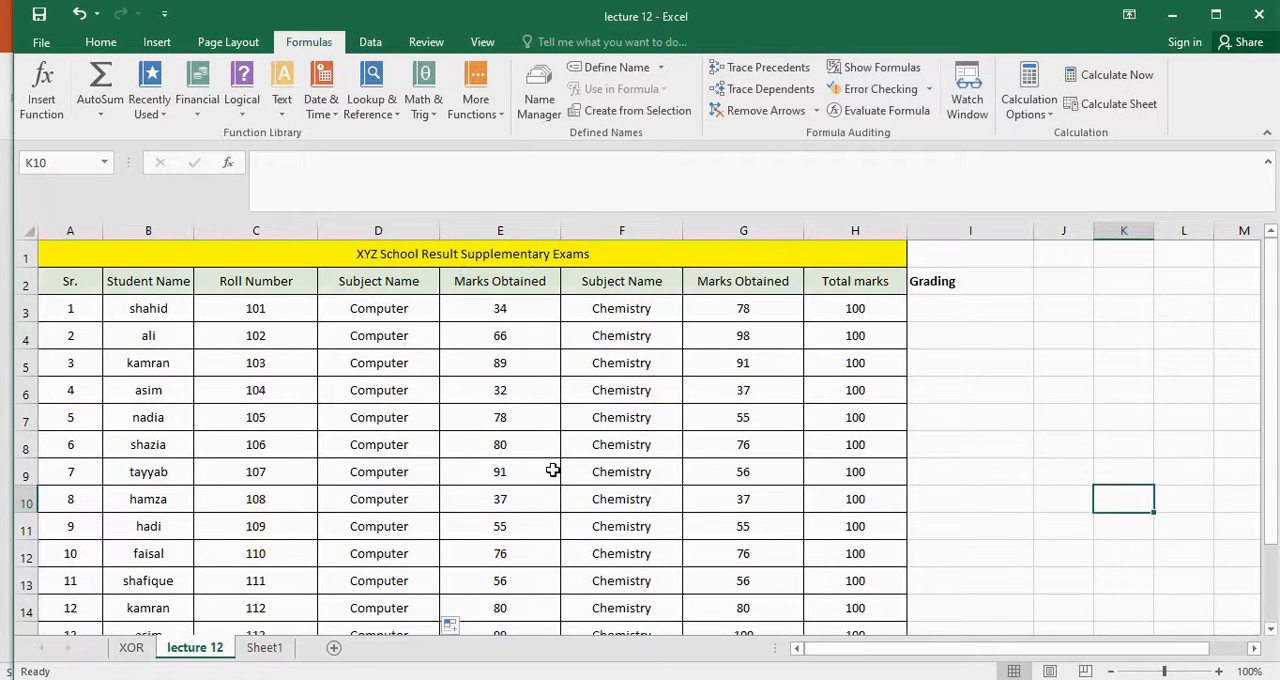
{"action": "scroll", "coordinate": [553, 470], "scroll_direction": "down", "scroll_amount": 1}
{"action": "scroll", "coordinate": [553, 470], "scroll_direction": "up", "scroll_amount": 1}
{"action": "left_click", "coordinate": [868, 313]}
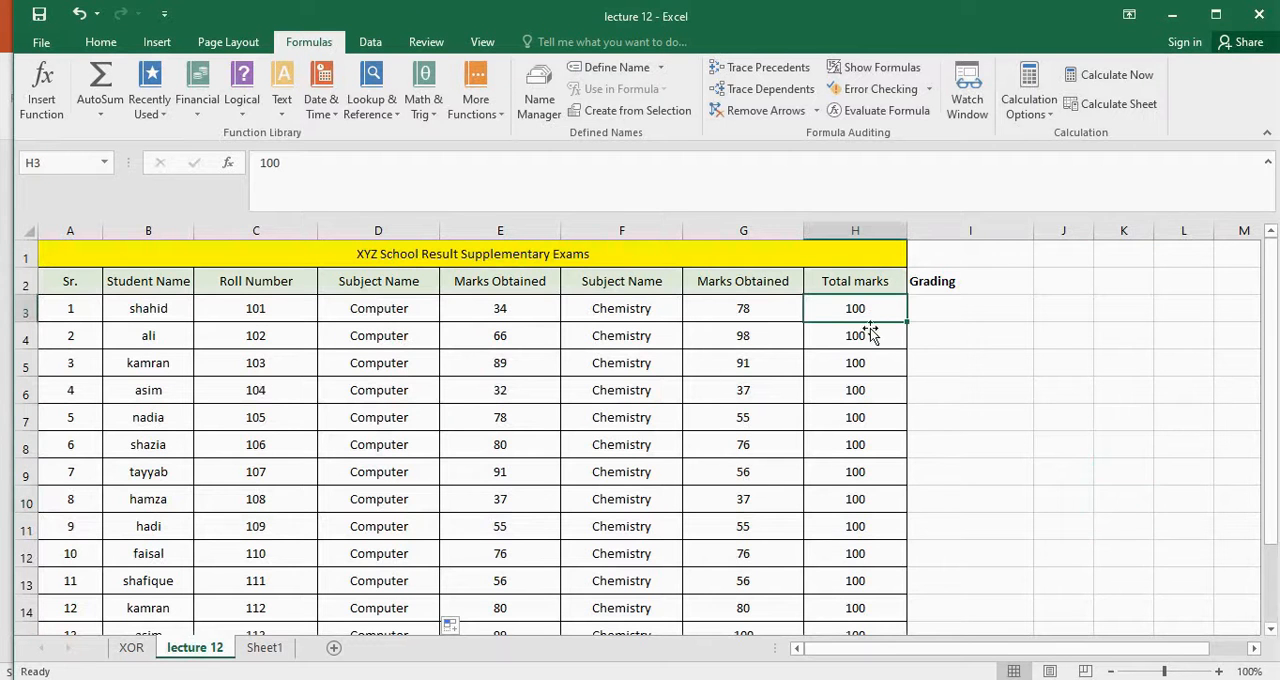
Start an IF formula in cell I3 under Grading with the logical test E3>90
{"action": "left_click", "coordinate": [988, 305]}
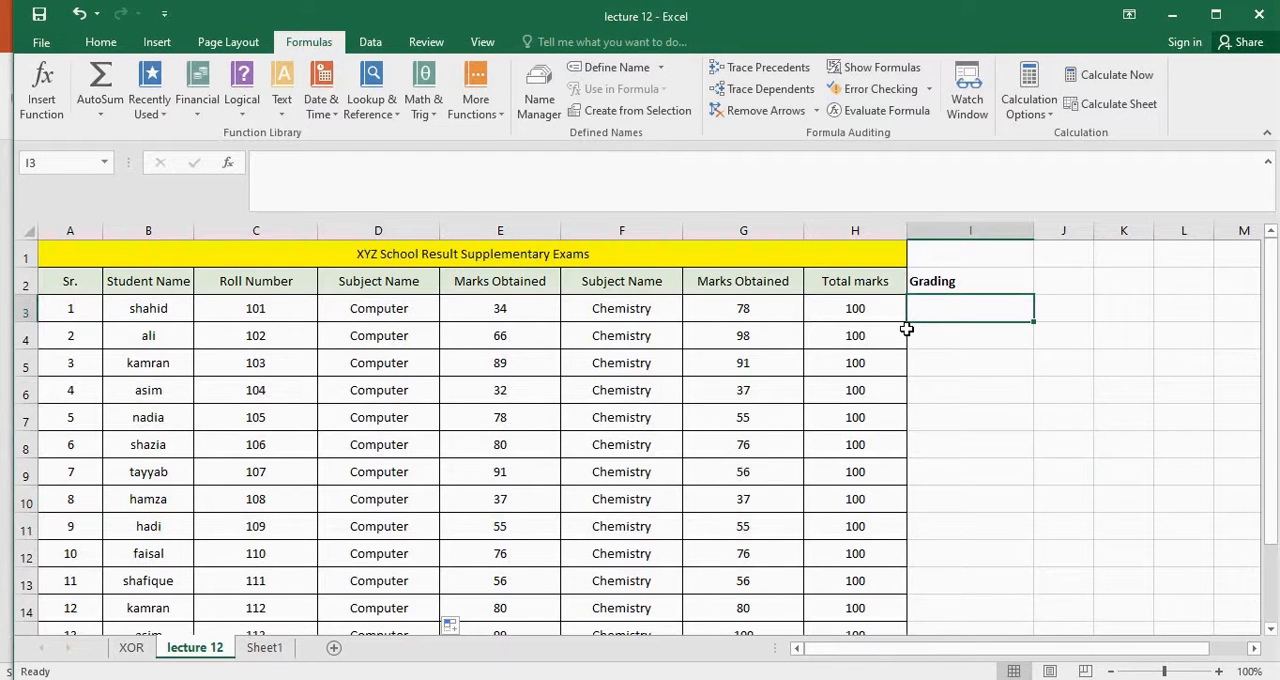
{"action": "type", "text": "="}
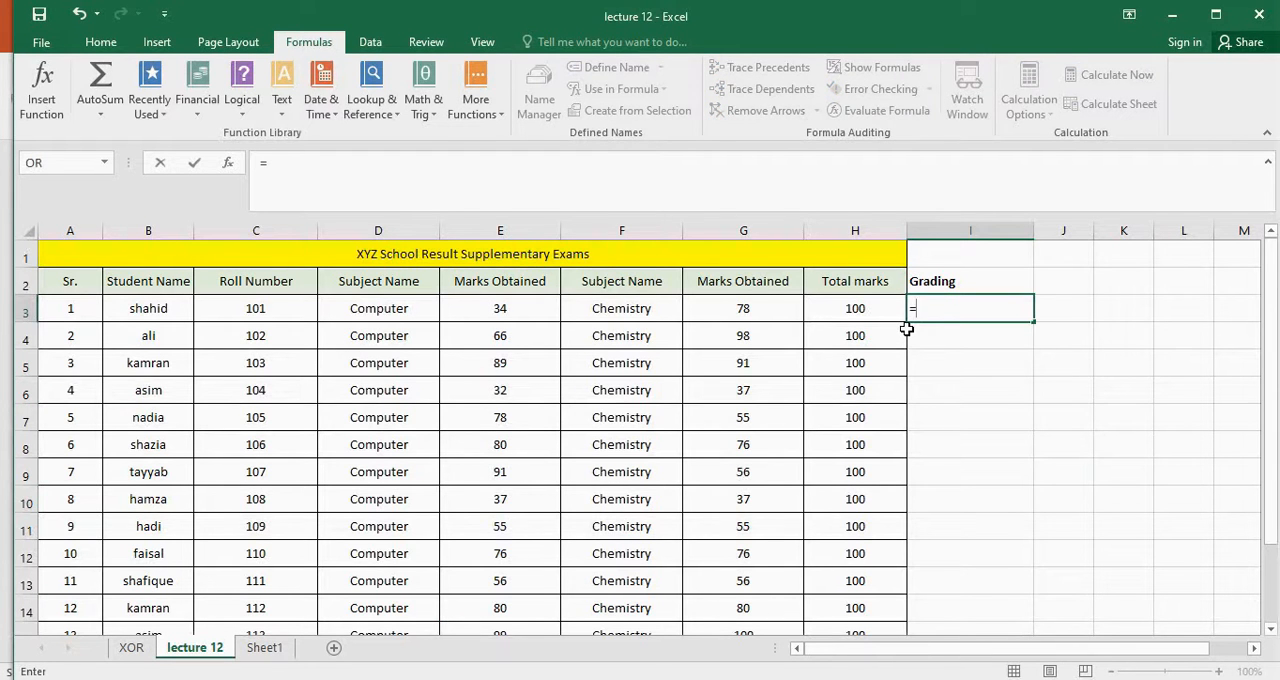
{"action": "type", "text": "IF"}
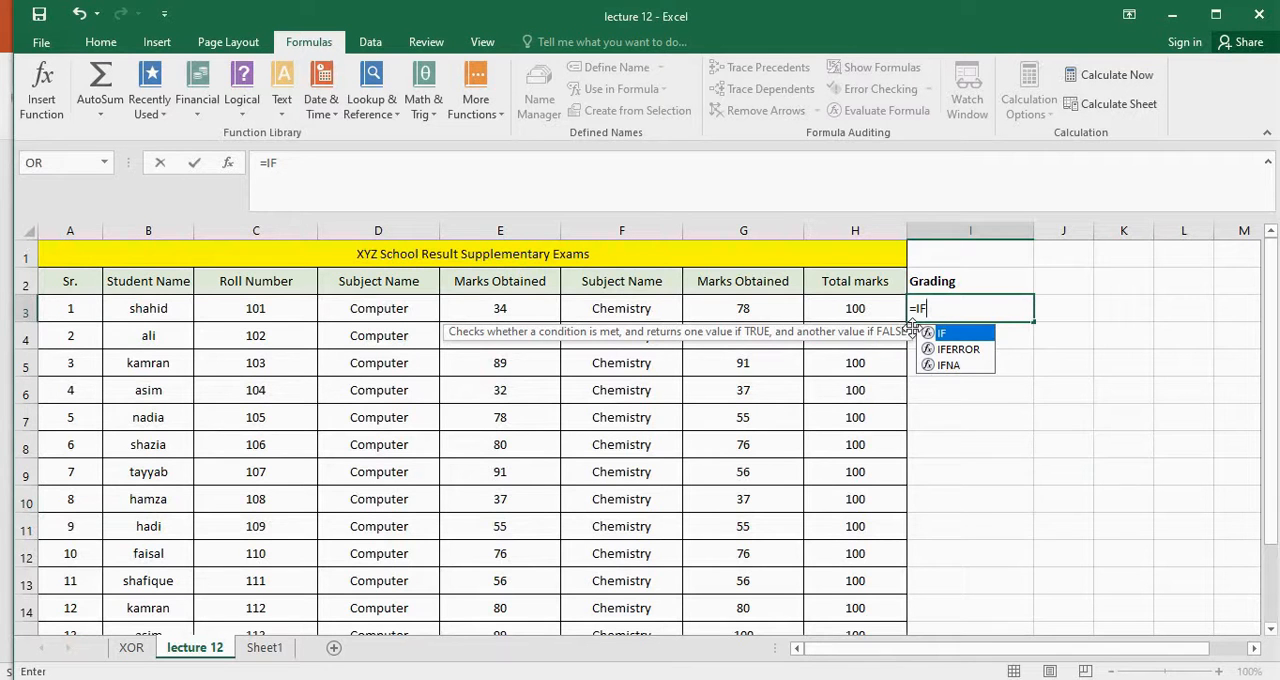
{"action": "type", "text": "("}
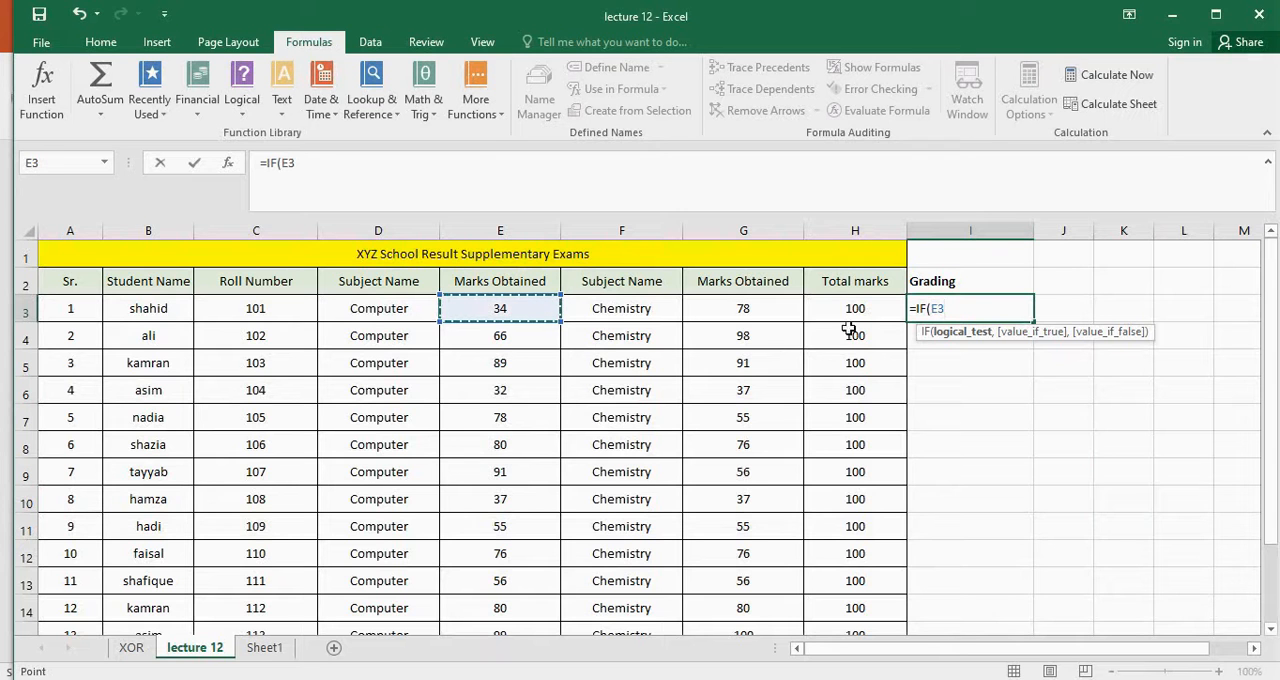
{"action": "type", "text": ">90"}
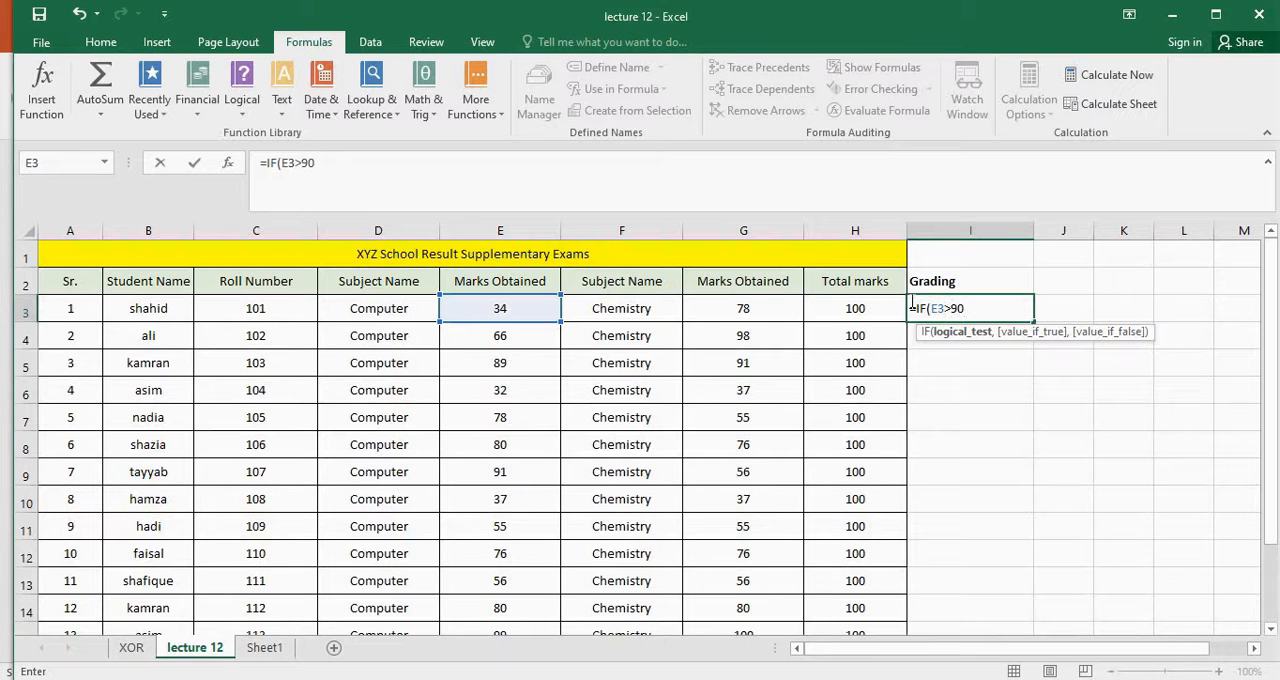
{"action": "type", "text": ","}
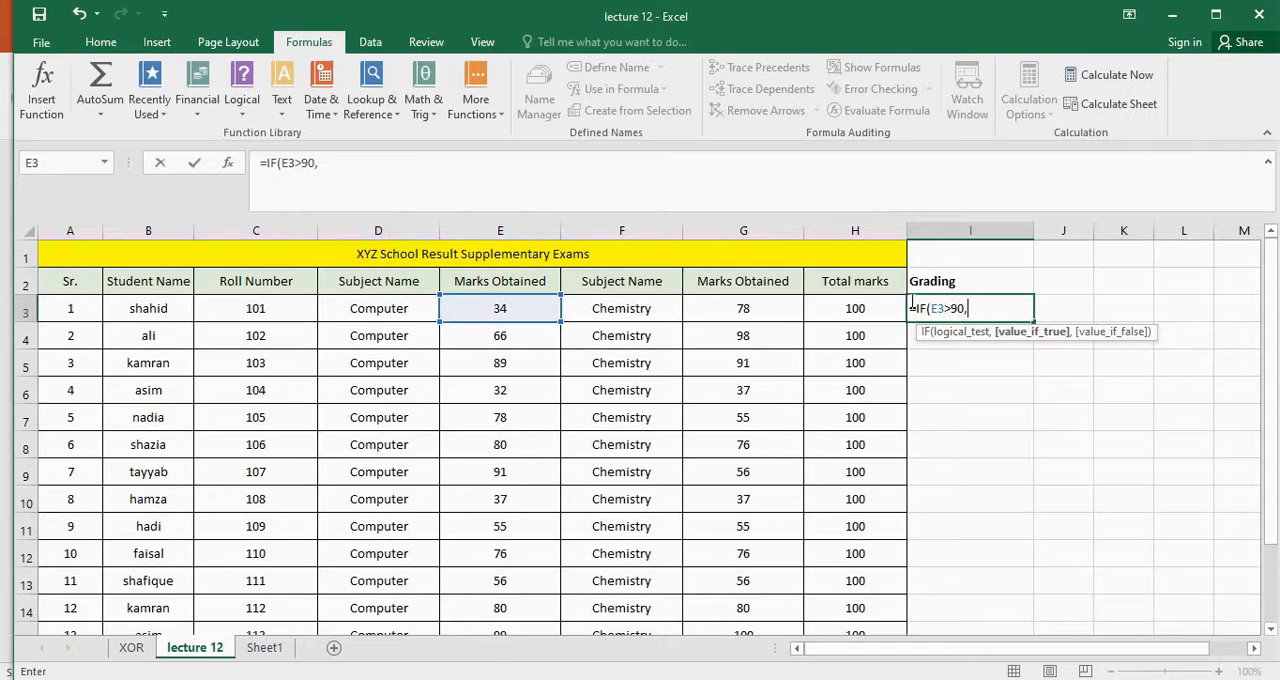
{"action": "type", "text": "\""}
{"action": "type", "text": "g"}
{"action": "type", "text": "REAT"}
Add "grade A" as the value if true in the I3 formula
{"action": "key", "text": "BackSpace"}
{"action": "key", "text": "BackSpace"}
{"action": "key", "text": "BackSpace"}
{"action": "key", "text": "BackSpace"}
{"action": "type", "text": "A"}
{"action": "key", "text": "BackSpace"}
{"action": "type", "text": "rade A"}
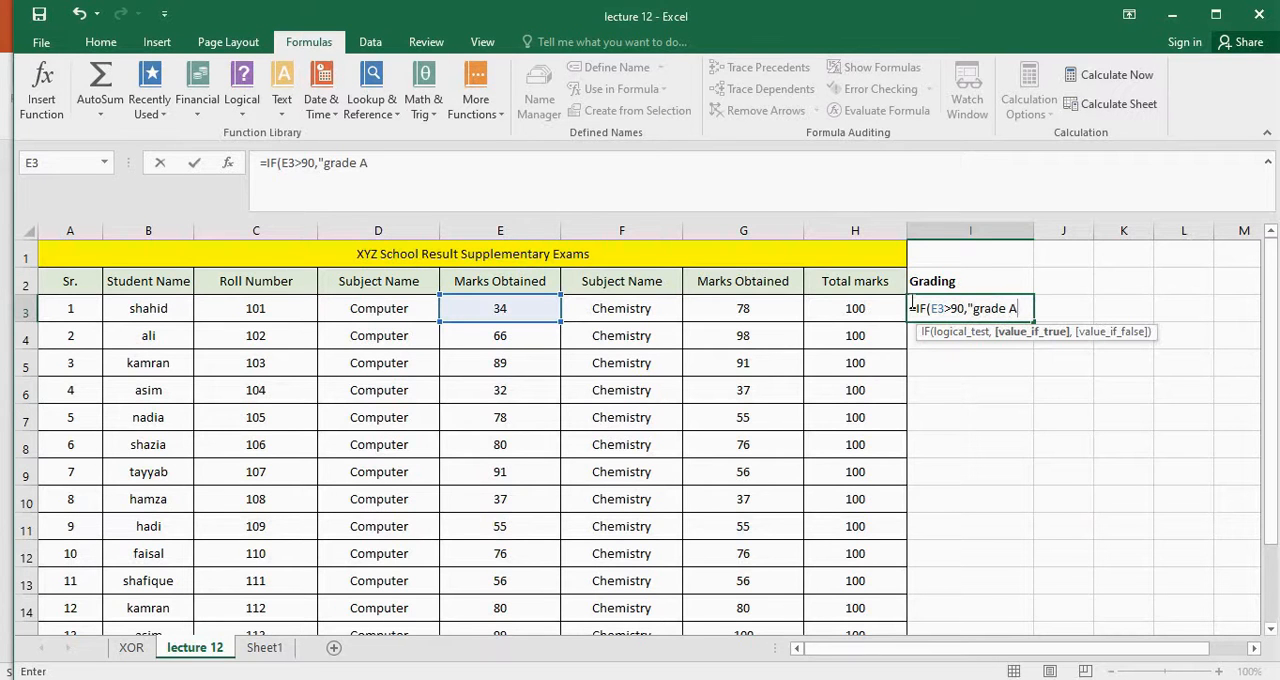
{"action": "type", "text": ",\""}
{"action": "type", "text": ","}
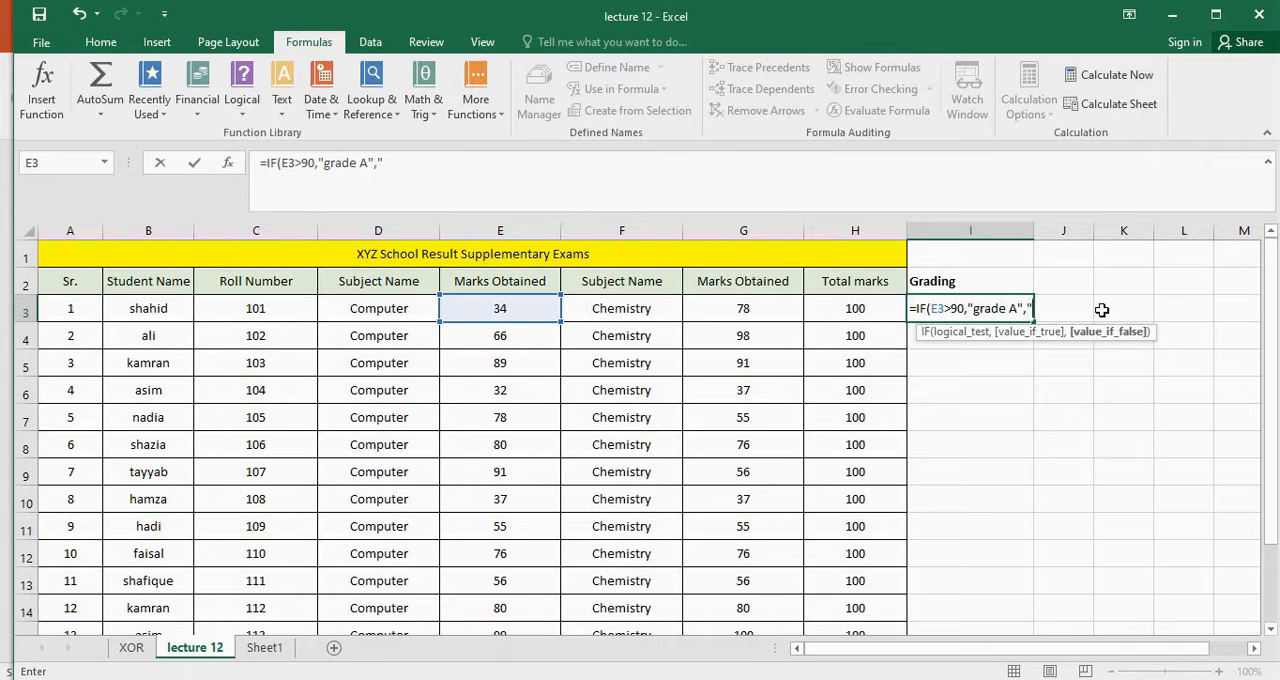
Complete the I3 formula with "Below Grade A" as the value if false
{"action": "type", "text": "Below Grade"}
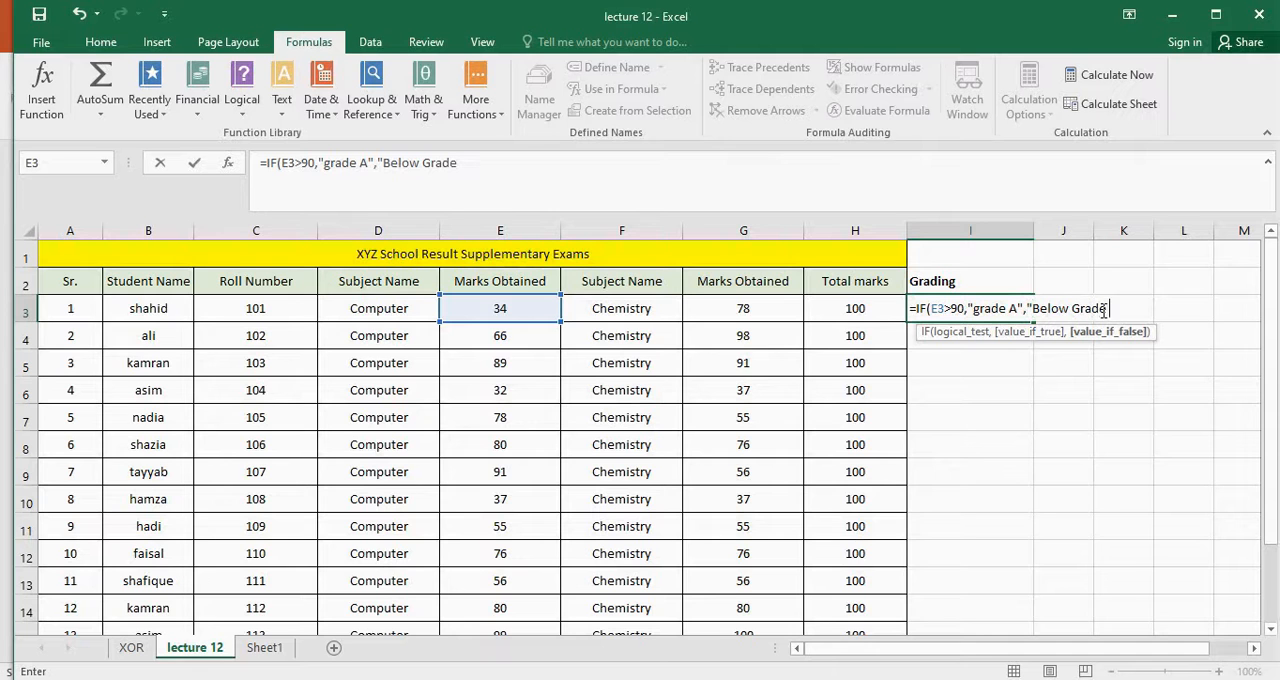
{"action": "type", "text": " A\"("}
{"action": "key", "text": "BackSpace"}
{"action": "type", "text": ")"}
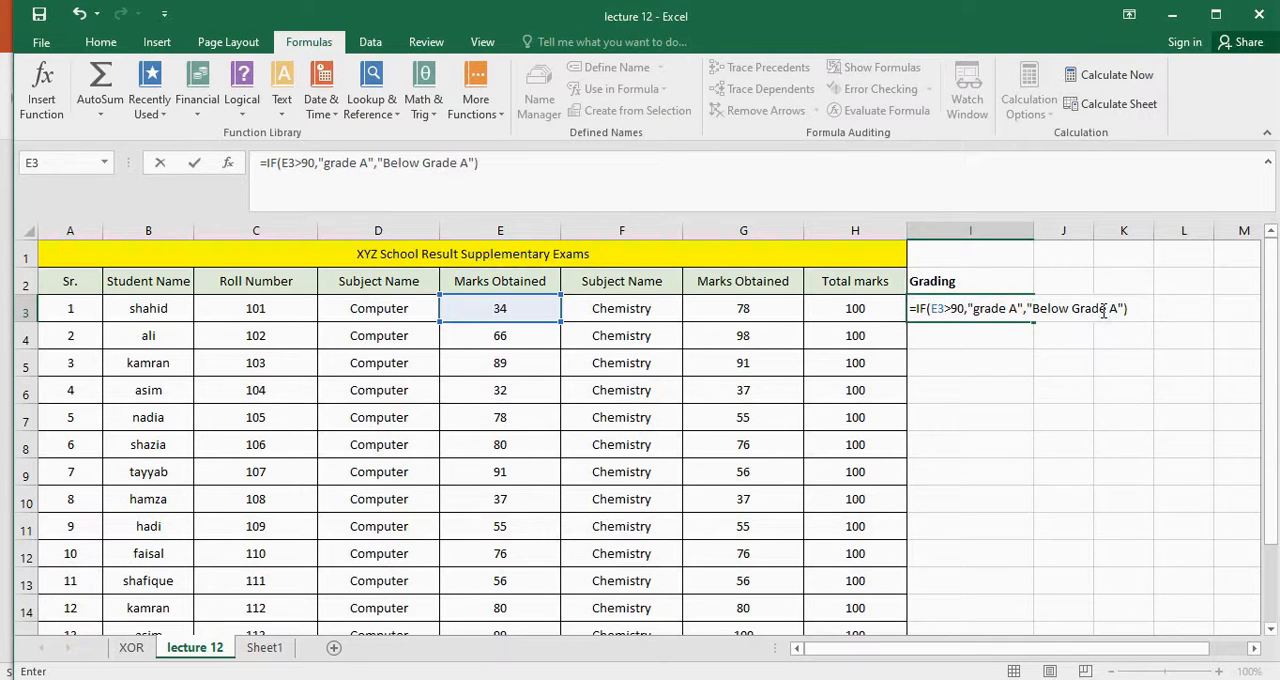
{"action": "key", "text": "Return"}
Review the IF formula in I3 against the Computer marks column and the mark in E3
{"action": "left_click", "coordinate": [1000, 303]}
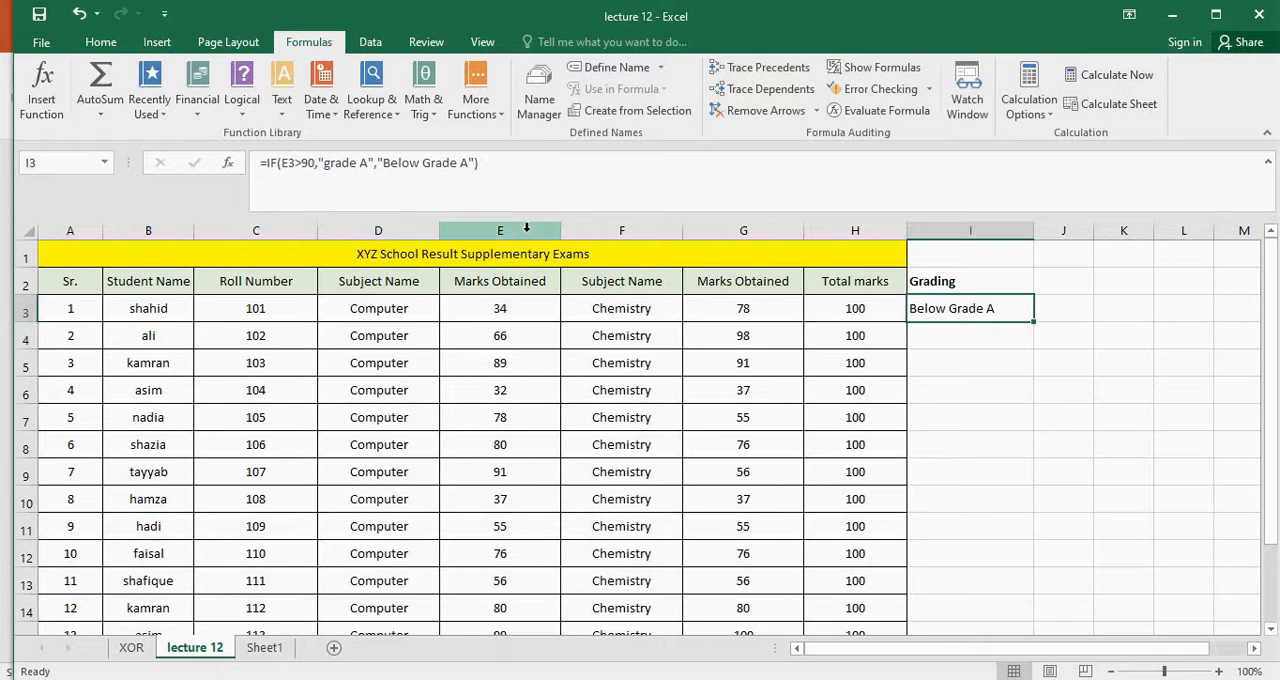
{"action": "left_click", "coordinate": [523, 230]}
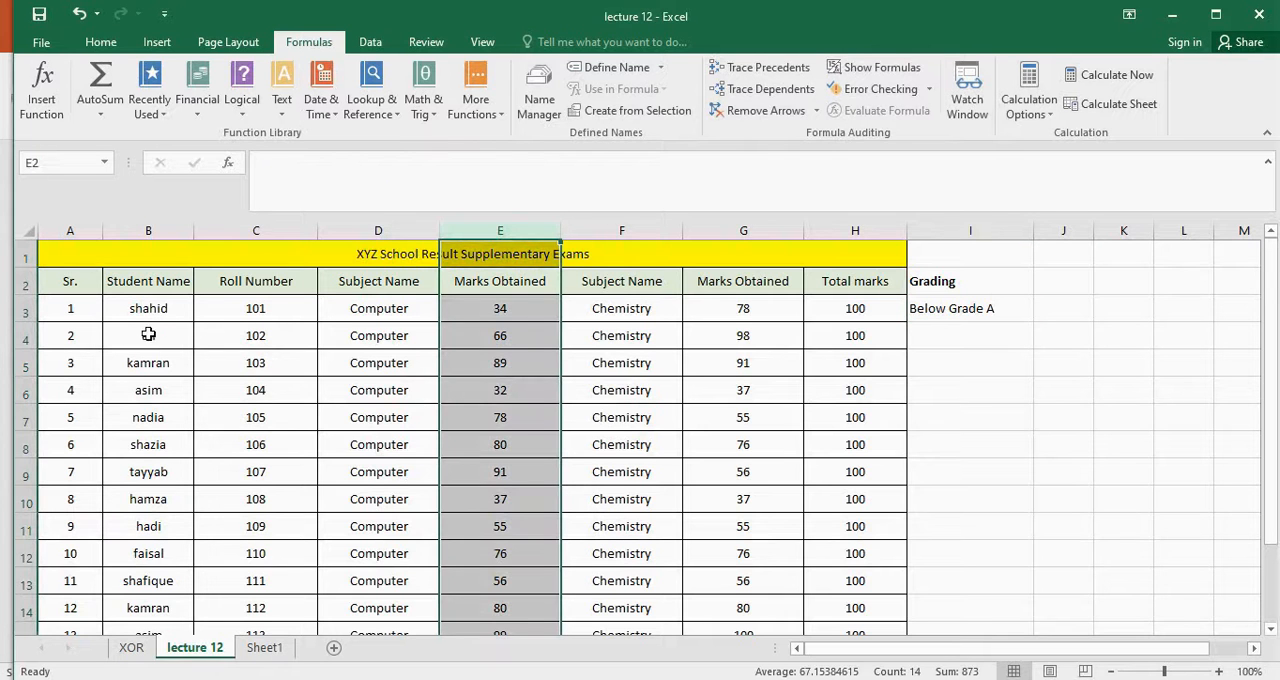
{"action": "left_click", "coordinate": [539, 307]}
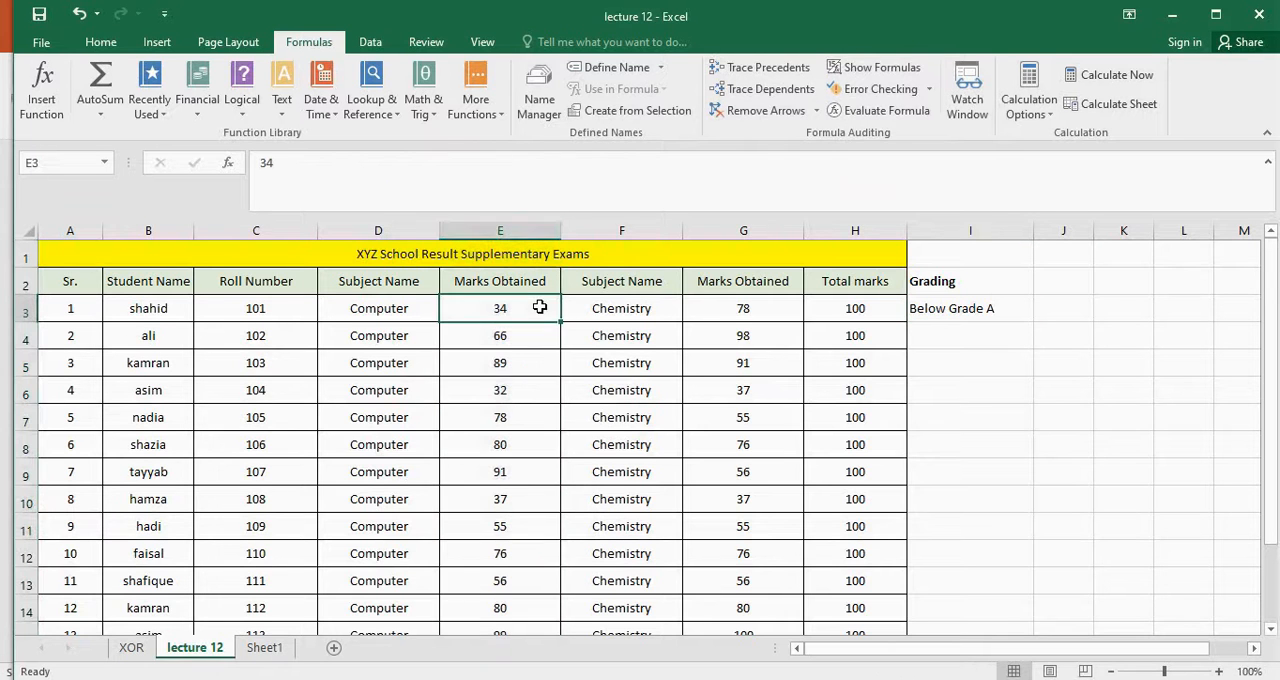
Copy the IF formula from I3 down the Grading column to row 15
{"action": "left_click", "coordinate": [990, 312]}
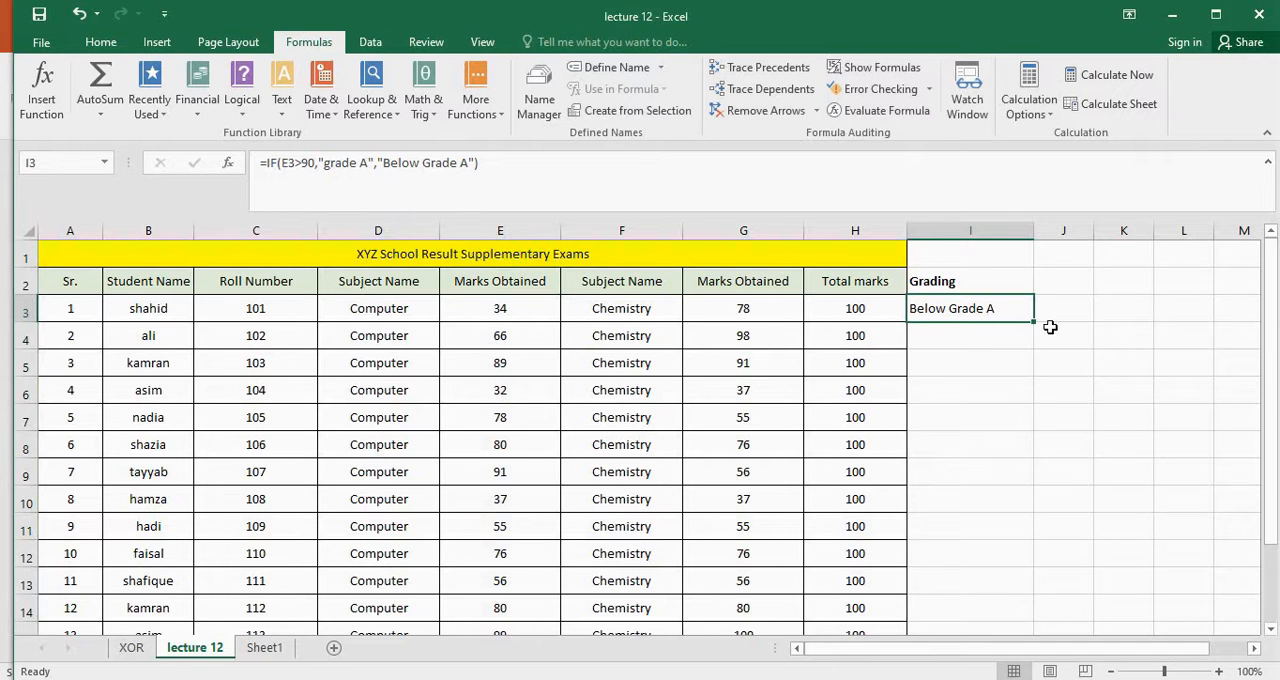
{"action": "left_click_drag", "start_coordinate": [1034, 320], "coordinate": [1003, 562]}
{"action": "scroll", "coordinate": [1099, 533], "scroll_direction": "up", "scroll_amount": 1}
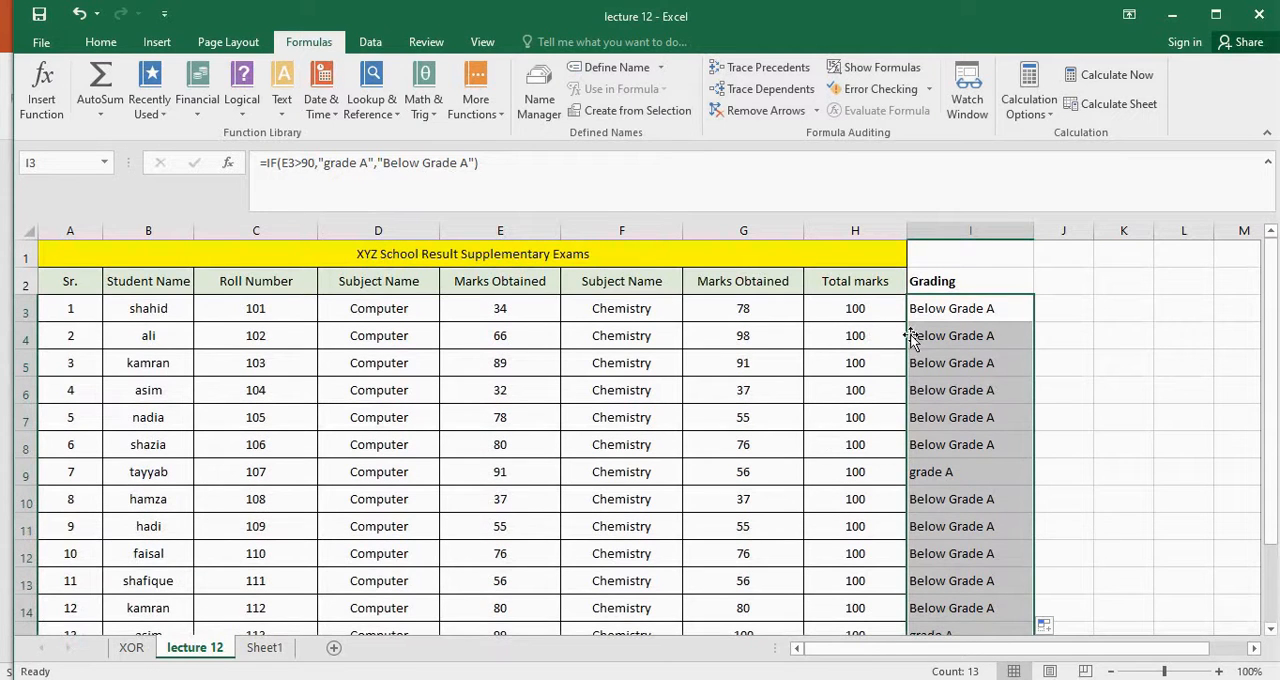
Check the grading results in I9 and I15 against the Computer marks in their rows
{"action": "left_click", "coordinate": [996, 471]}
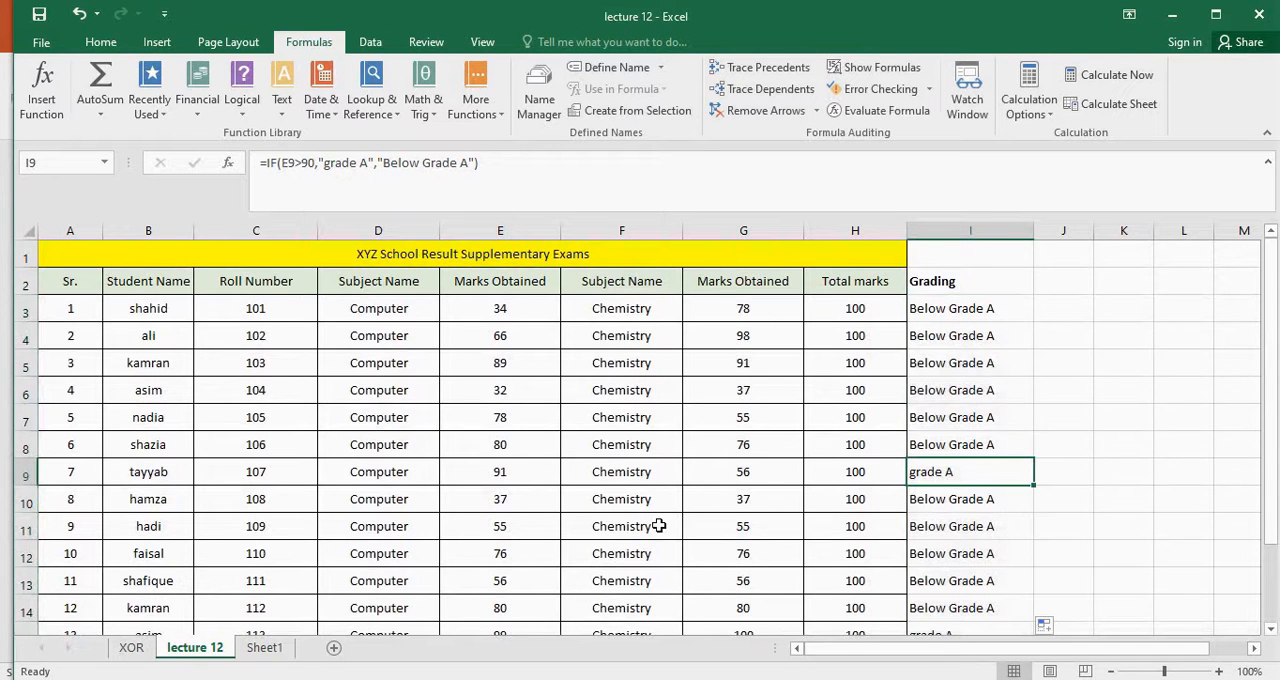
{"action": "left_click", "coordinate": [512, 468]}
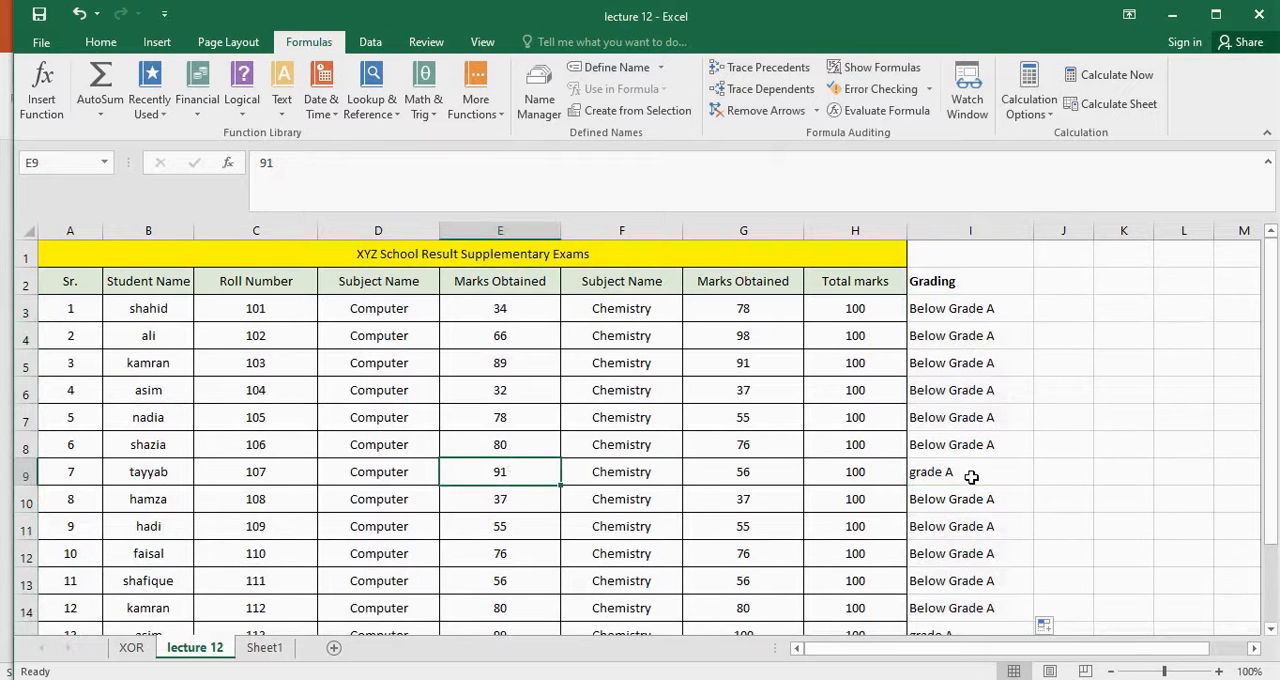
{"action": "scroll", "coordinate": [985, 490], "scroll_direction": "down", "scroll_amount": 1}
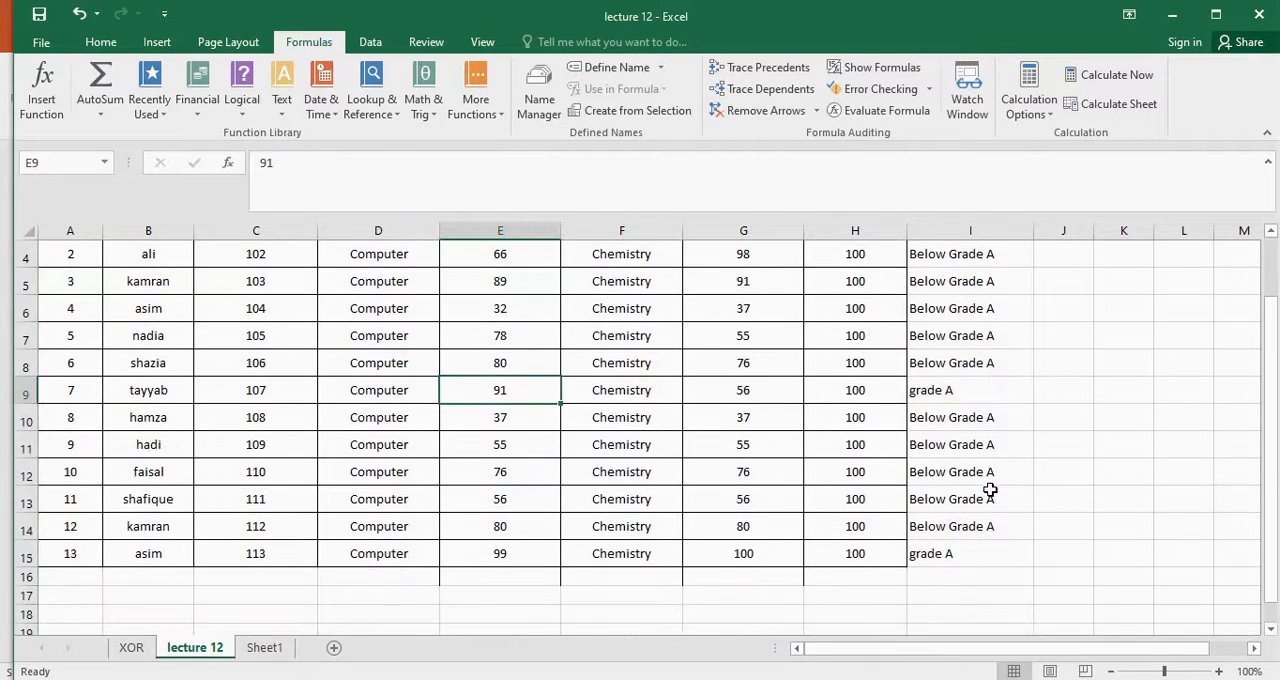
{"action": "left_click", "coordinate": [974, 553]}
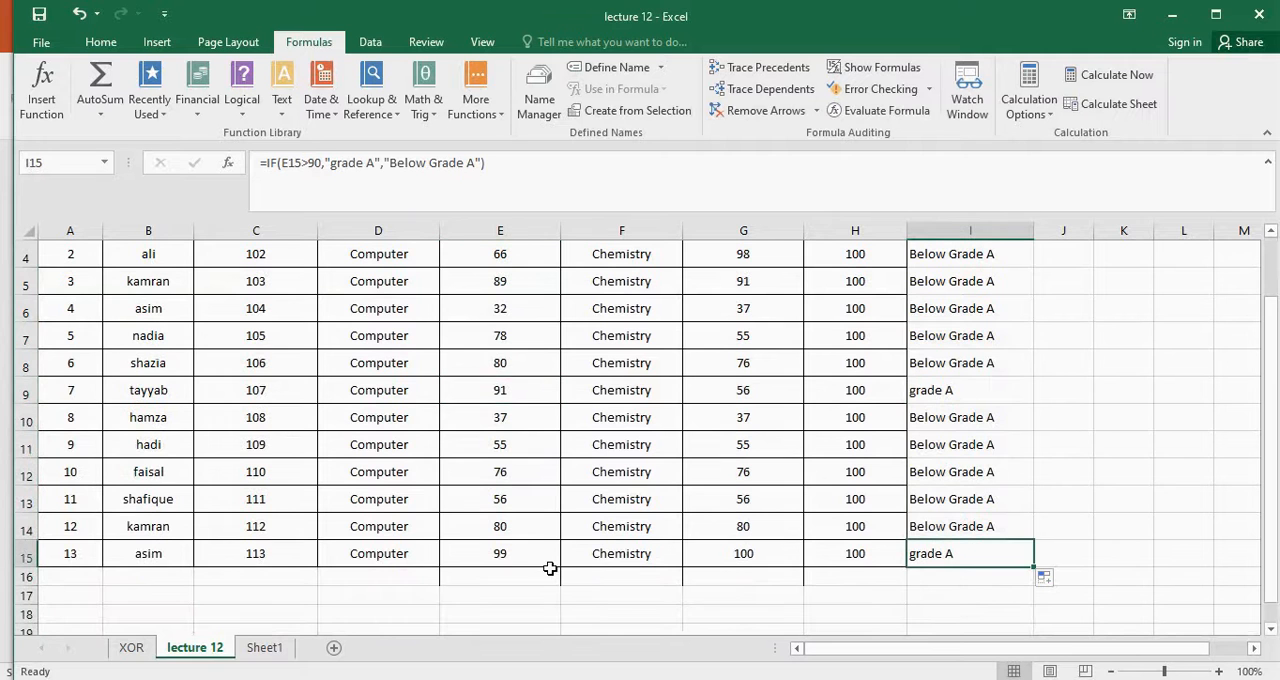
{"action": "scroll", "coordinate": [1080, 537], "scroll_direction": "up", "scroll_amount": 1}
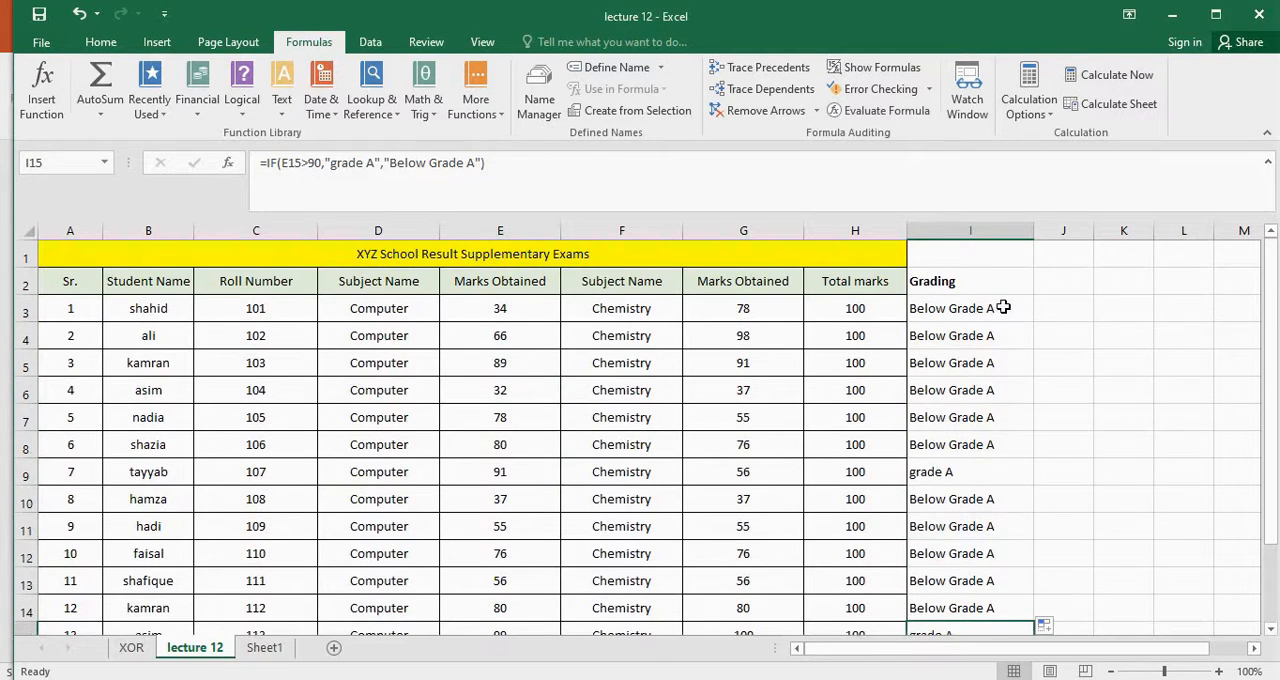
Compare the grading formula in I3 with the Computer and Chemistry marks in E3 and G3
{"action": "left_click", "coordinate": [1004, 308]}
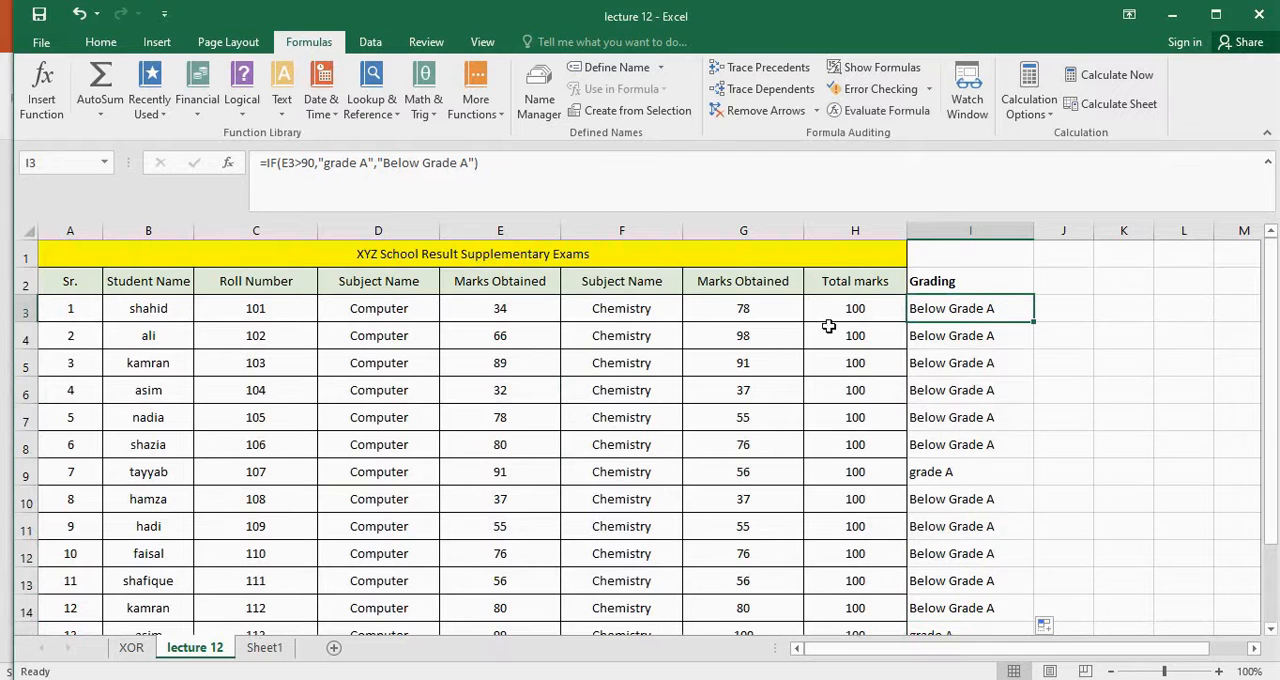
{"action": "left_click", "coordinate": [510, 313]}
{"action": "left_click", "coordinate": [777, 309]}
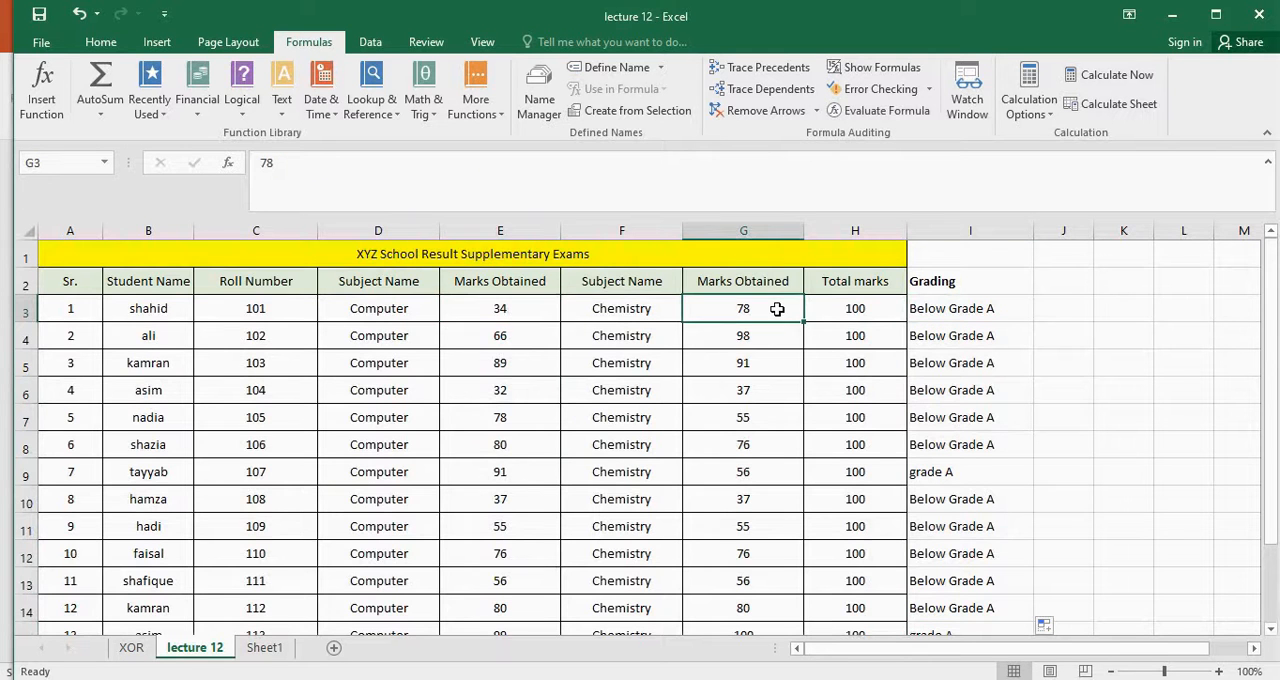
Erase the existing IF formula in cell I3 back to the equals sign
{"action": "left_click", "coordinate": [998, 311]}
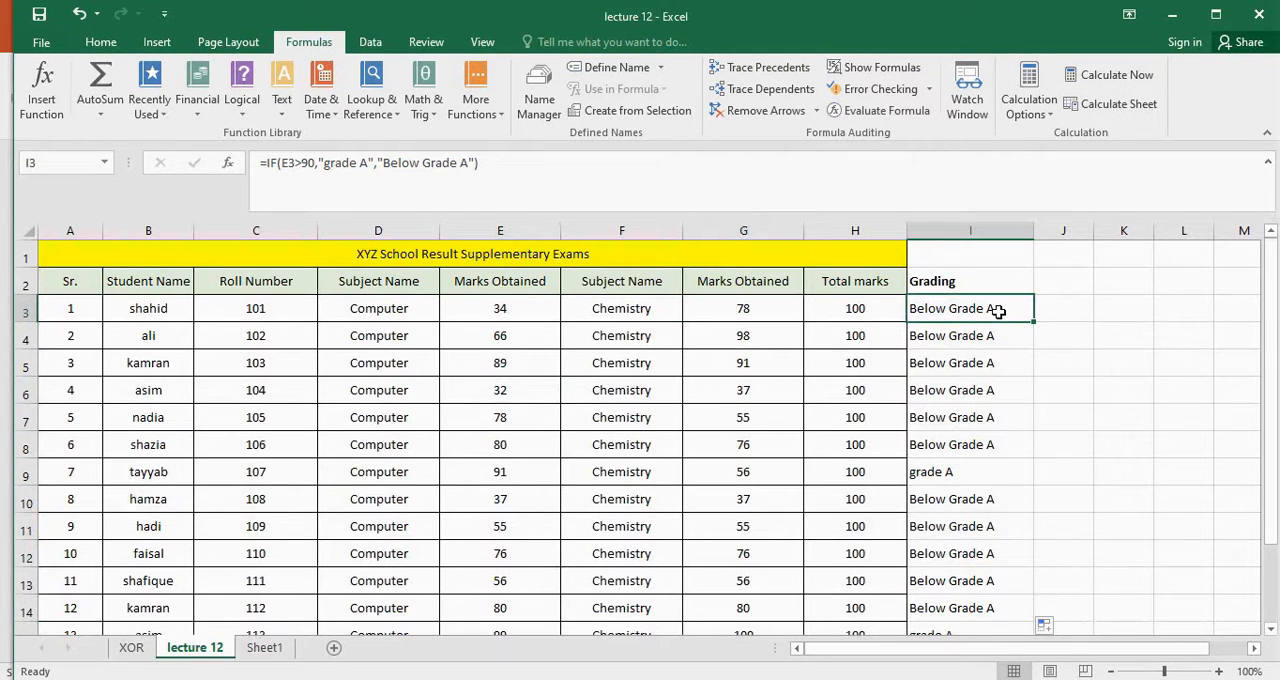
{"action": "left_click", "coordinate": [471, 163]}
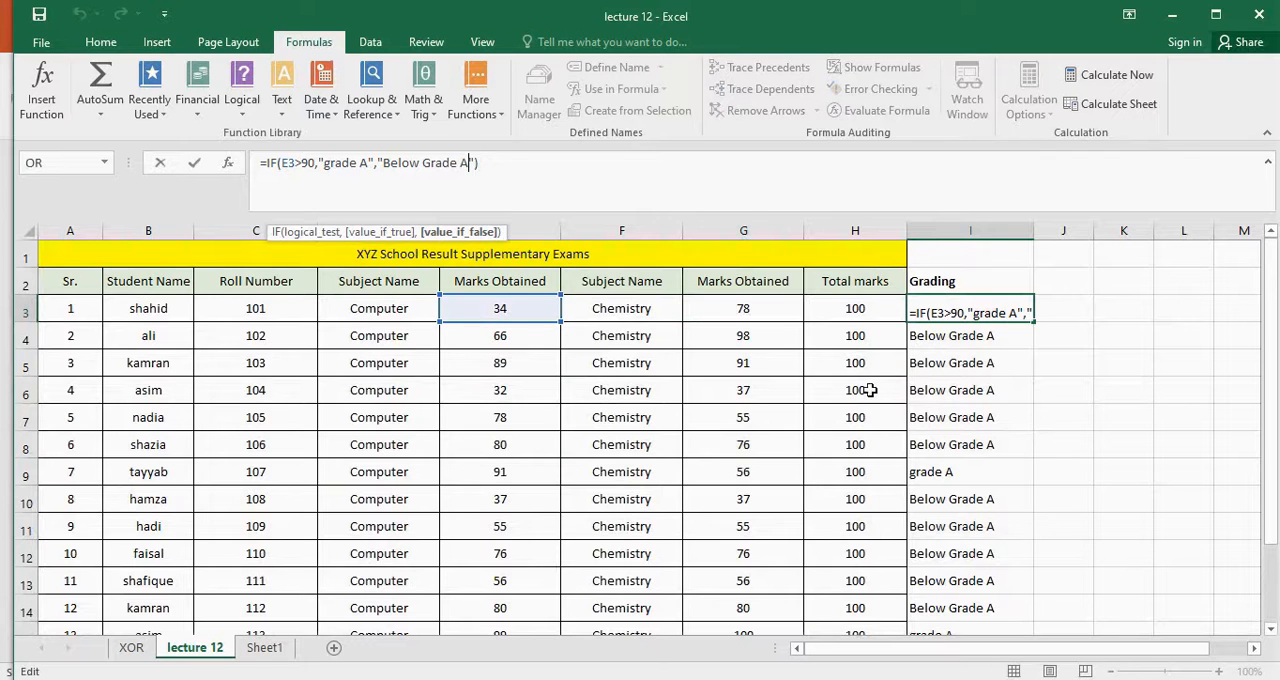
{"action": "key", "text": "Right"}
{"action": "key", "text": "Right"}
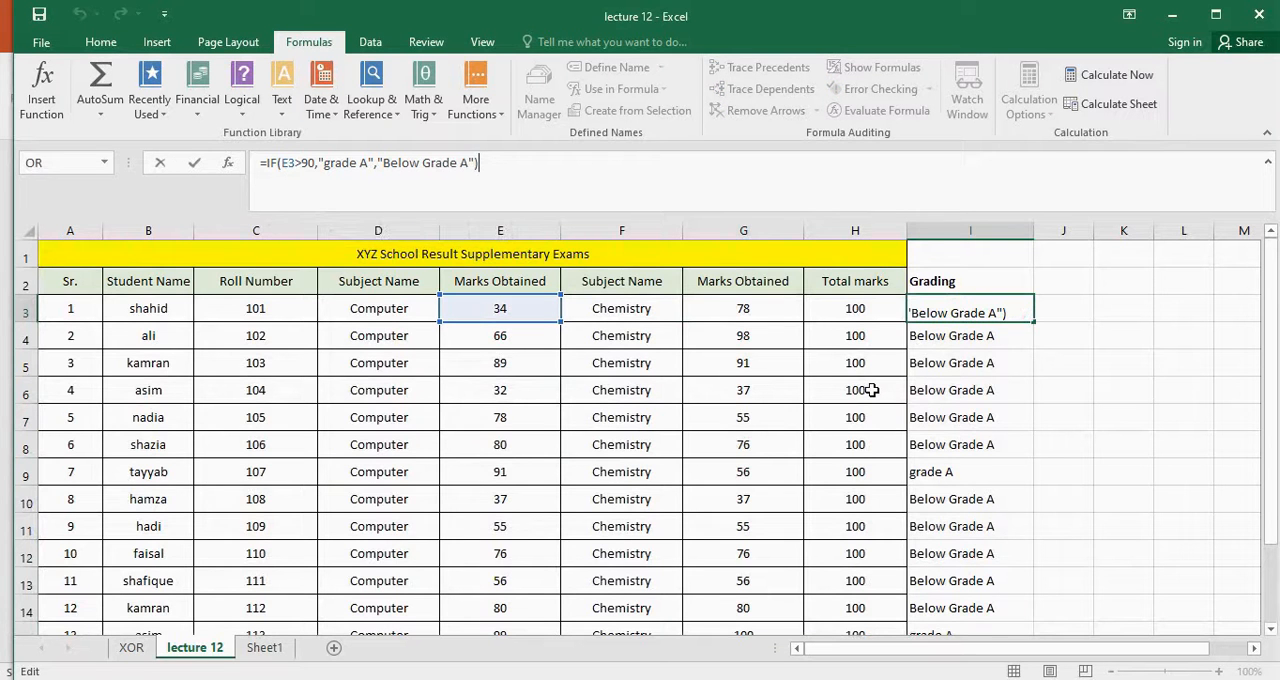
{"action": "key", "text": "BackSpace"}
{"action": "key", "text": "BackSpace"}
{"action": "key", "text": "BackSpace"}
{"action": "key", "text": "BackSpace"}
{"action": "key", "text": "BackSpace"}
{"action": "key", "text": "BackSpace"}
{"action": "key", "text": "BackSpace"}
{"action": "key", "text": "BackSpace"}
{"action": "key", "text": "BackSpace"}
{"action": "key", "text": "BackSpace"}
{"action": "key", "text": "BackSpace"}
{"action": "key", "text": "BackSpace"}
{"action": "key", "text": "BackSpace"}
{"action": "key", "text": "BackSpace"}
{"action": "key", "text": "BackSpace"}
{"action": "key", "text": "BackSpace"}
{"action": "key", "text": "BackSpace"}
{"action": "key", "text": "BackSpace"}
{"action": "key", "text": "BackSpace"}
{"action": "key", "text": "BackSpace"}
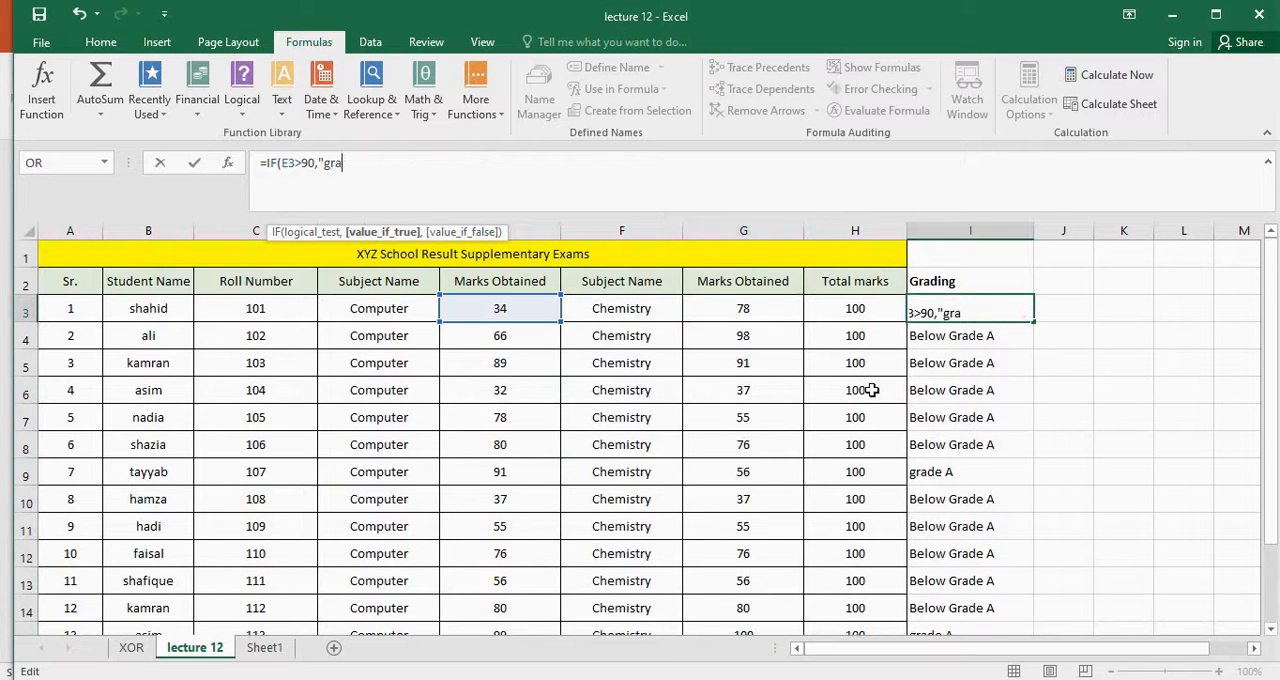
{"action": "key", "text": "BackSpace"}
{"action": "key", "text": "BackSpace"}
{"action": "key", "text": "BackSpace"}
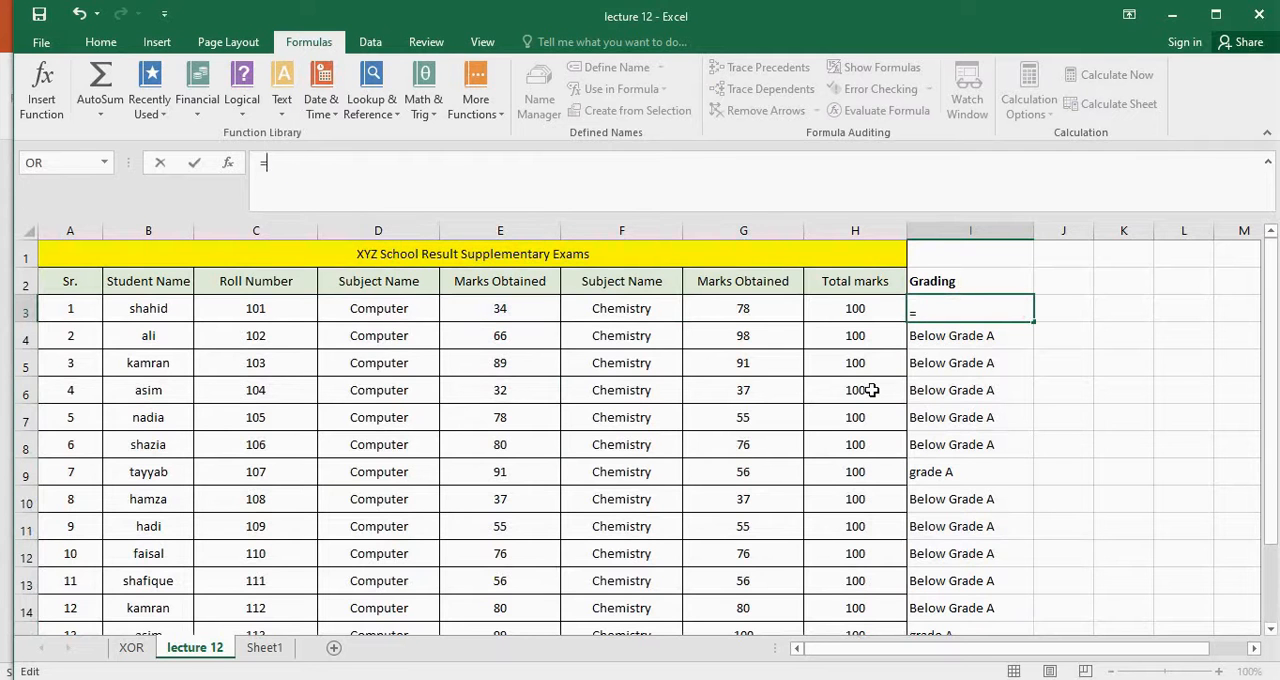
Insert a new IF function in cell I3 and enter E3>90 as its logical test
{"action": "type", "text": "if"}
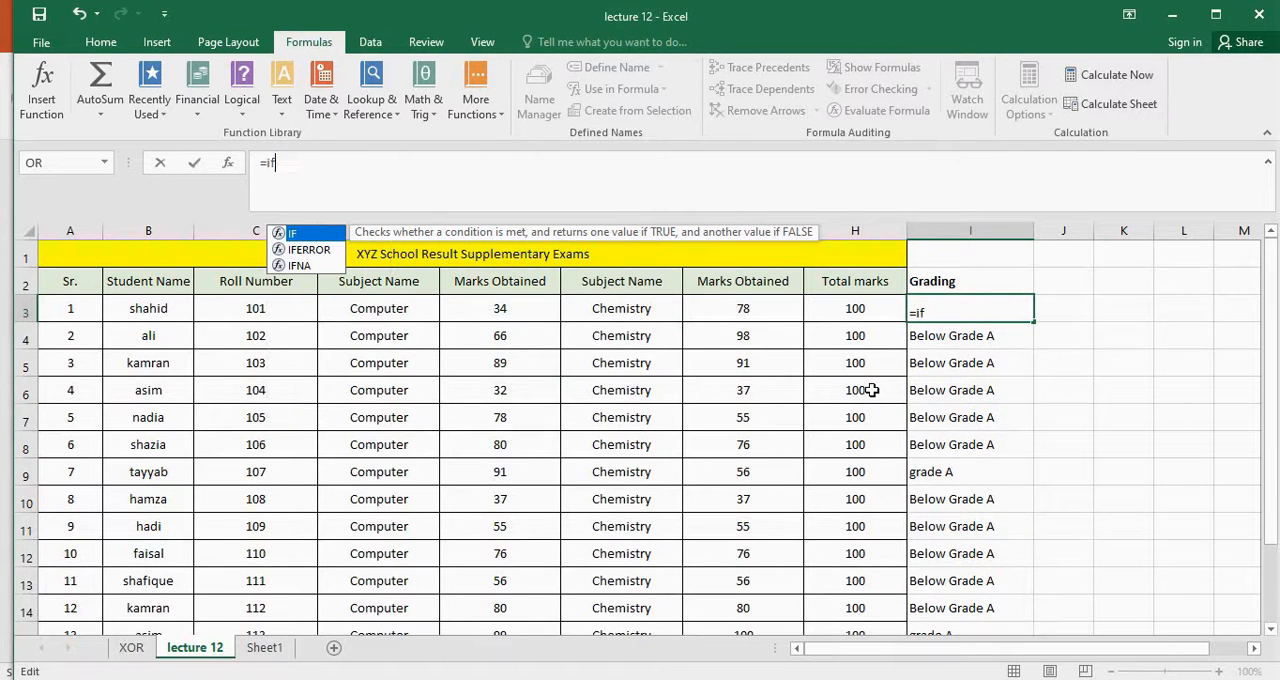
{"action": "double_click", "coordinate": [301, 236]}
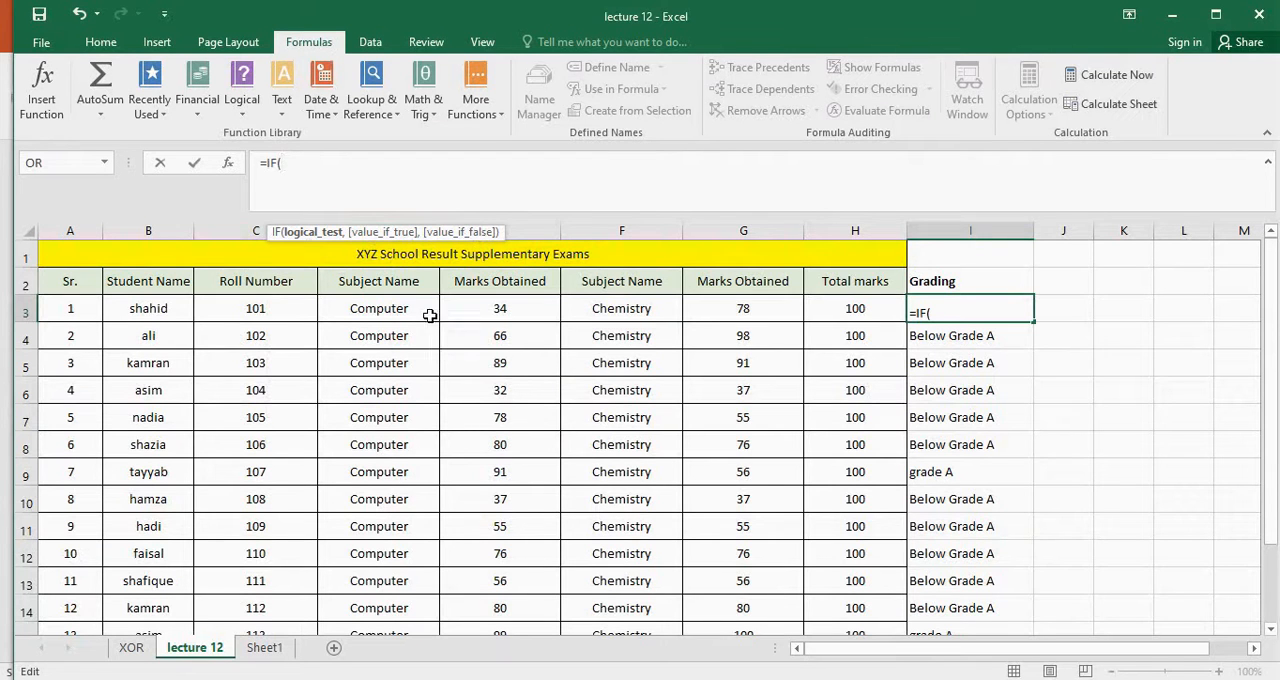
{"action": "left_click", "coordinate": [526, 312]}
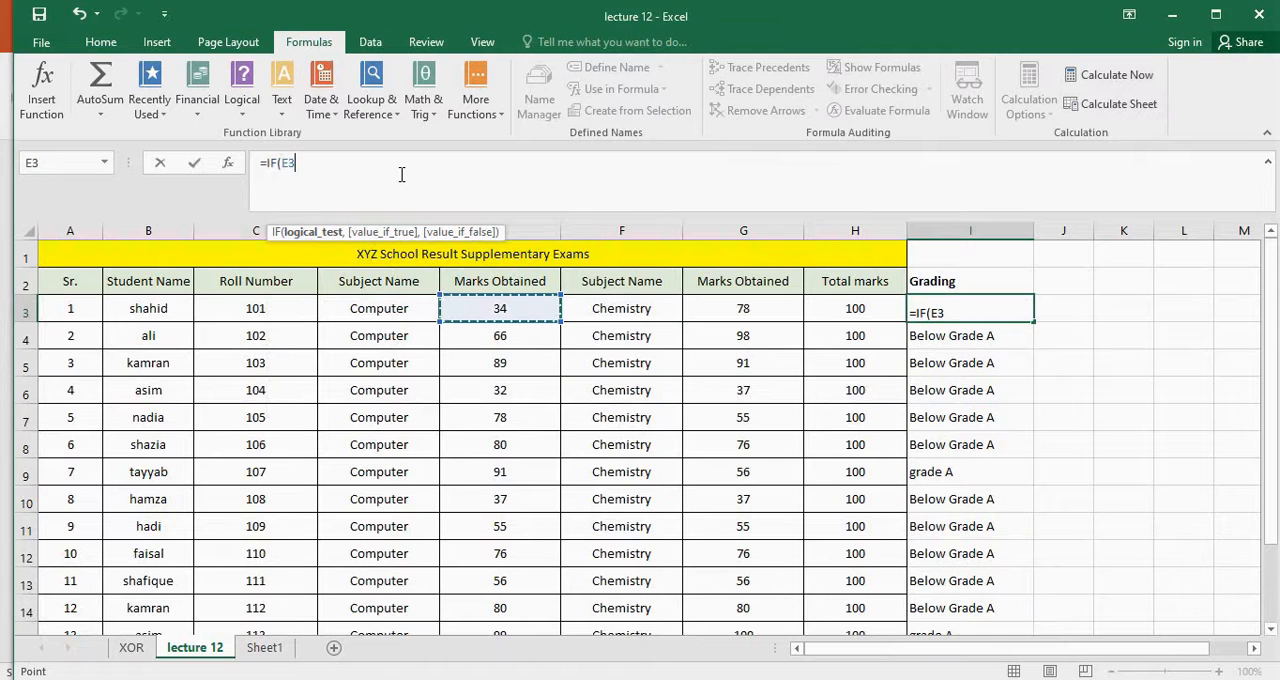
{"action": "type", "text": ">90,"}
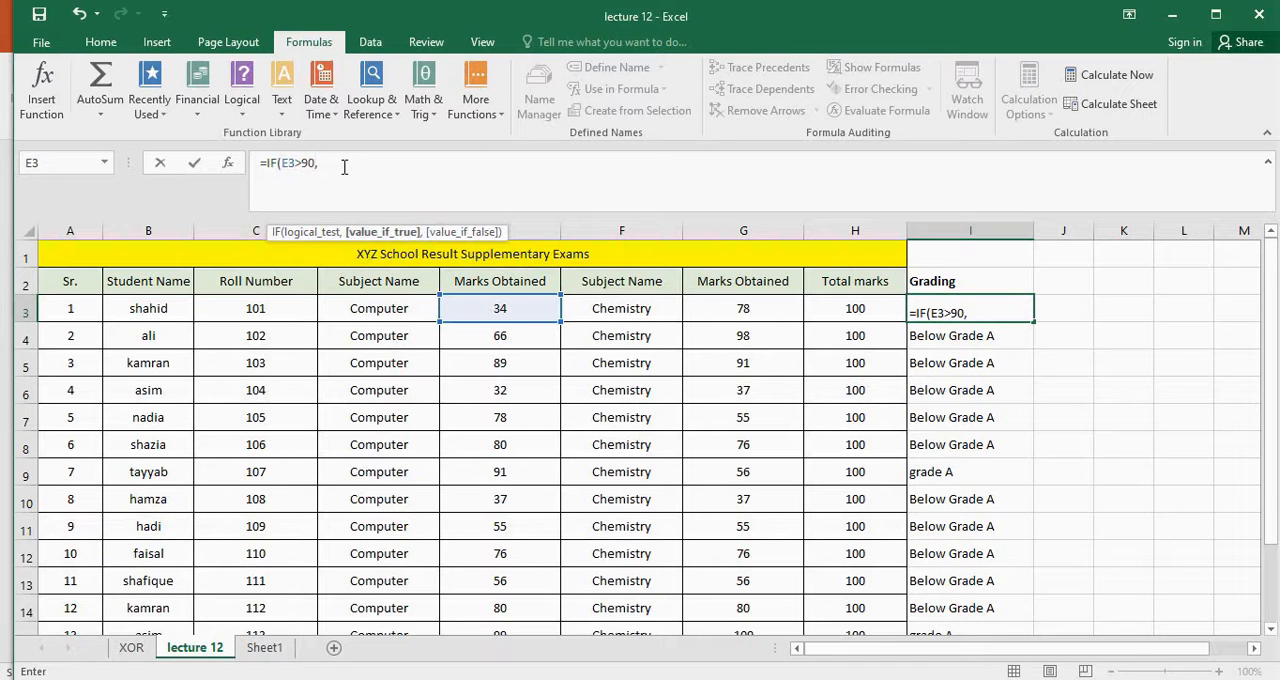
Enter "Grade A" as the value if true in the new IF formula in I3
{"action": "type", "text": "\"Grade A\""}
Insert an AND function ahead of E3>90 inside the IF formula's logical test in cell I3
{"action": "left_click", "coordinate": [282, 163]}
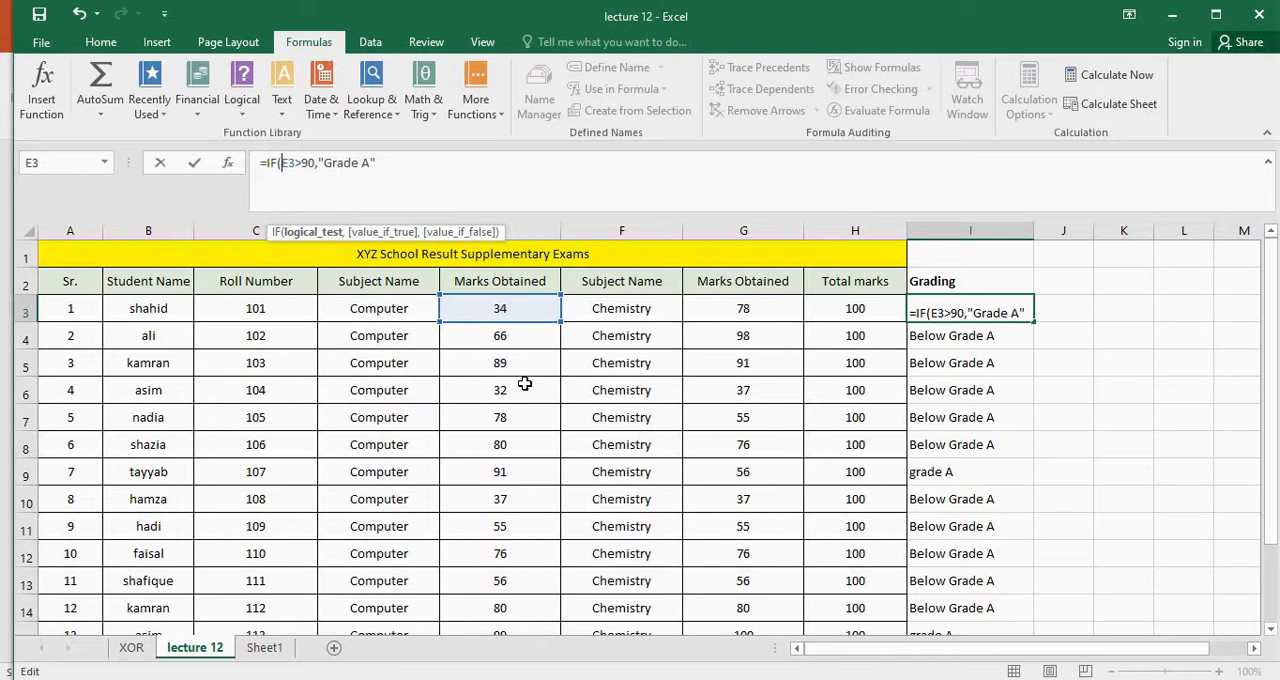
{"action": "type", "text": "And"}
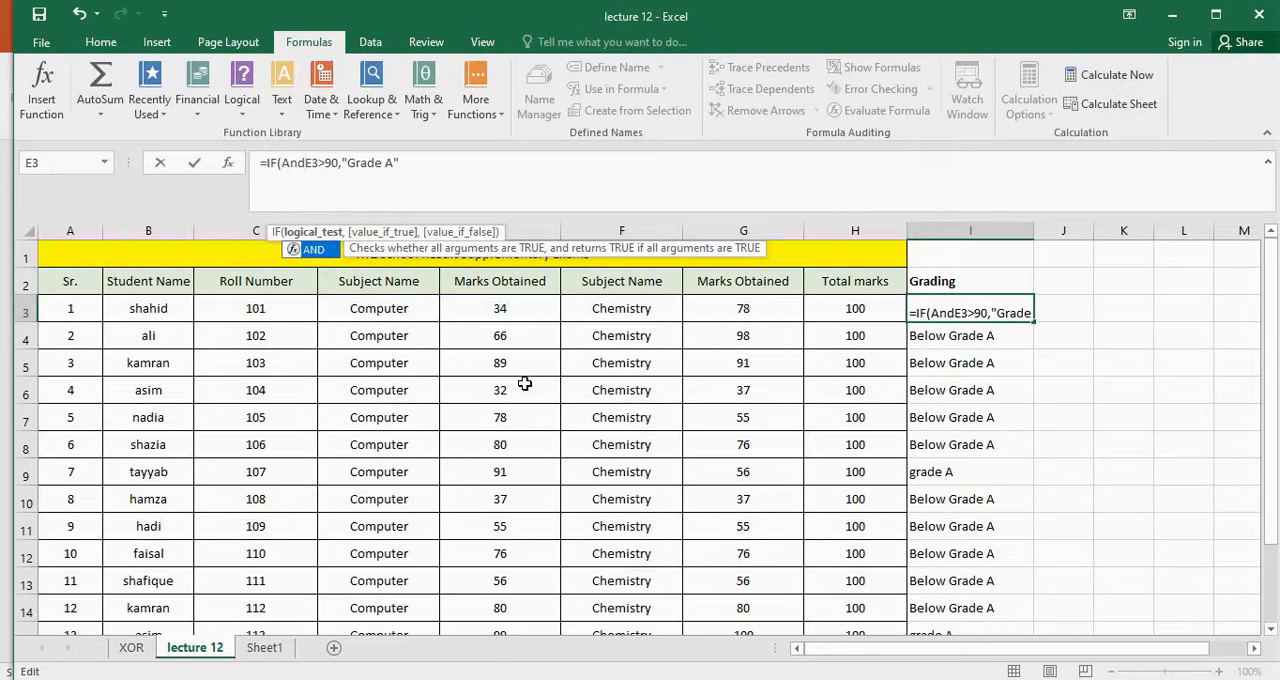
{"action": "type", "text": "*"}
{"action": "type", "text": "("}
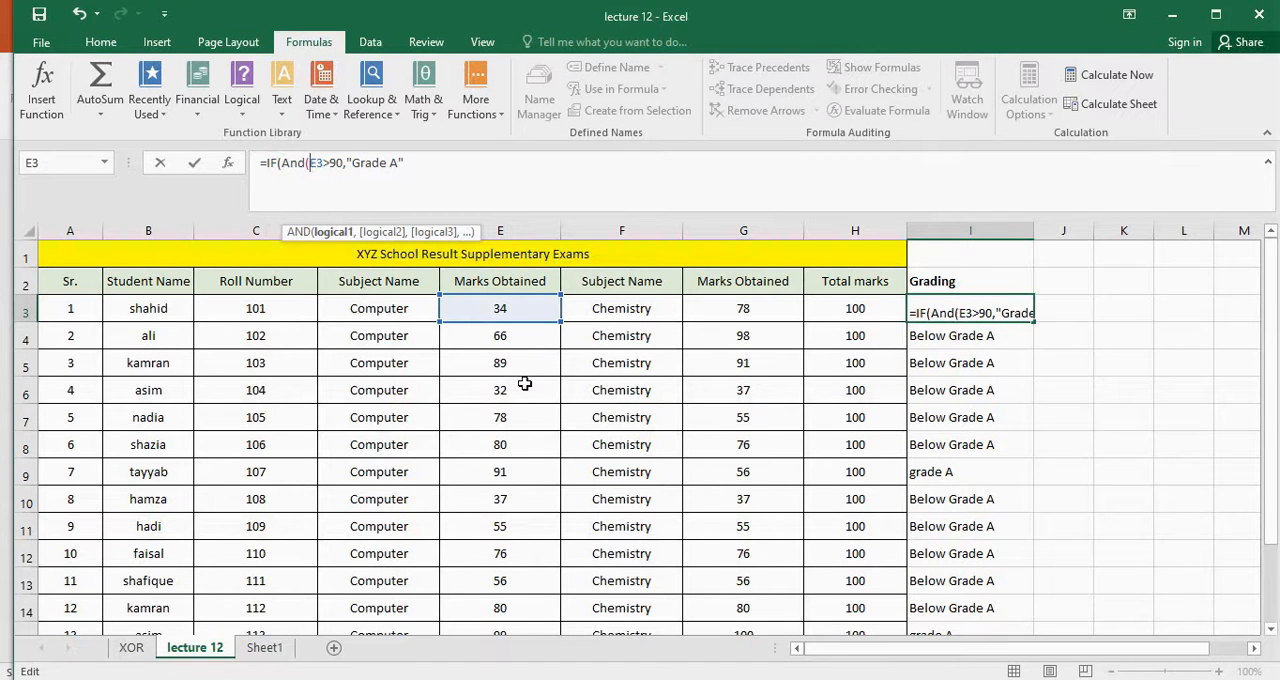
Add G3>90 as the second AND condition, close the AND function, and open the value-if-false text after "Grade A"
{"action": "key", "text": "Right"}
{"action": "key", "text": "Right"}
{"action": "key", "text": "Right"}
{"action": "key", "text": "Right"}
{"action": "key", "text": "Right"}
{"action": "key", "text": "Right"}
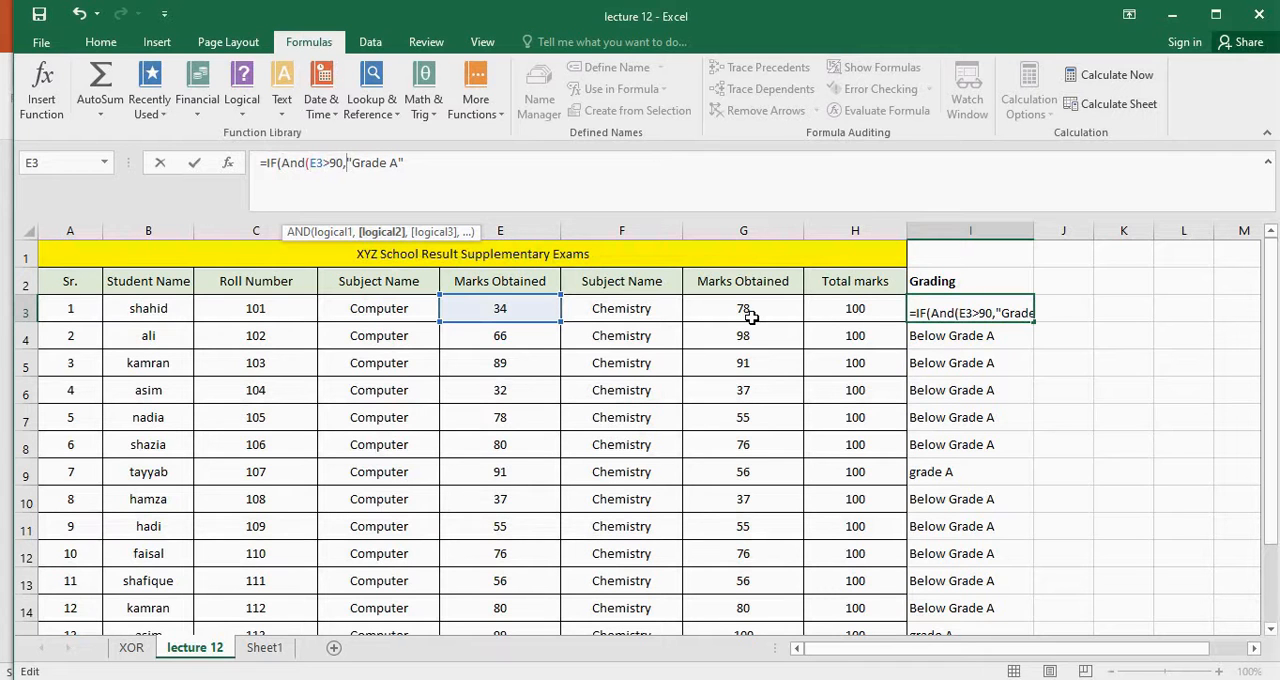
{"action": "type", "text": "G3"}
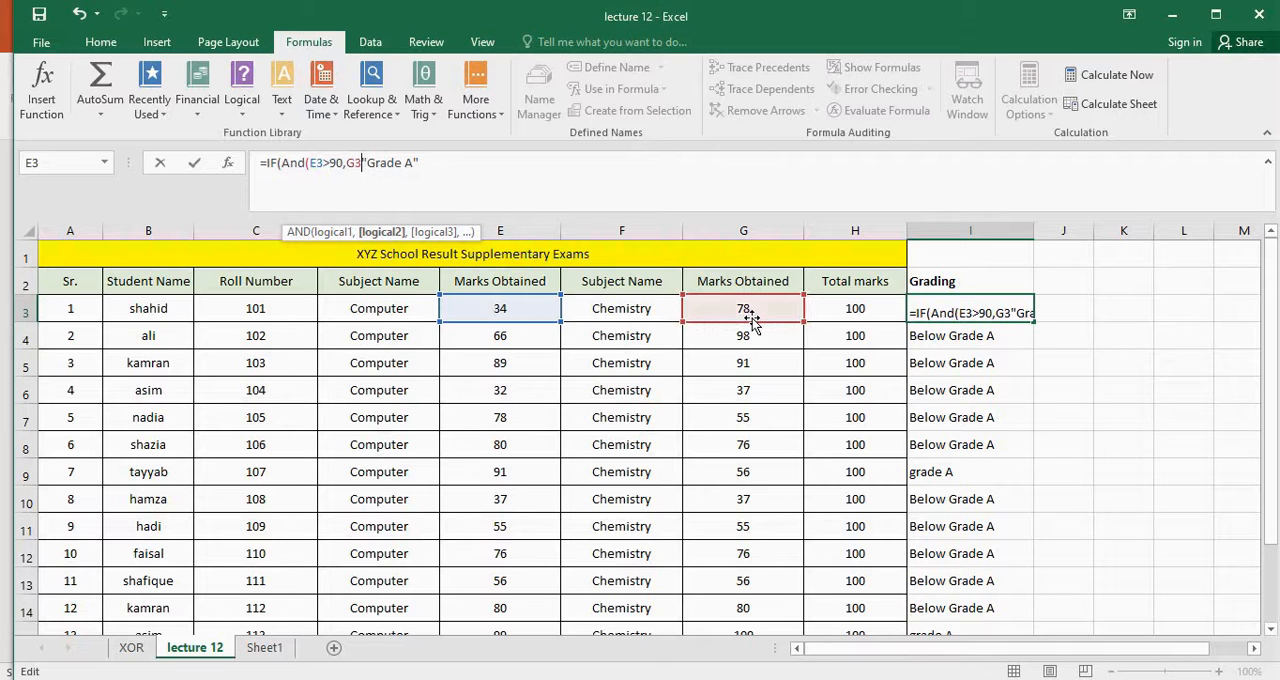
{"action": "type", "text": ">90"}
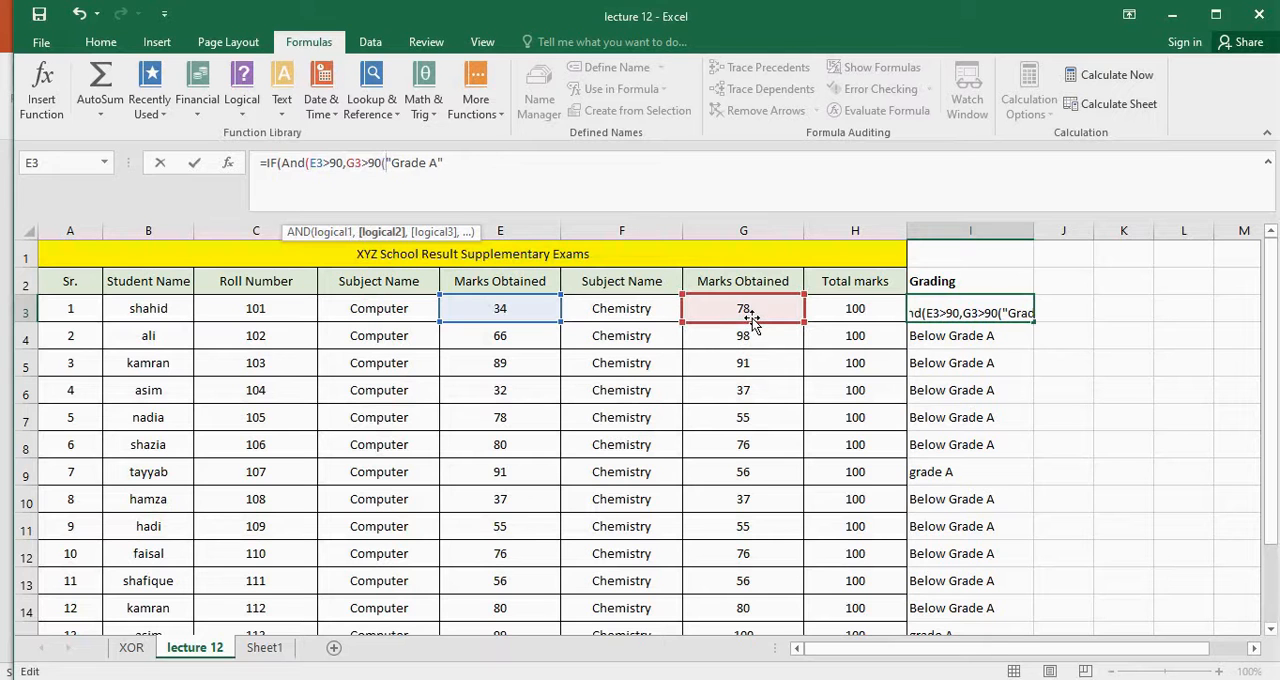
{"action": "type", "text": "),\"Grade A\""}
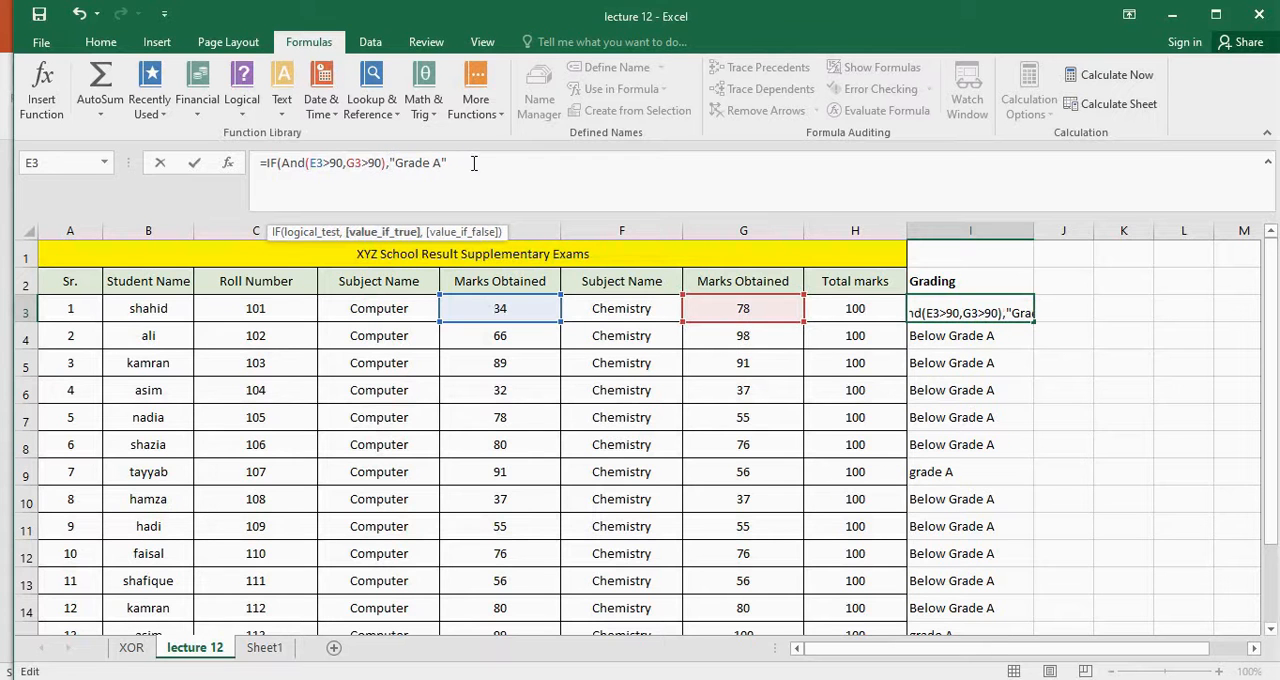
{"action": "type", "text": ","}
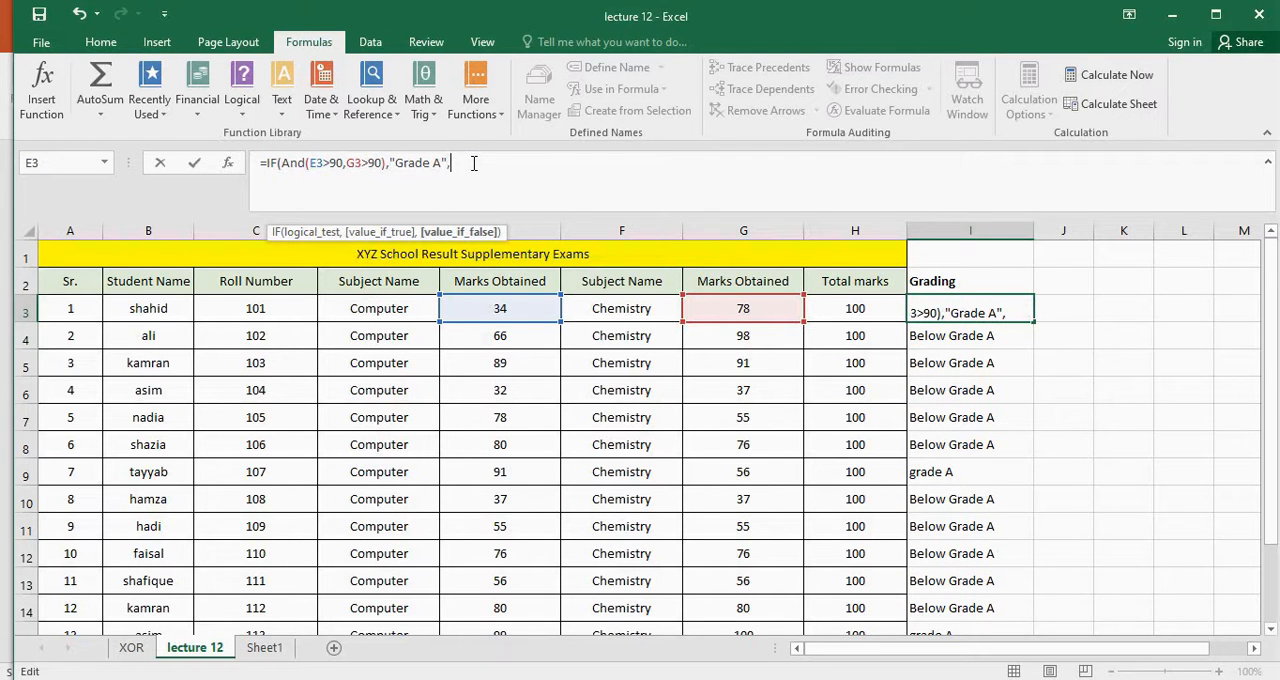
{"action": "type", "text": "\"Below"}
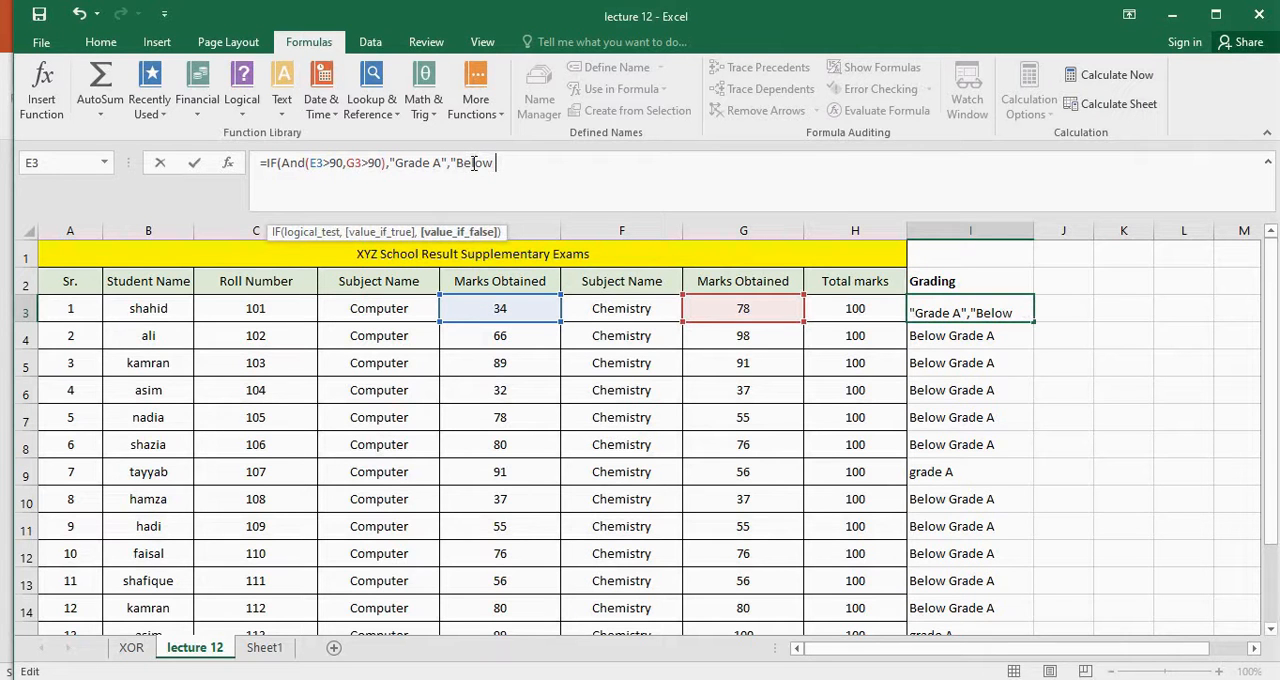
{"action": "type", "text": " Grade"}
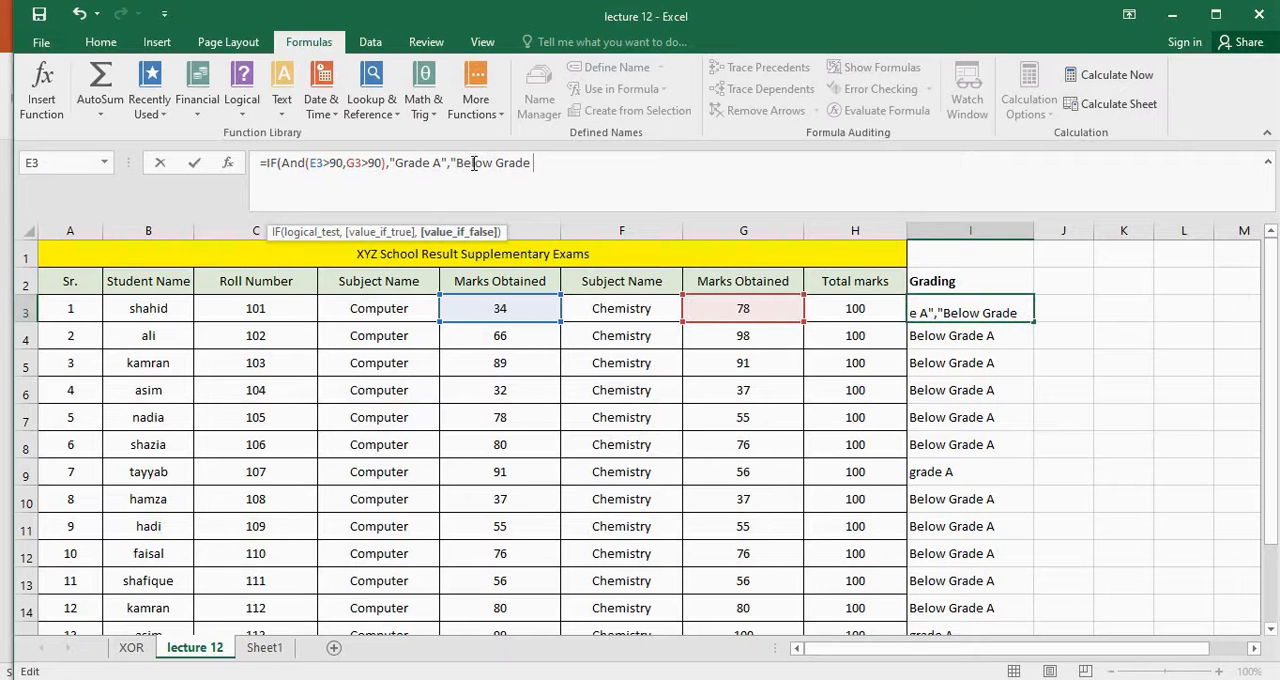
{"action": "key", "text": "BackSpace"}
{"action": "key", "text": "BackSpace"}
{"action": "key", "text": "BackSpace"}
{"action": "key", "text": "BackSpace"}
{"action": "key", "text": "BackSpace"}
{"action": "key", "text": "BackSpace"}
{"action": "key", "text": "BackSpace"}
{"action": "key", "text": "BackSpace"}
{"action": "key", "text": "BackSpace"}
{"action": "key", "text": "BackSpace"}
{"action": "key", "text": "BackSpace"}
{"action": "key", "text": "BackSpace"}
{"action": "type", "text": "ot"}
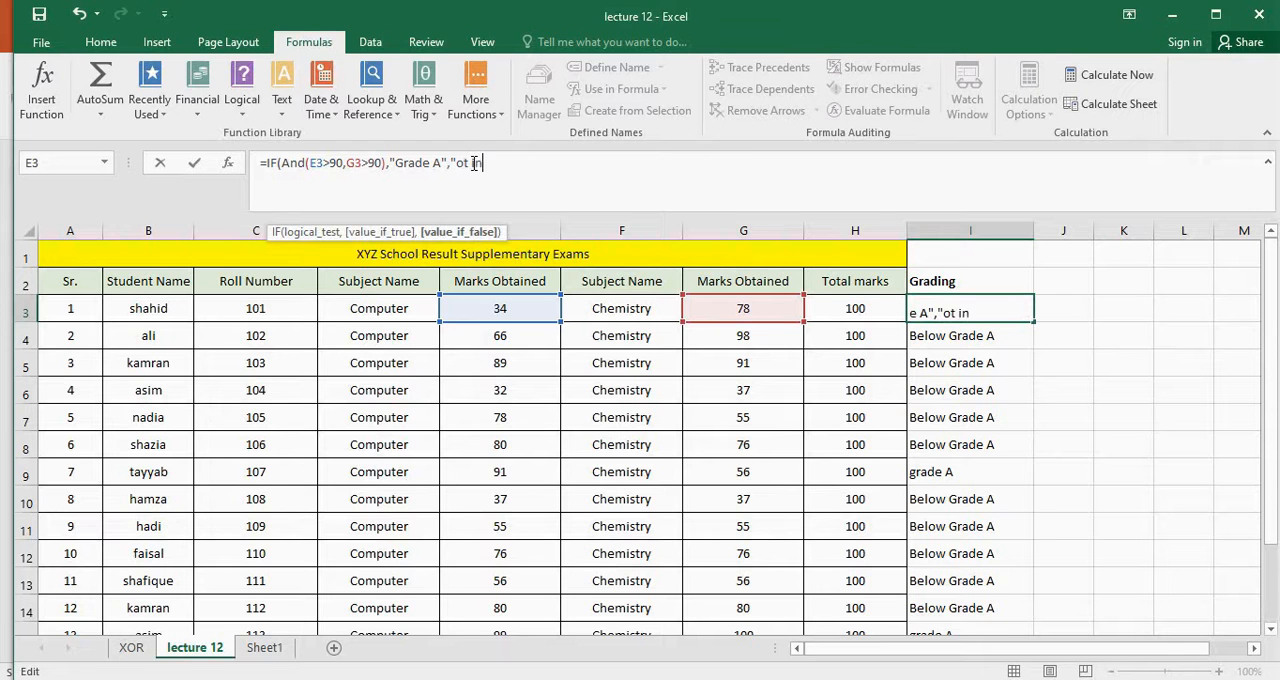
{"action": "key", "text": "BackSpace"}
{"action": "key", "text": "BackSpace"}
Enter "Not in Grade A" as the value if false and complete the combined IF and AND formula in I3
{"action": "type", "text": "Not in Grade "}
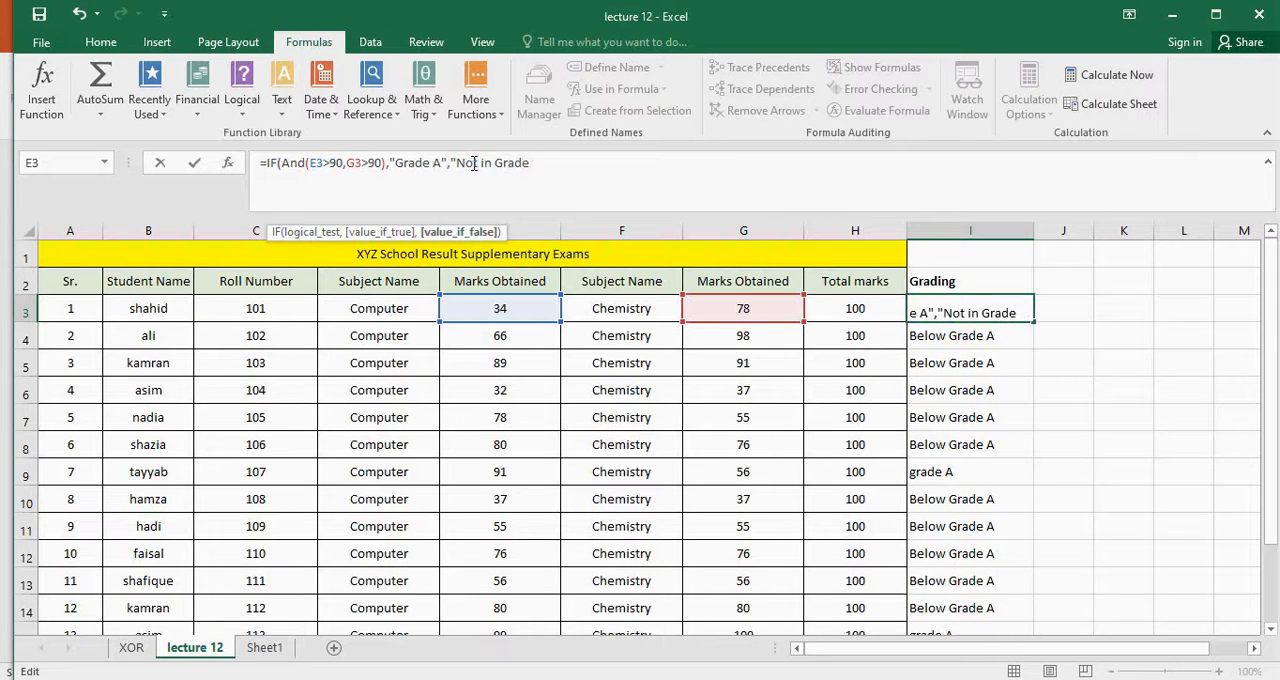
{"action": "type", "text": "A\")"}
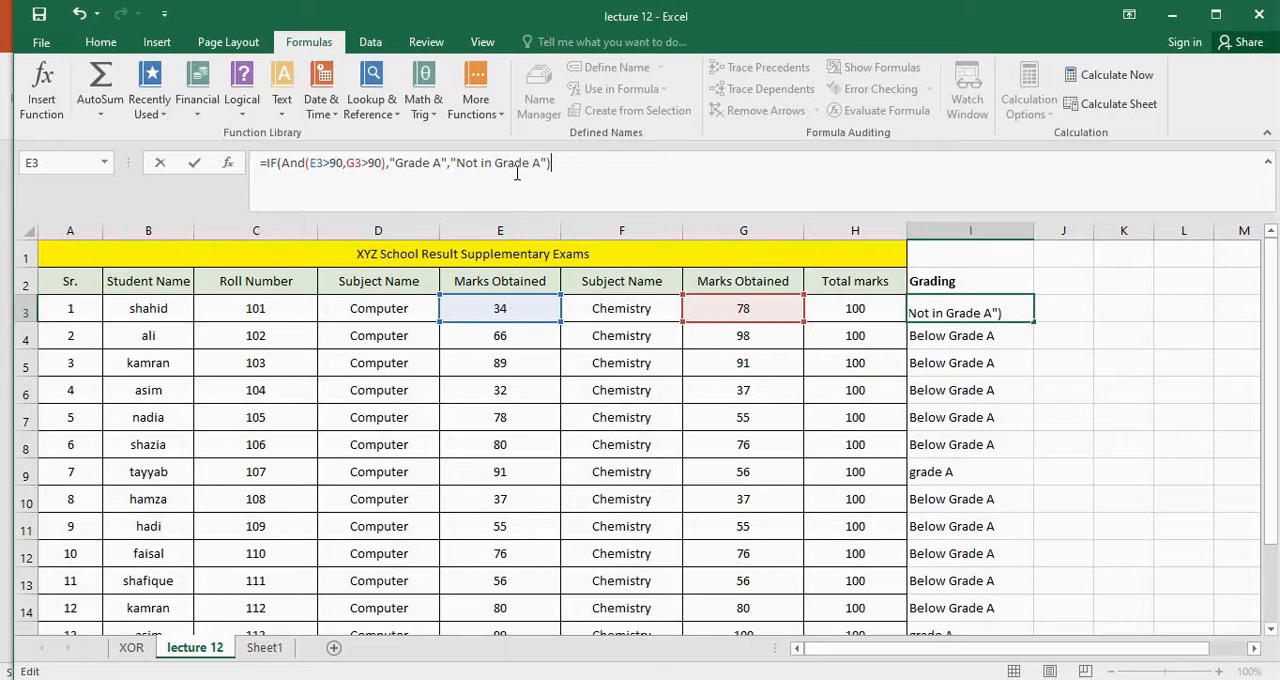
{"action": "left_click", "coordinate": [445, 162]}
{"action": "type", "text": "\""}
{"action": "key", "text": "Return"}
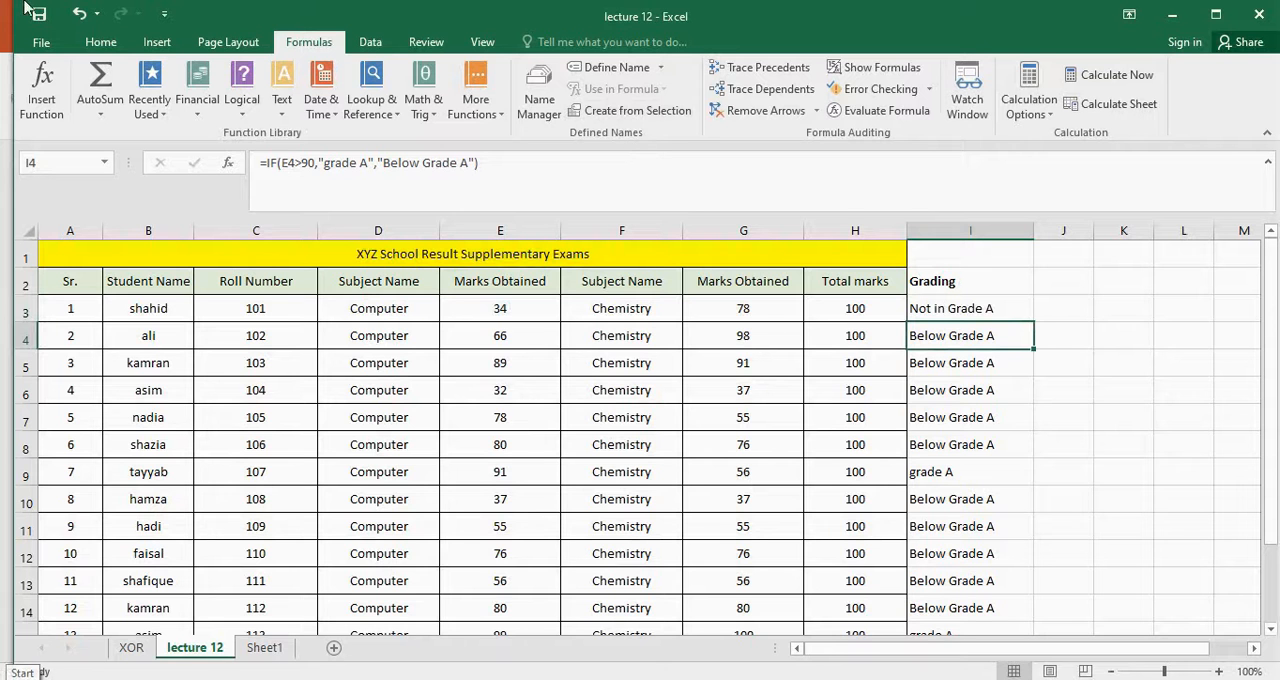
Copy the IF and AND formula from I3 down the Grading column to I15
{"action": "left_click", "coordinate": [1000, 312]}
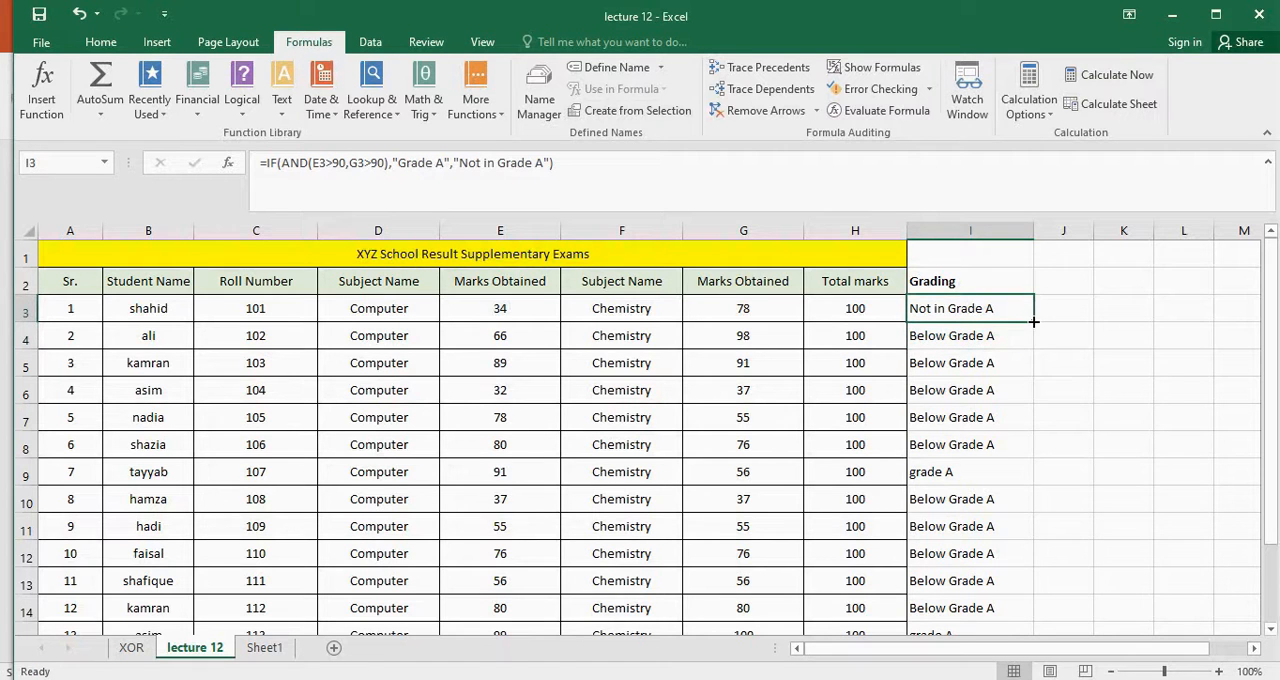
{"action": "left_click_drag", "start_coordinate": [1033, 321], "coordinate": [1006, 594]}
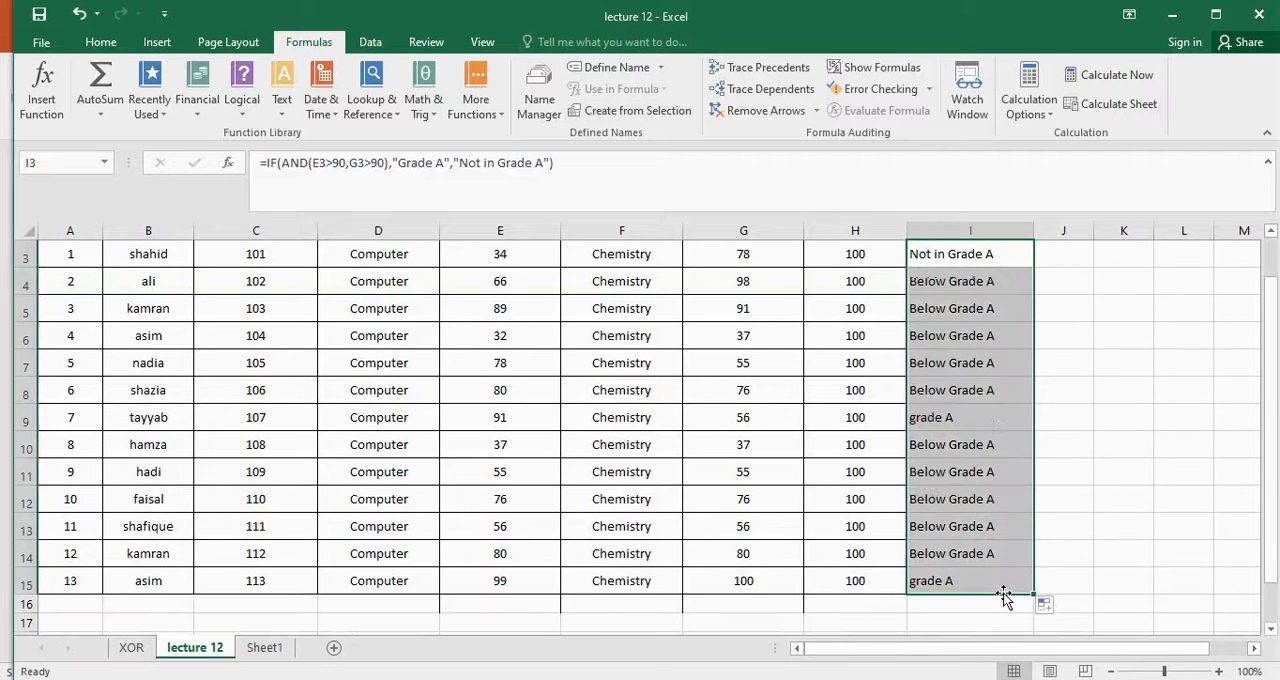
{"action": "scroll", "coordinate": [1074, 486], "scroll_direction": "up", "scroll_amount": 1}
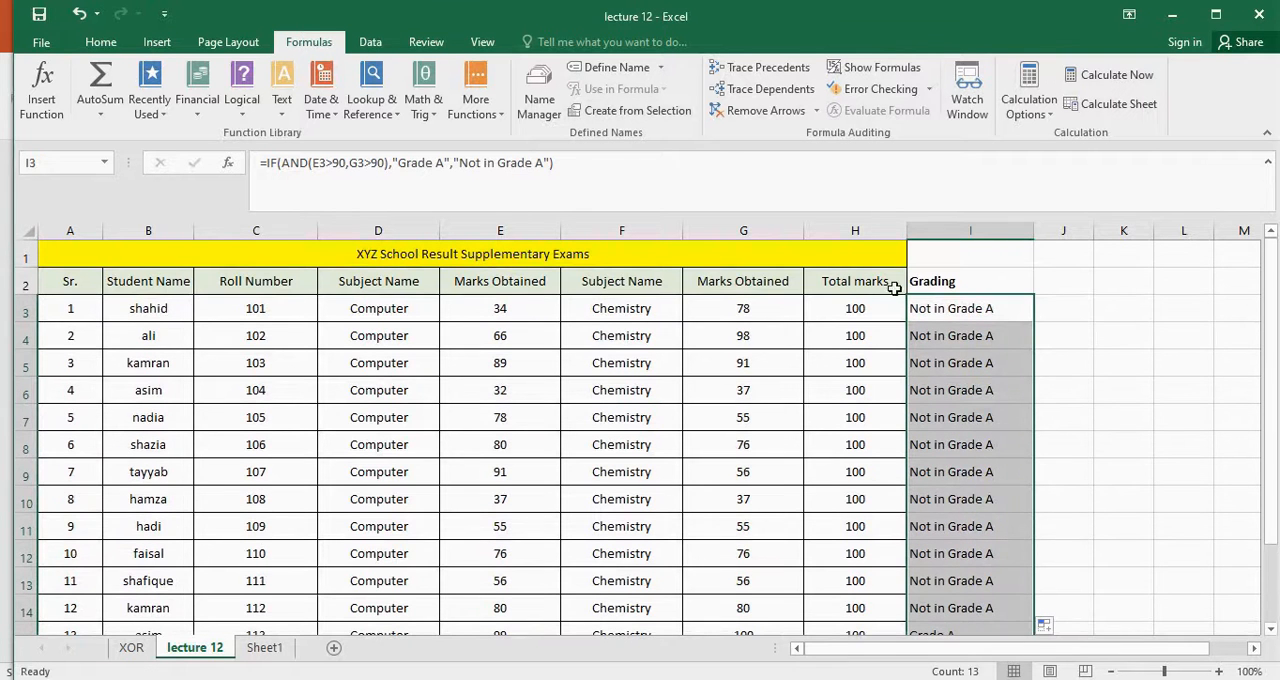
{"action": "left_click", "coordinate": [1100, 362]}
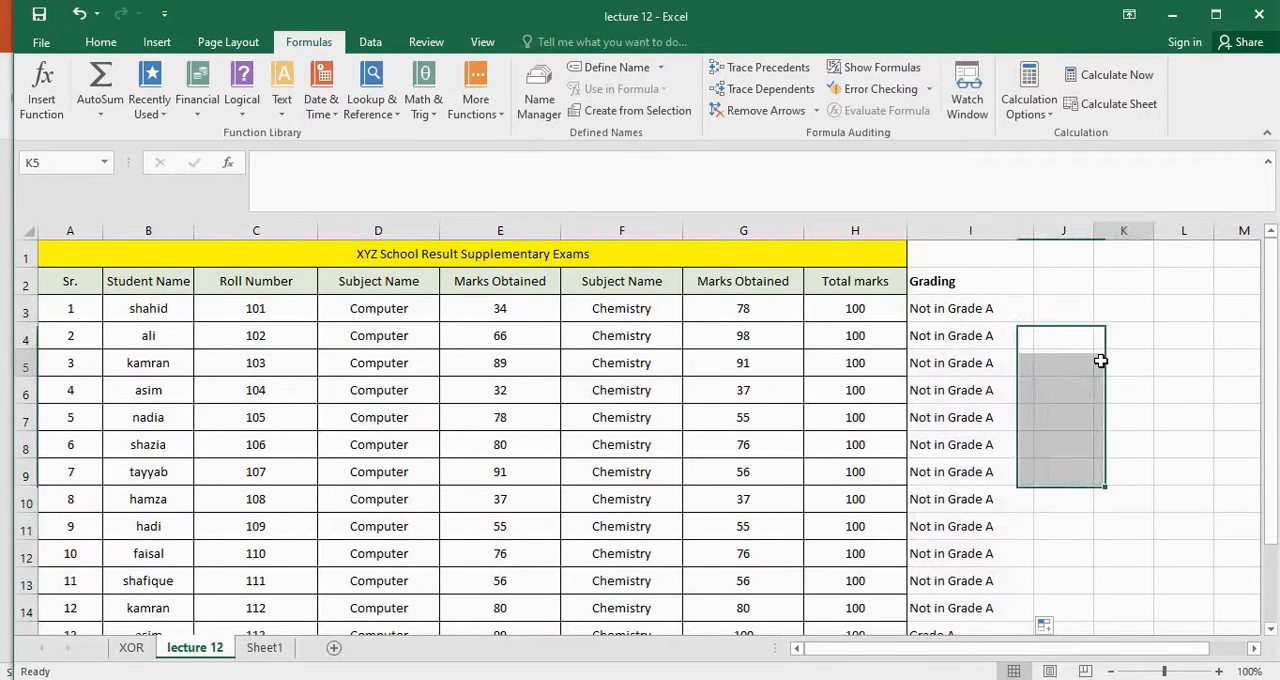
Compare the Chemistry mark in G5 and the Computer mark in E5 with the grading formula in I5
{"action": "left_click", "coordinate": [749, 362]}
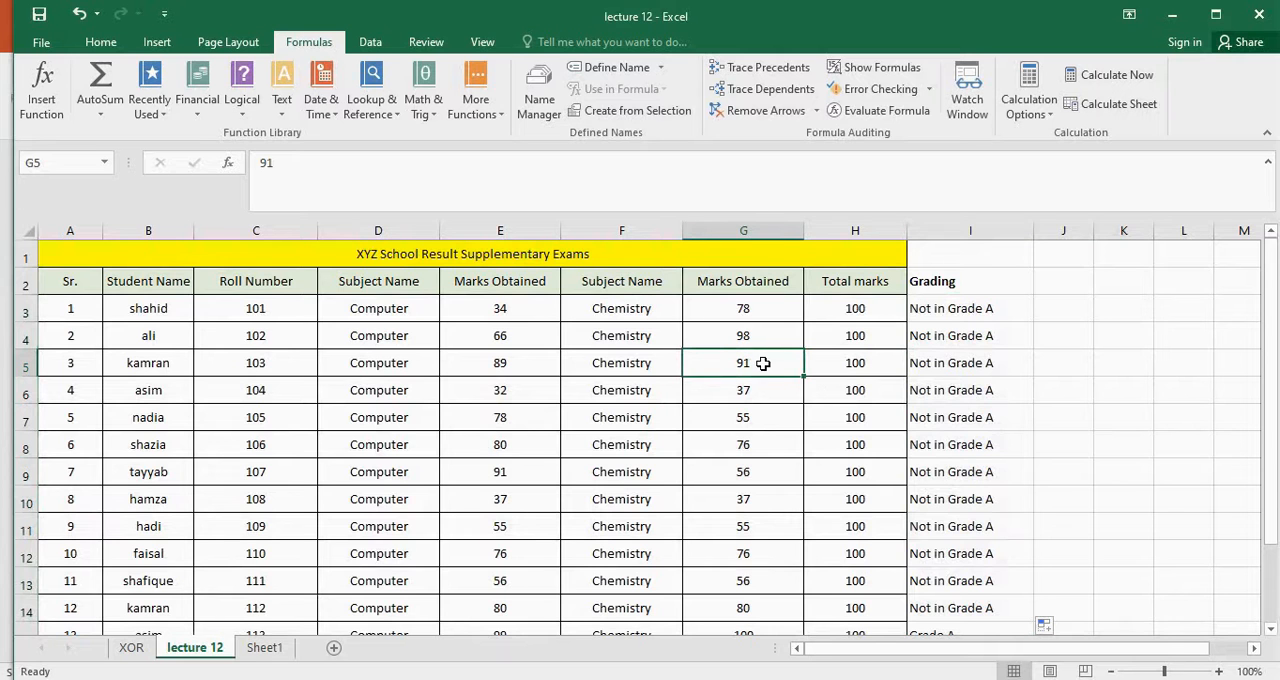
{"action": "left_click", "coordinate": [528, 369]}
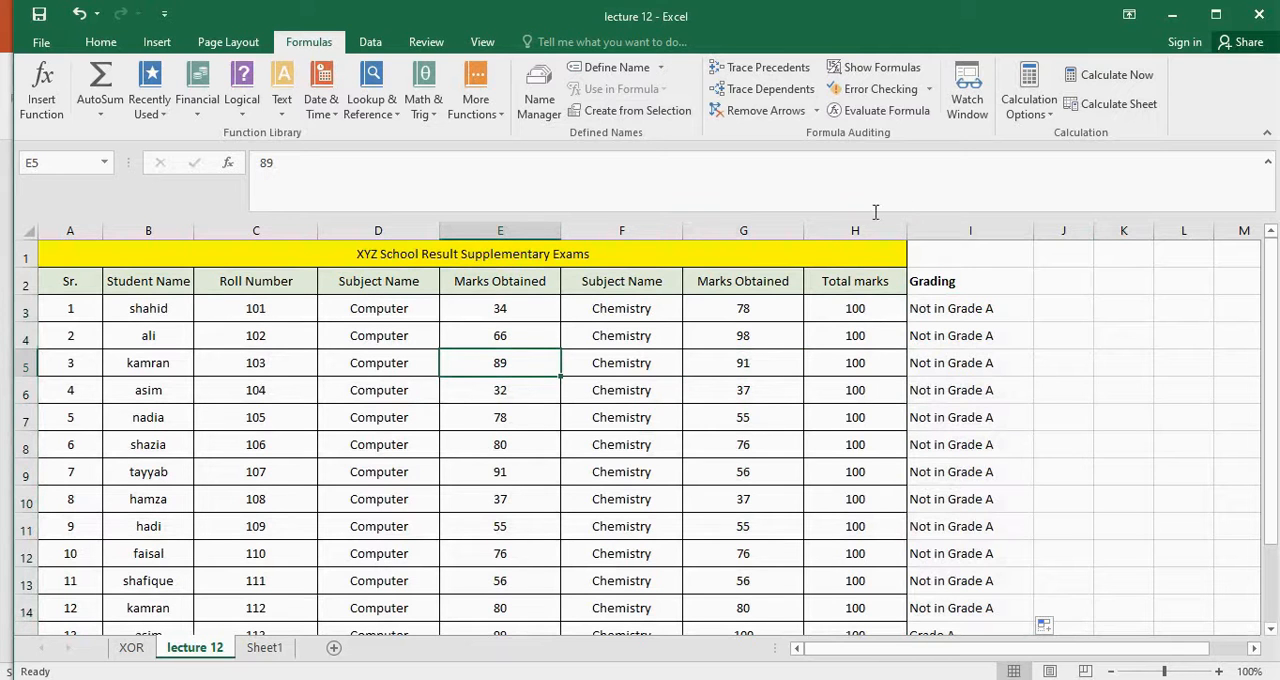
{"action": "left_click", "coordinate": [992, 366]}
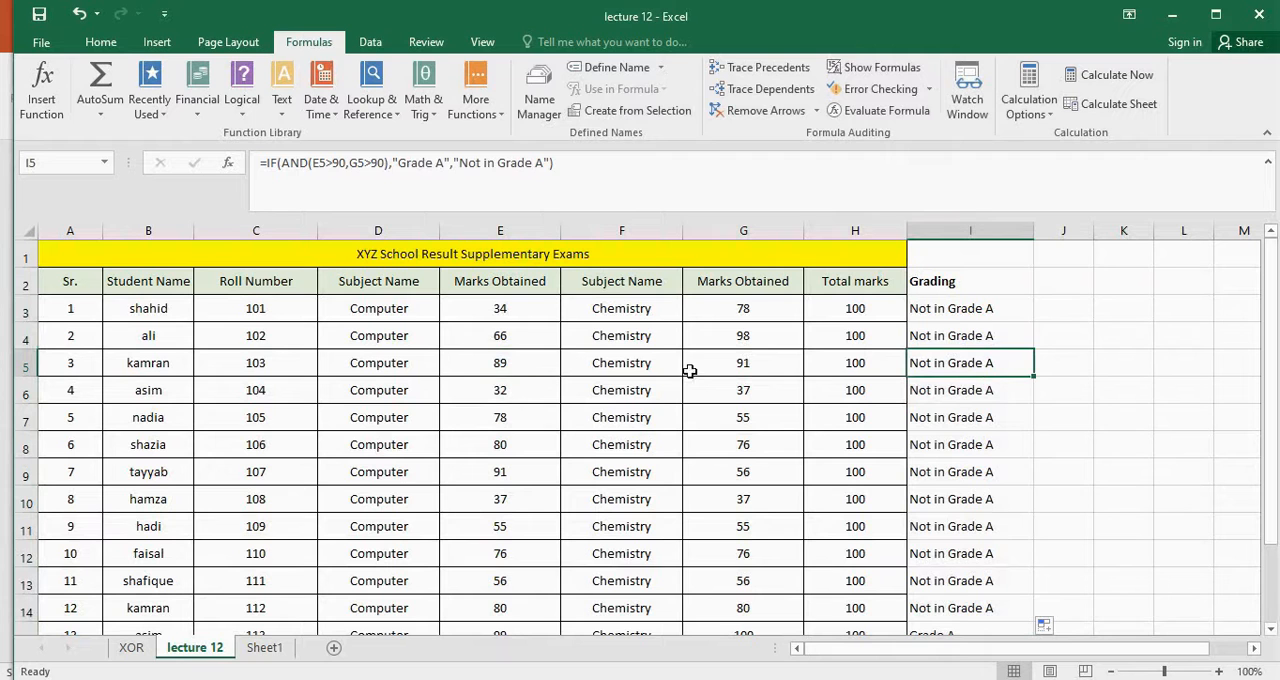
Set the Computer mark in E5 to 92 and check the grading formulas in I6 and I3
{"action": "left_click", "coordinate": [526, 367]}
{"action": "type", "text": "92"}
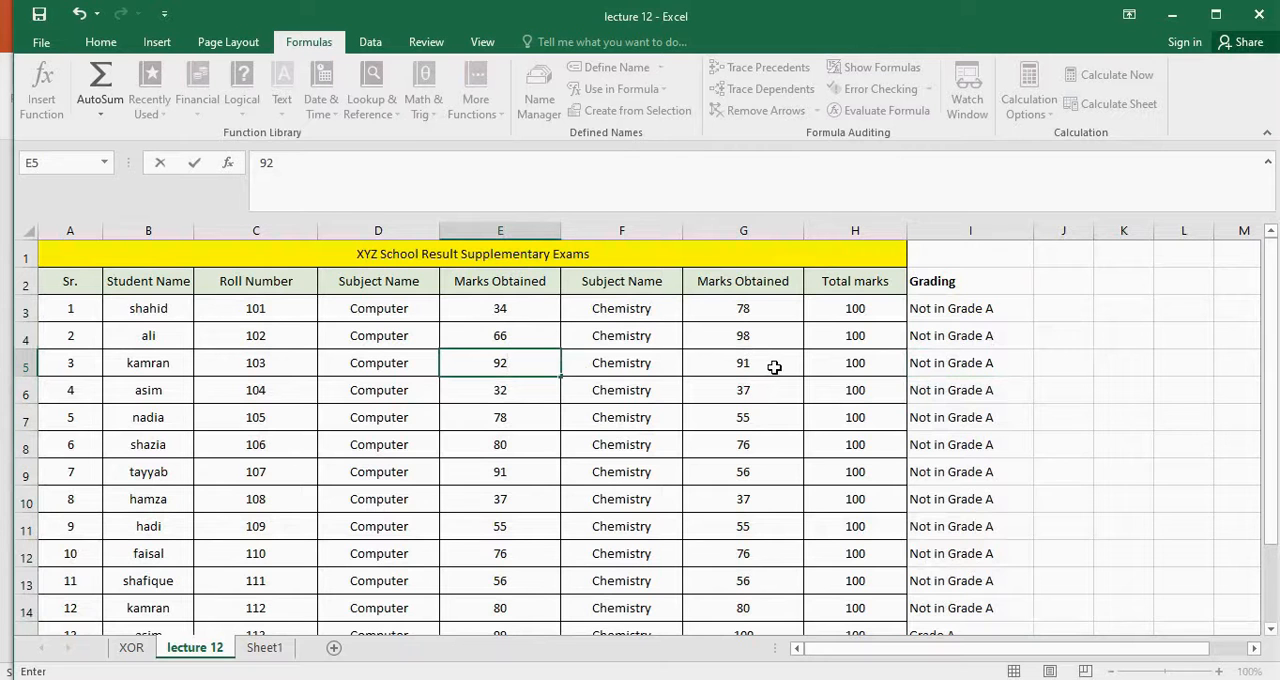
{"action": "left_click", "coordinate": [605, 365]}
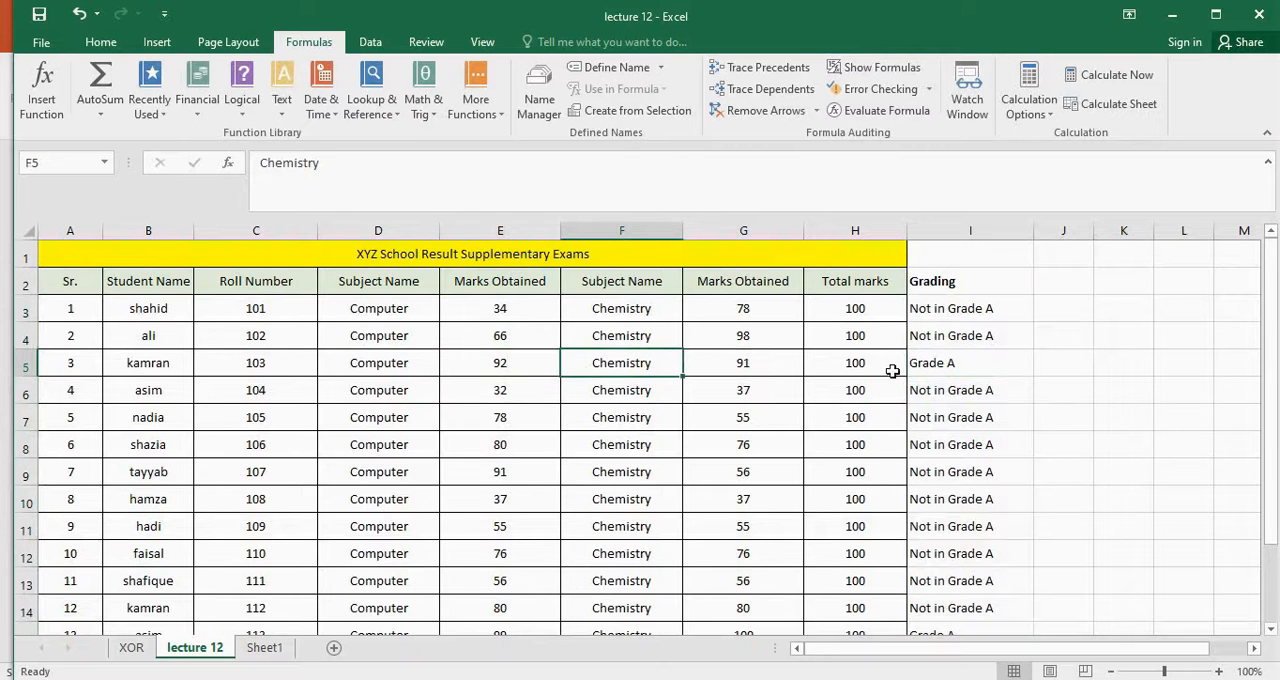
{"action": "left_click", "coordinate": [973, 390]}
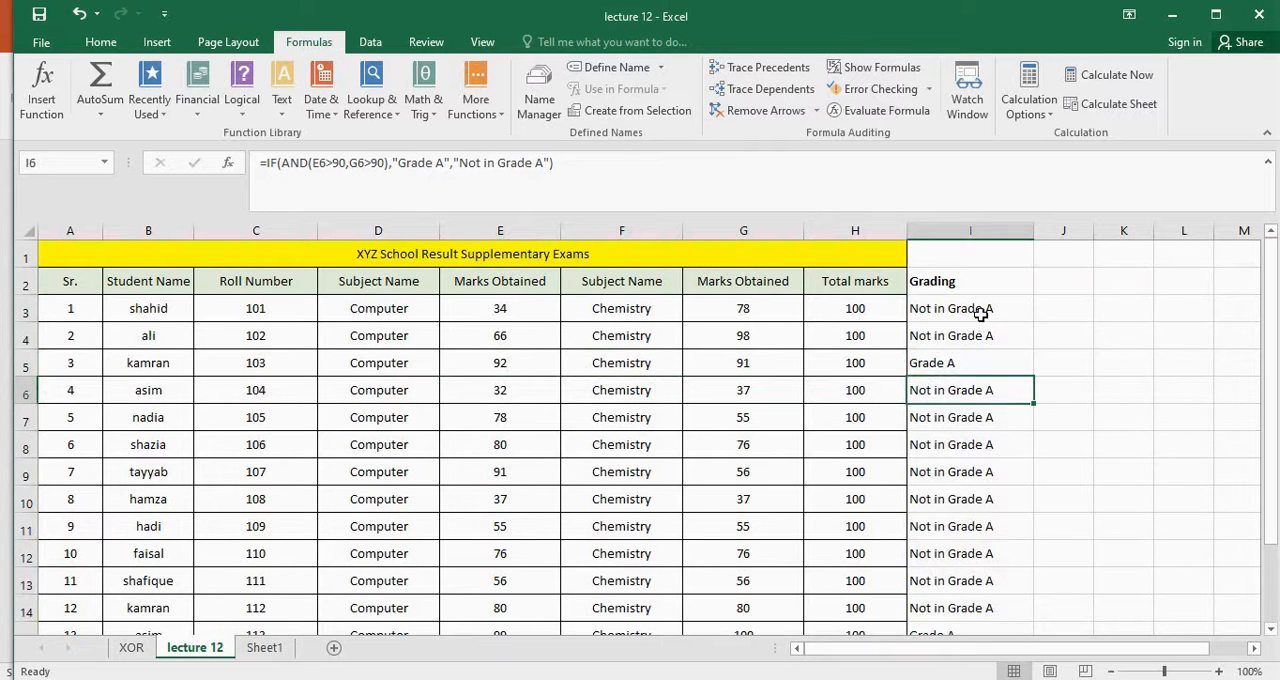
{"action": "left_click", "coordinate": [981, 313]}
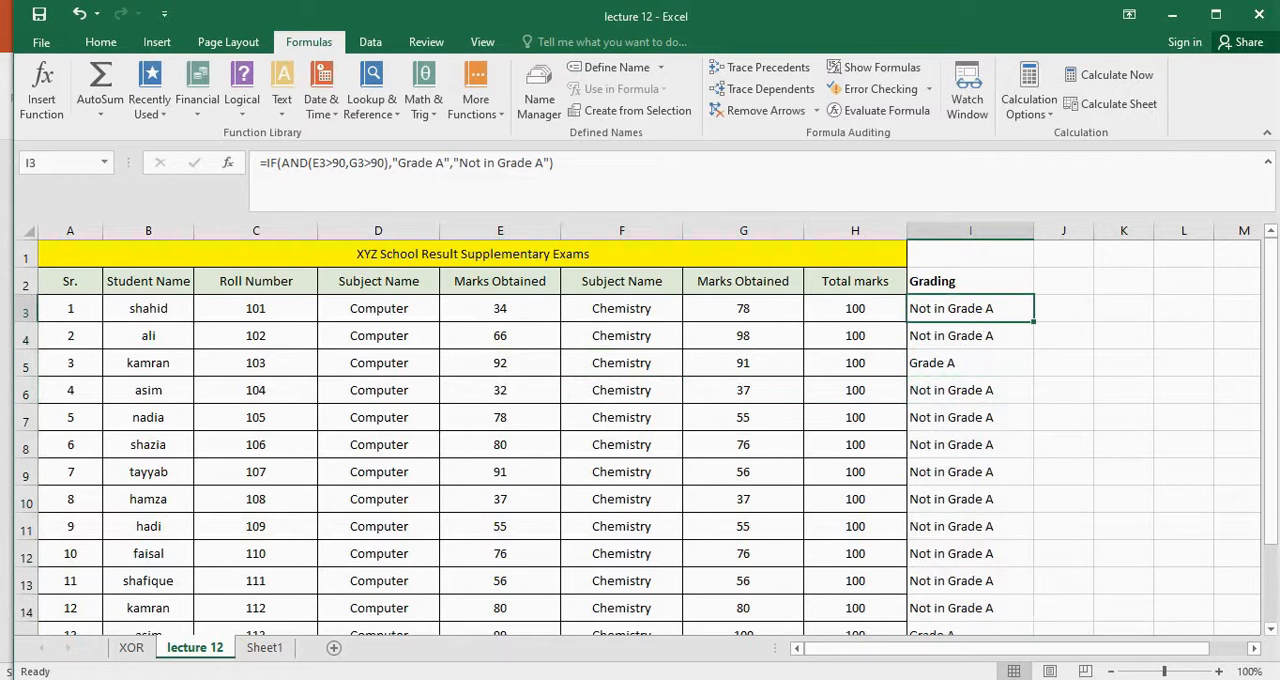
Start a NOT function in cell H2 of Sheet1, beside the IF ERROR column
{"action": "left_click", "coordinate": [275, 655]}
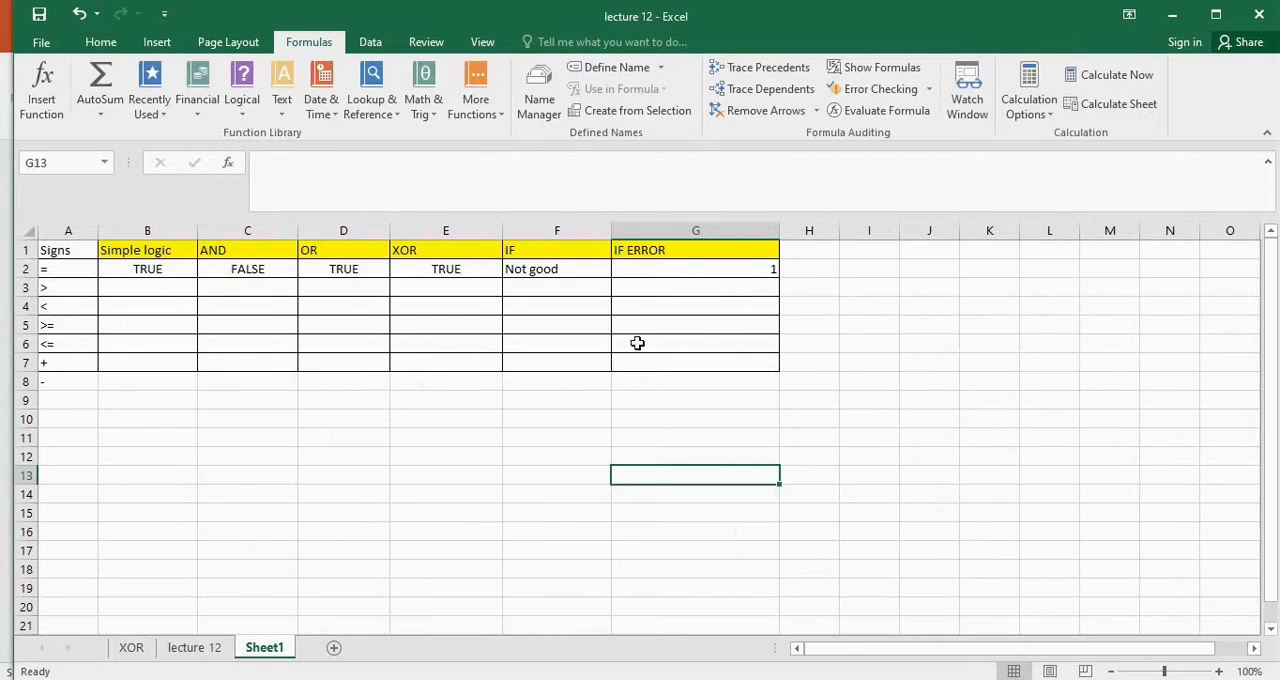
{"action": "left_click", "coordinate": [825, 254]}
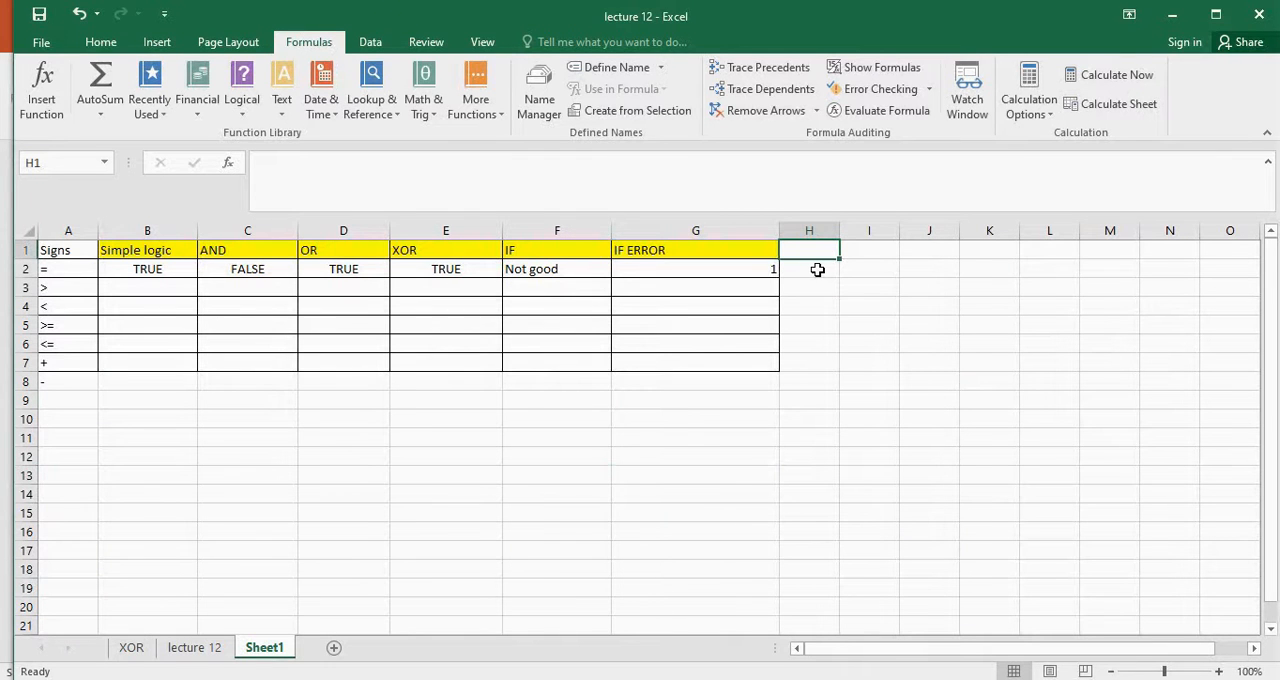
{"action": "left_click", "coordinate": [817, 270]}
{"action": "type", "text": "="}
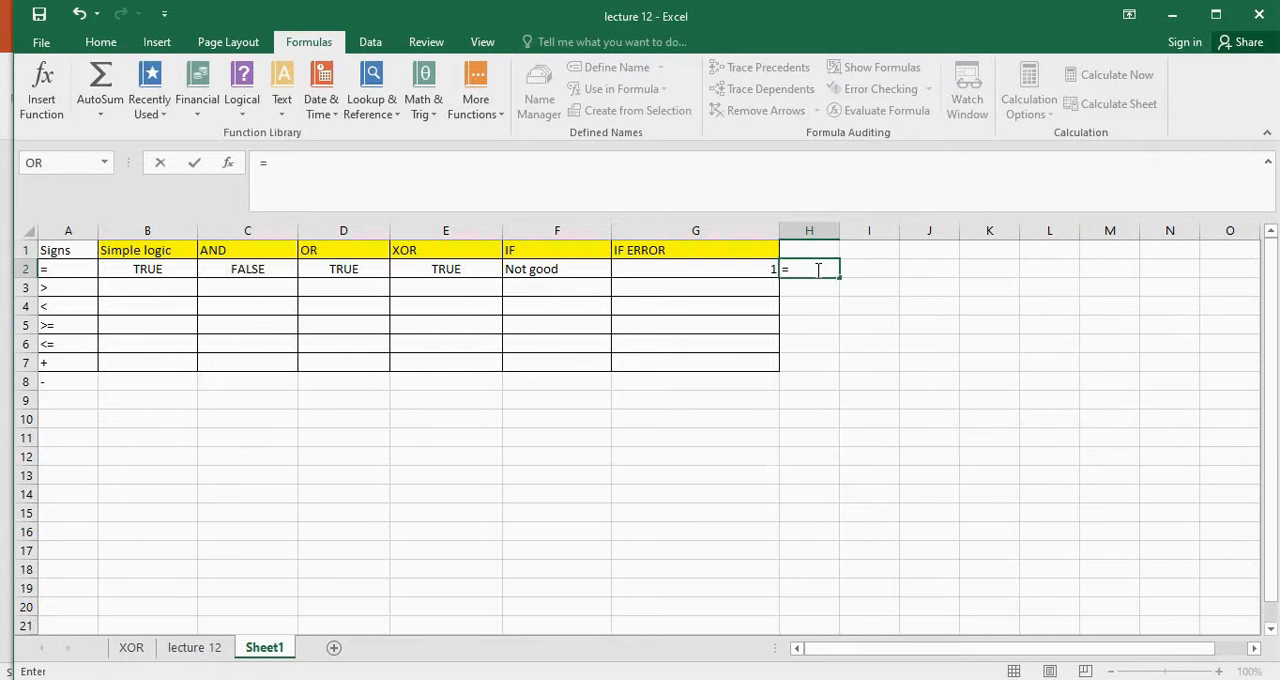
{"action": "type", "text": "Nom"}
{"action": "key", "text": "BackSpace"}
{"action": "type", "text": "t"}
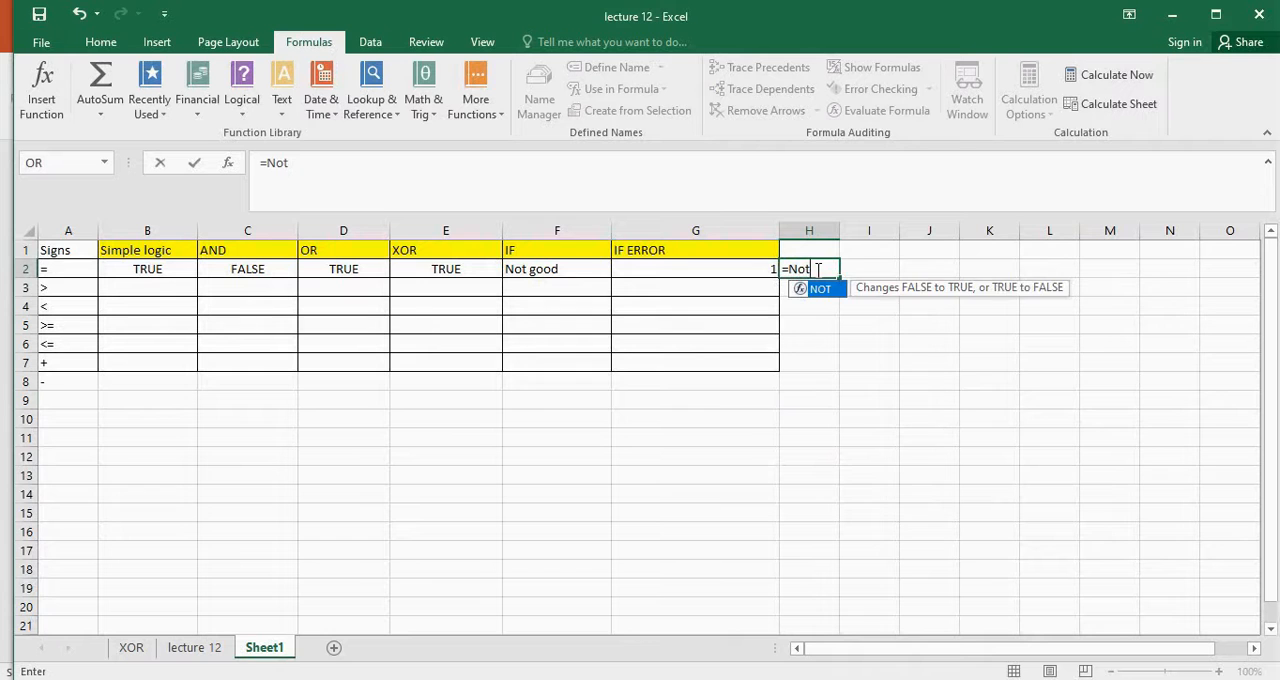
{"action": "type", "text": "("}
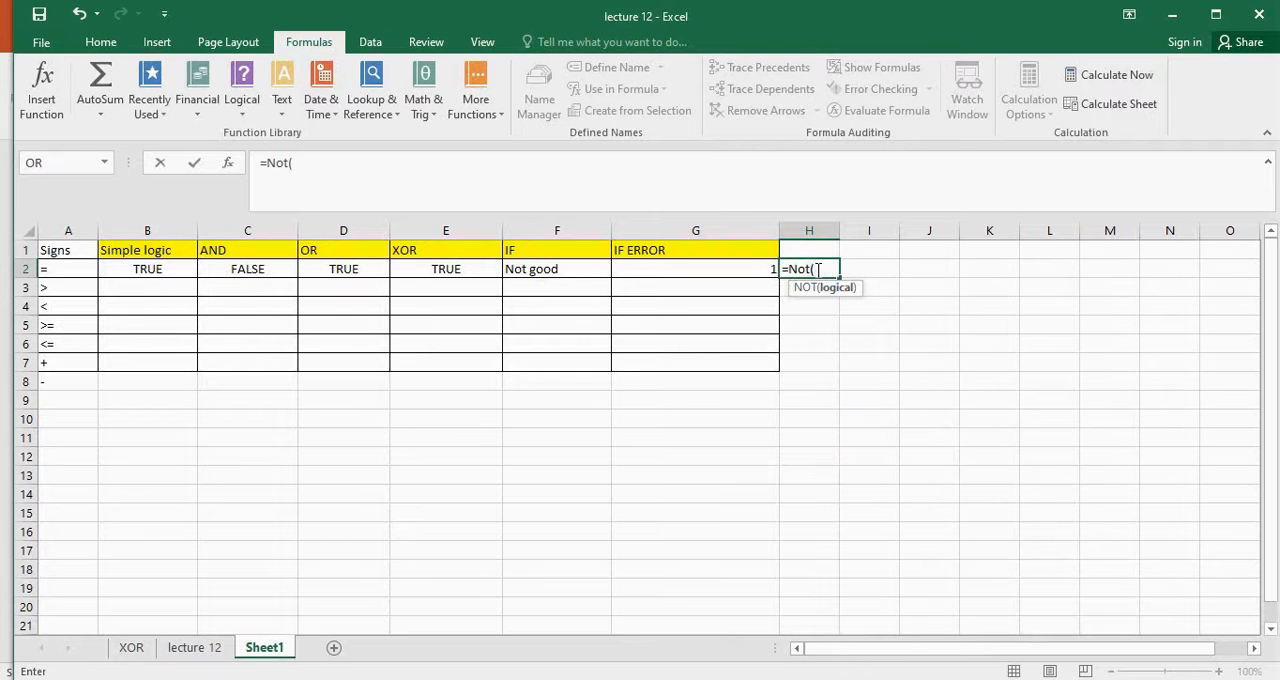
{"action": "type", "text": "2>3)"}
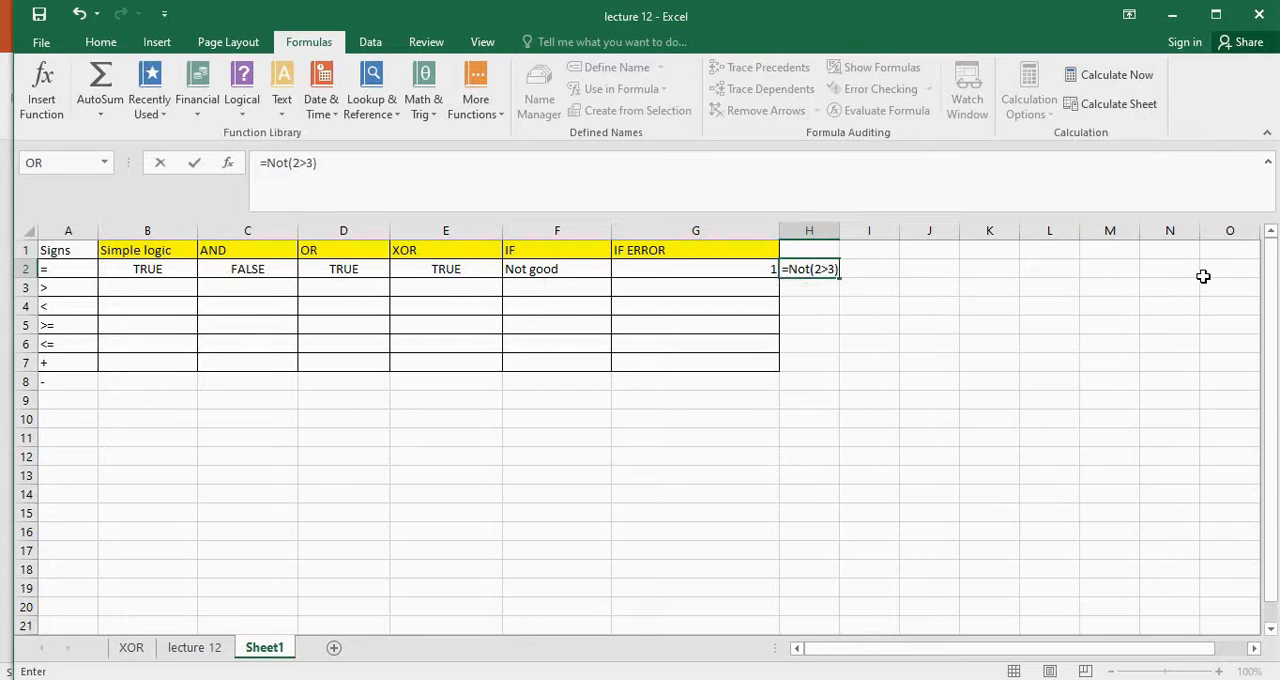
Enter 2>3 as the NOT function's logical argument, complete the formula, and reselect H2 to view it
{"action": "key", "text": "Return"}
{"action": "left_click", "coordinate": [829, 266]}
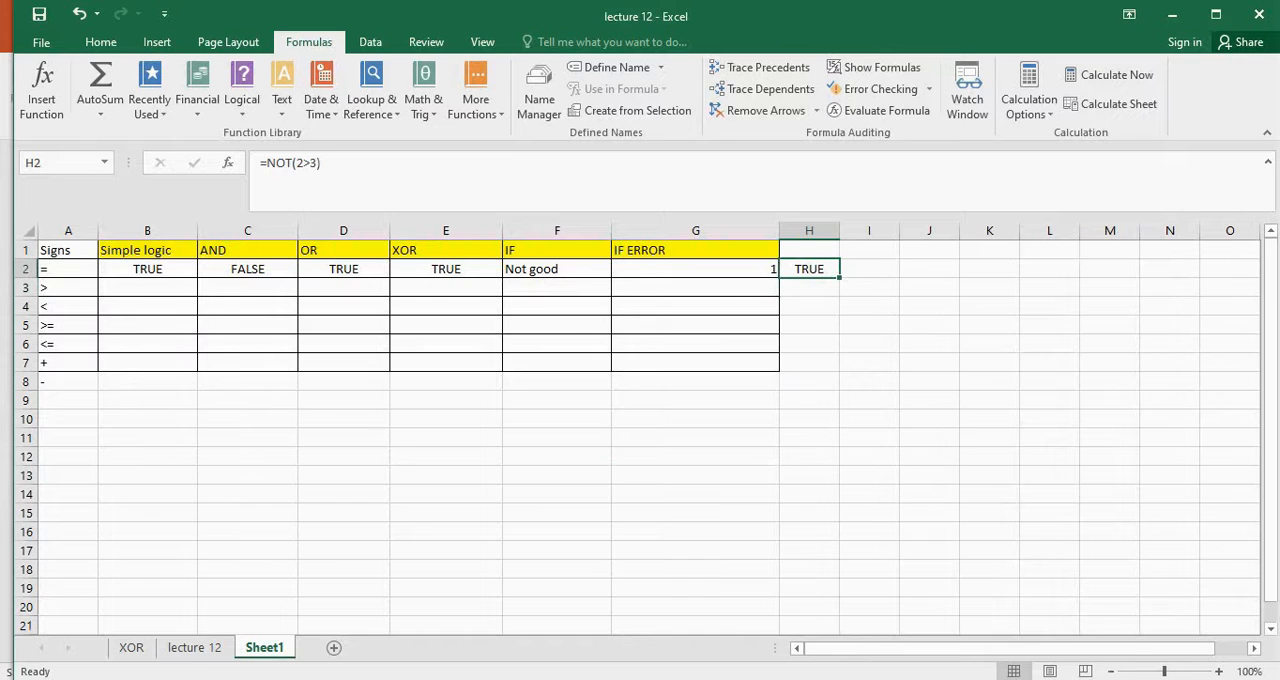
Change the first condition of the nested IF formula in A2 of the Nested If sheet to 3>1
{"action": "left_click", "coordinate": [196, 647]}
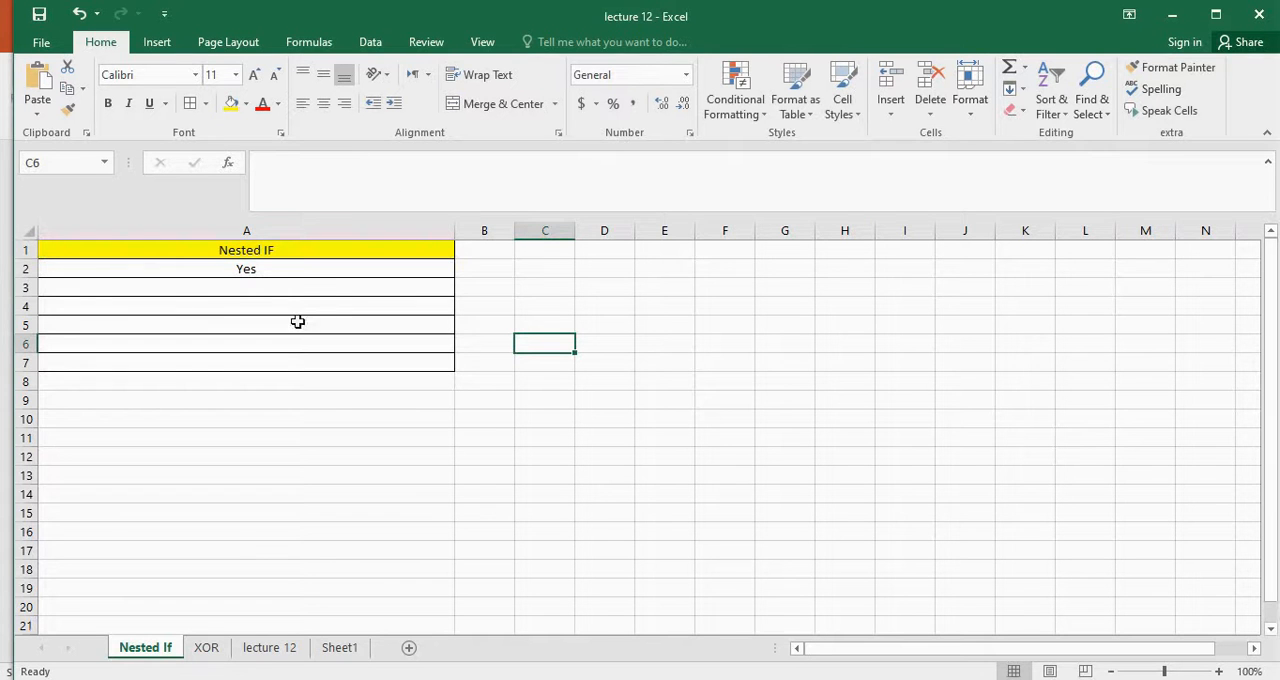
{"action": "left_click", "coordinate": [308, 267]}
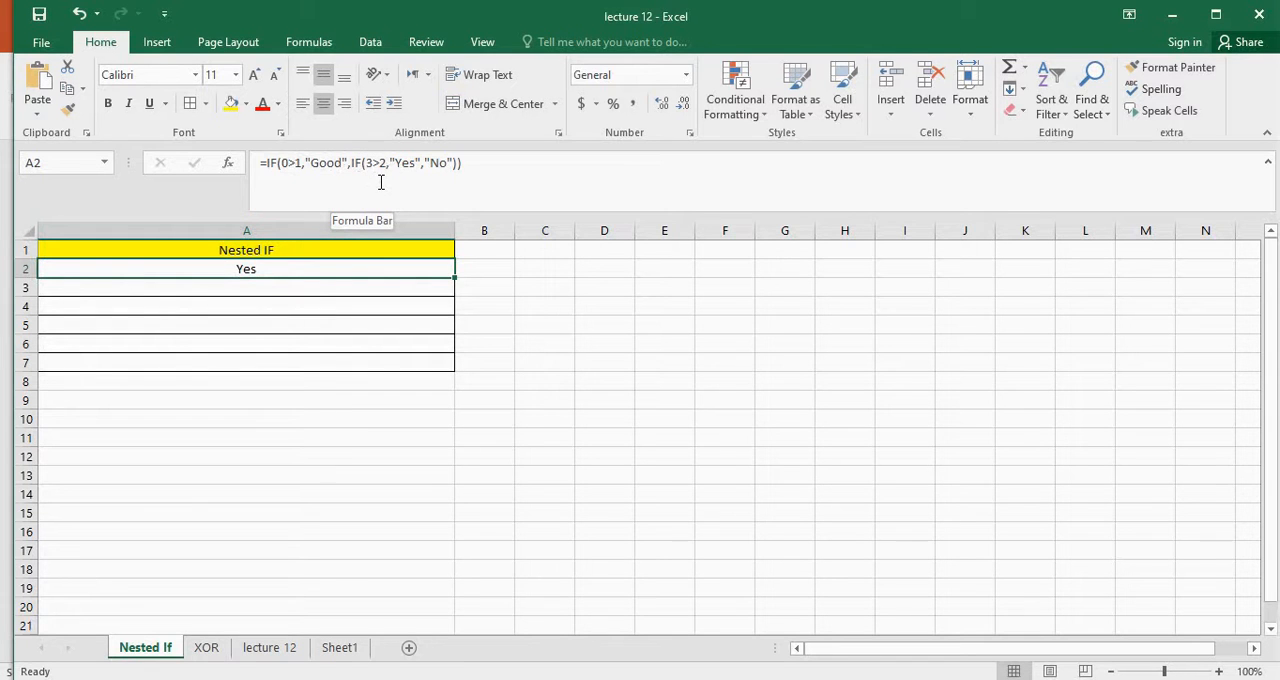
{"action": "left_click", "coordinate": [291, 163]}
{"action": "key", "text": "BackSpace"}
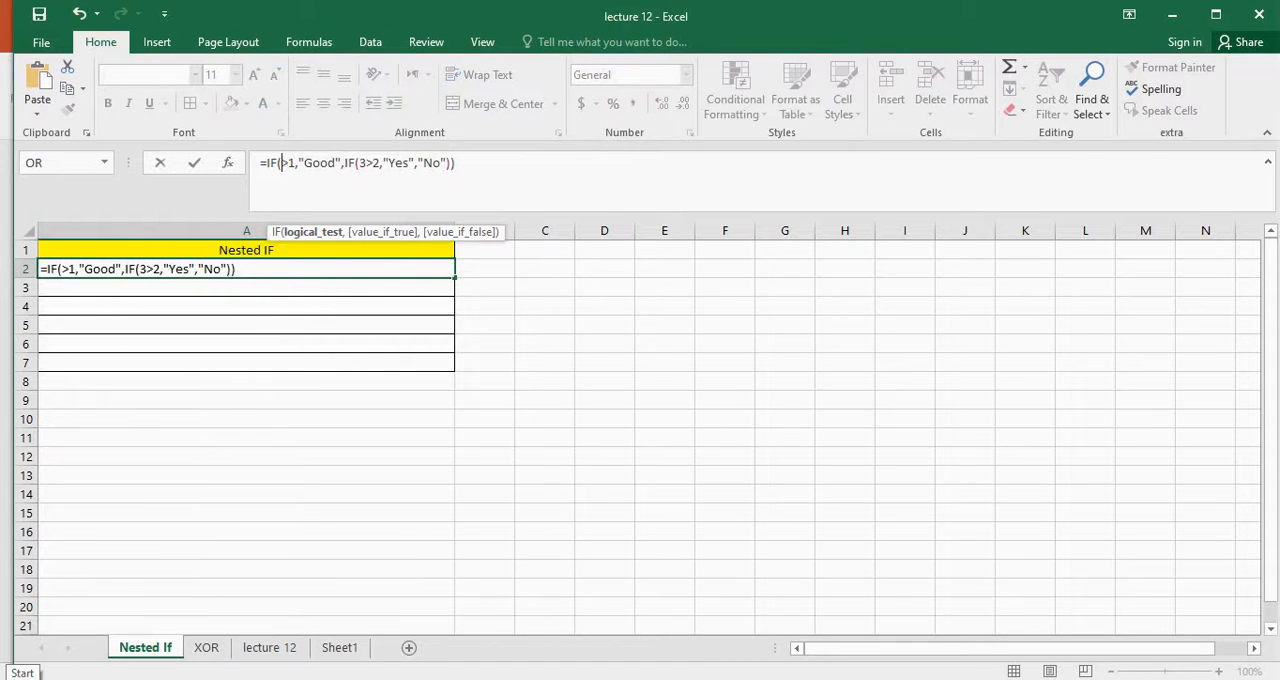
{"action": "type", "text": "3"}
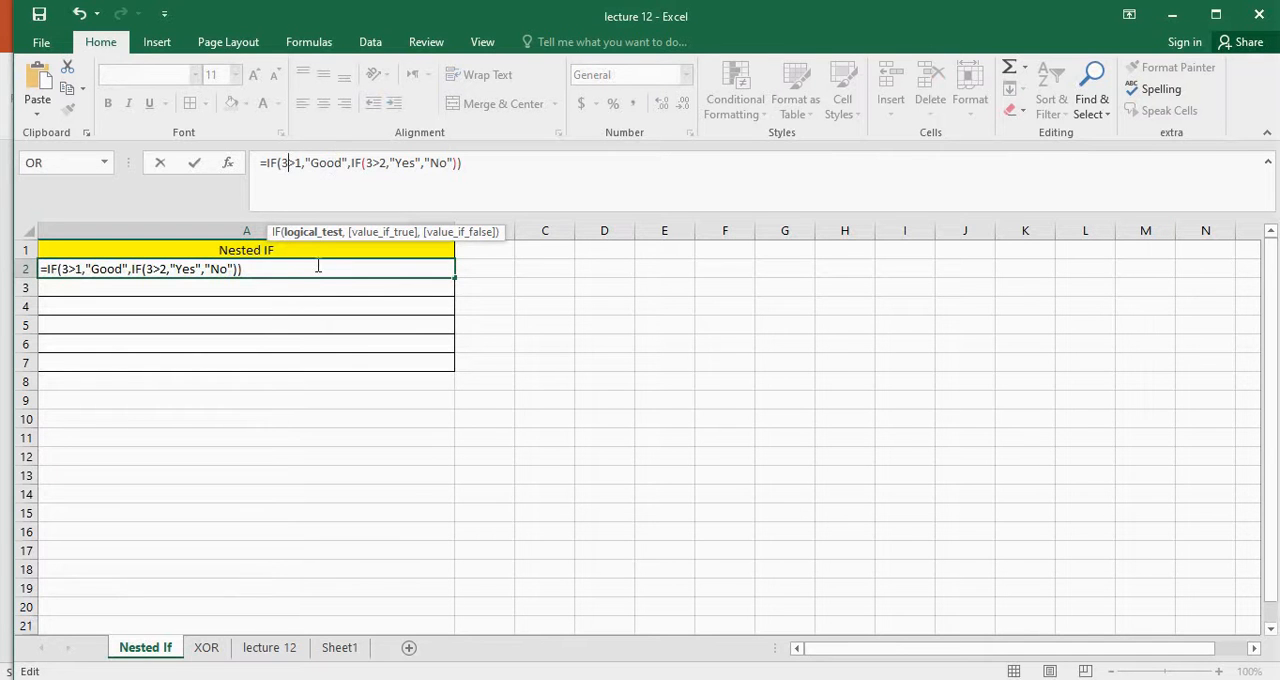
{"action": "key", "text": "Return"}
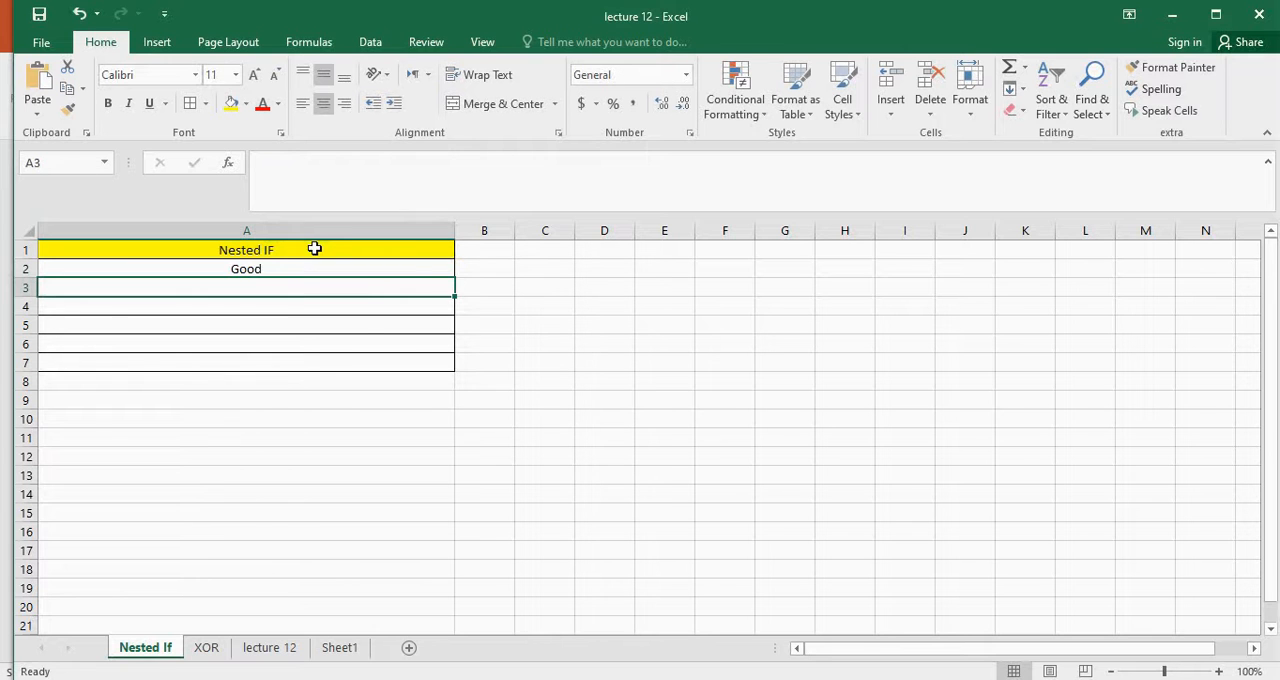
Set the outer IF condition in A2's nested formula to 1>1
{"action": "left_click", "coordinate": [349, 265]}
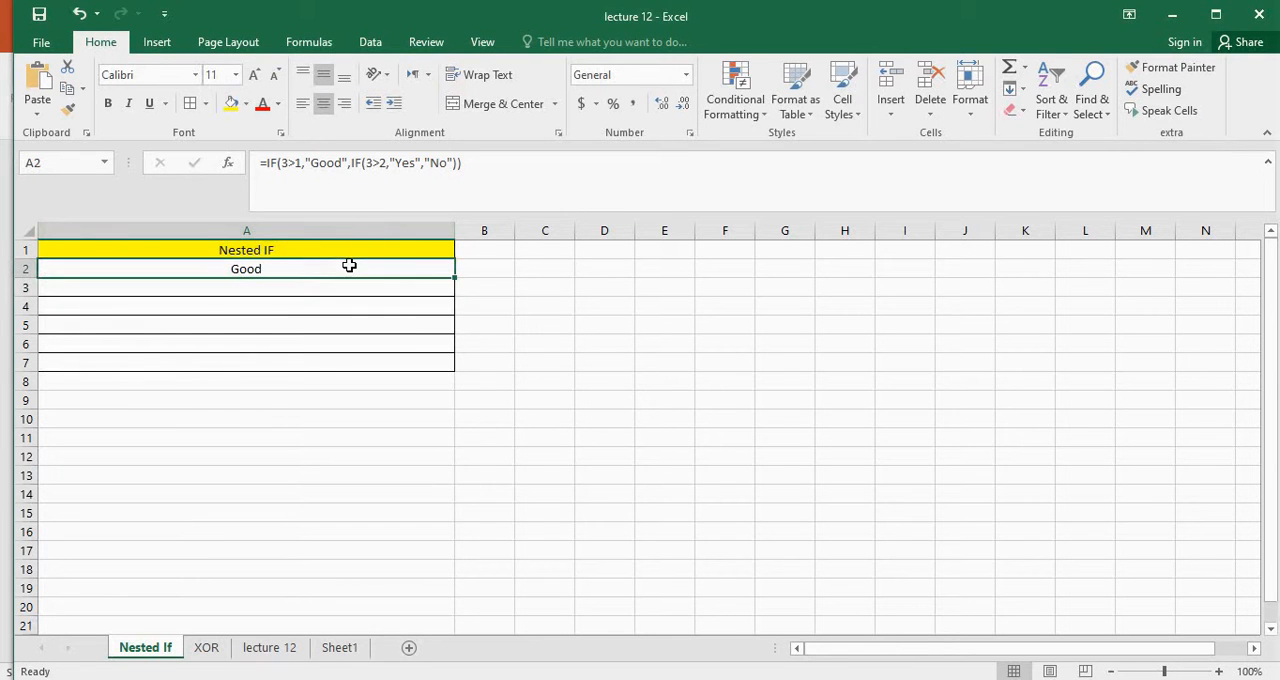
{"action": "left_click", "coordinate": [290, 163]}
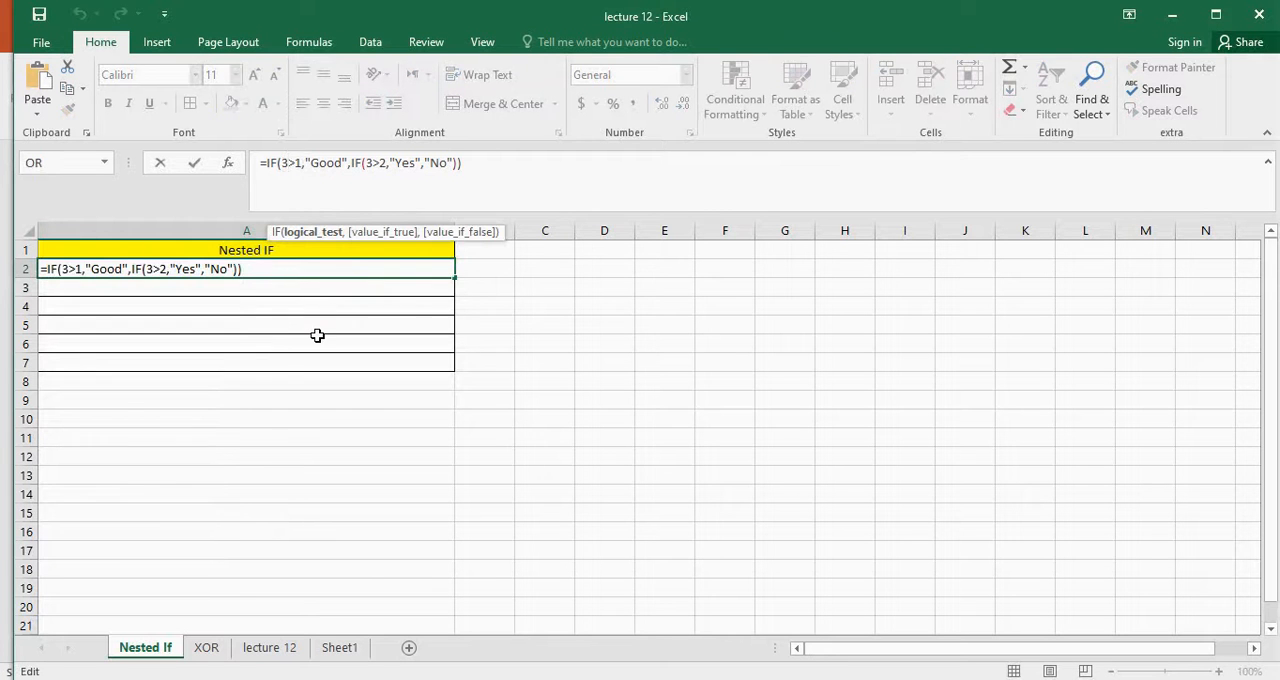
{"action": "key", "text": "BackSpace"}
{"action": "type", "text": "1"}
{"action": "key", "text": "Return"}
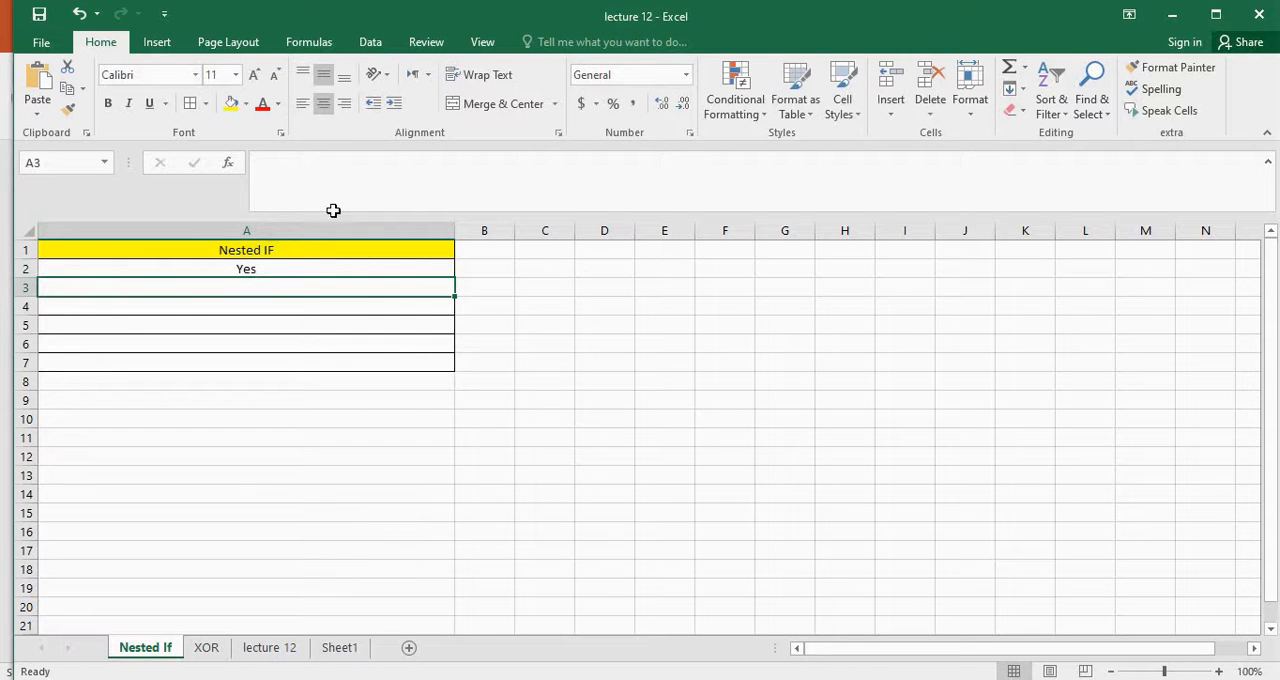
Set the inner IF condition in A2 to 1>2 and reselect the cell to view the formula
{"action": "left_click", "coordinate": [305, 269]}
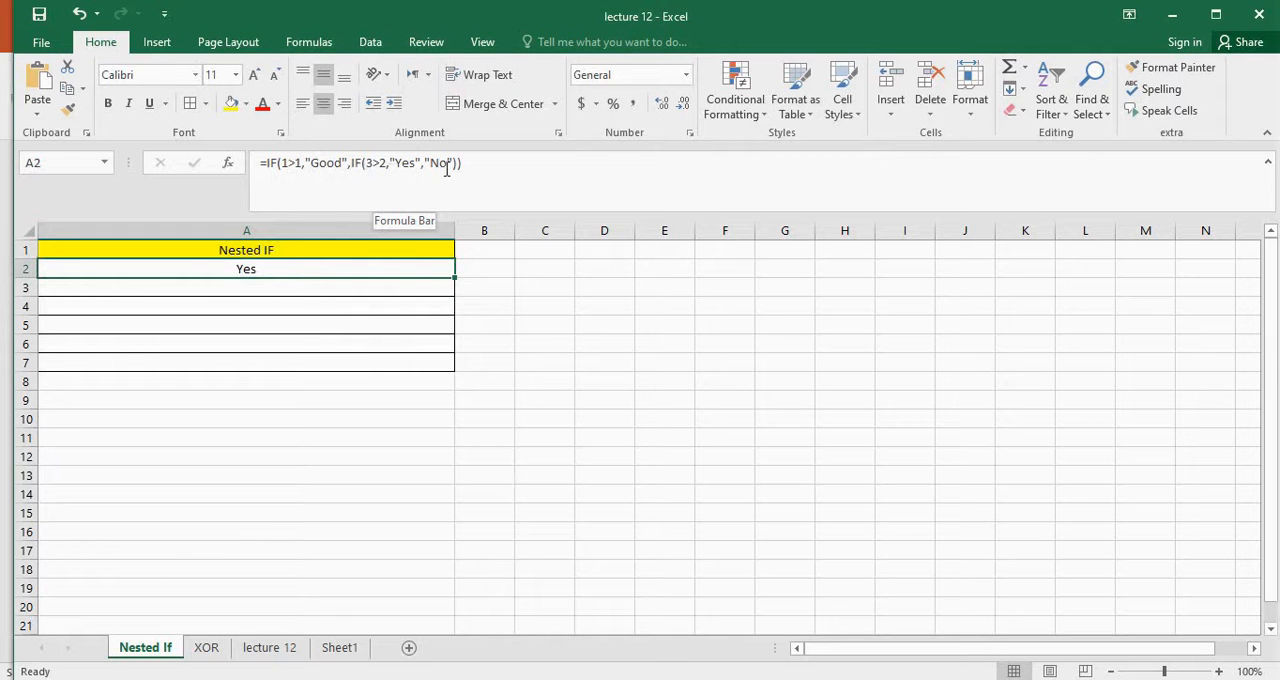
{"action": "left_click", "coordinate": [376, 163]}
{"action": "key", "text": "BackSpace"}
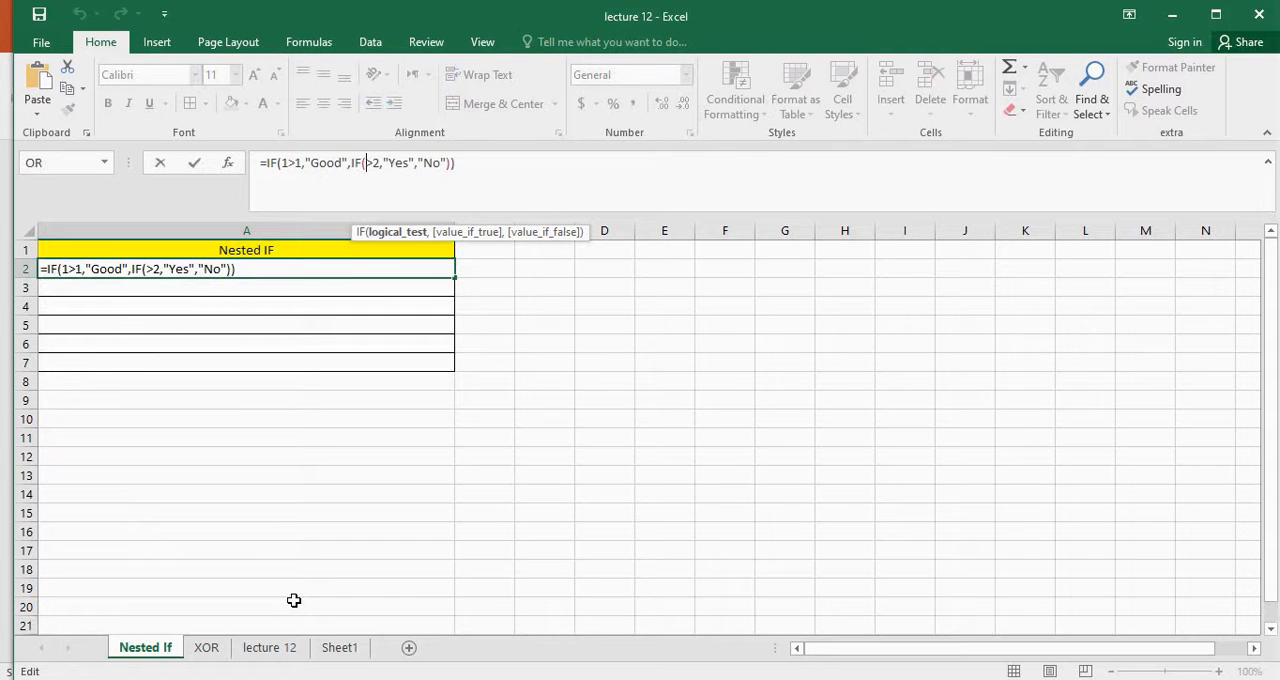
{"action": "type", "text": "1"}
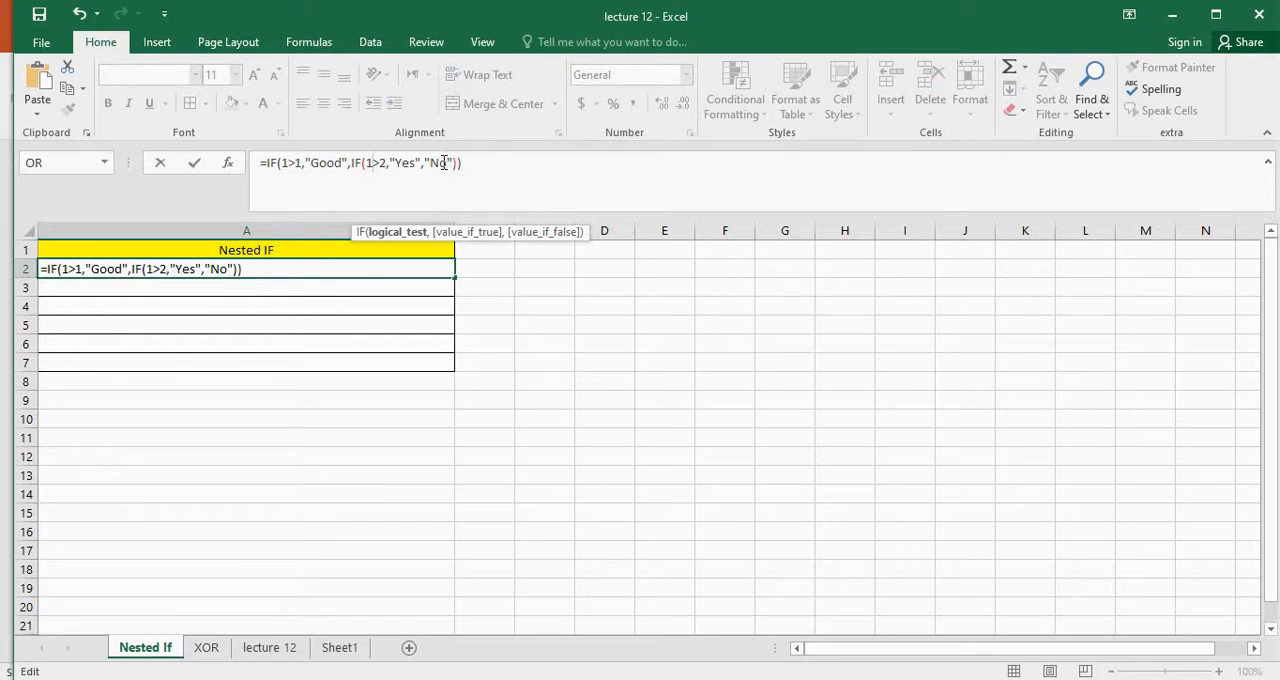
{"action": "left_click", "coordinate": [491, 268]}
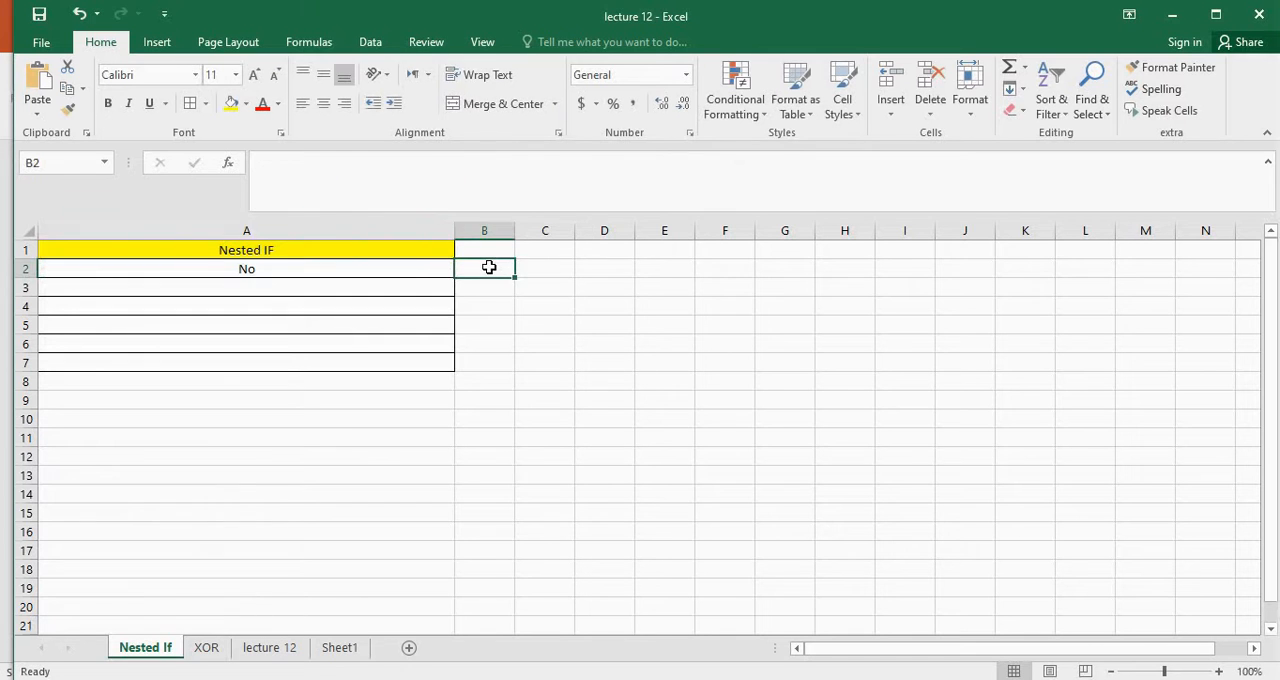
{"action": "left_click", "coordinate": [402, 270]}
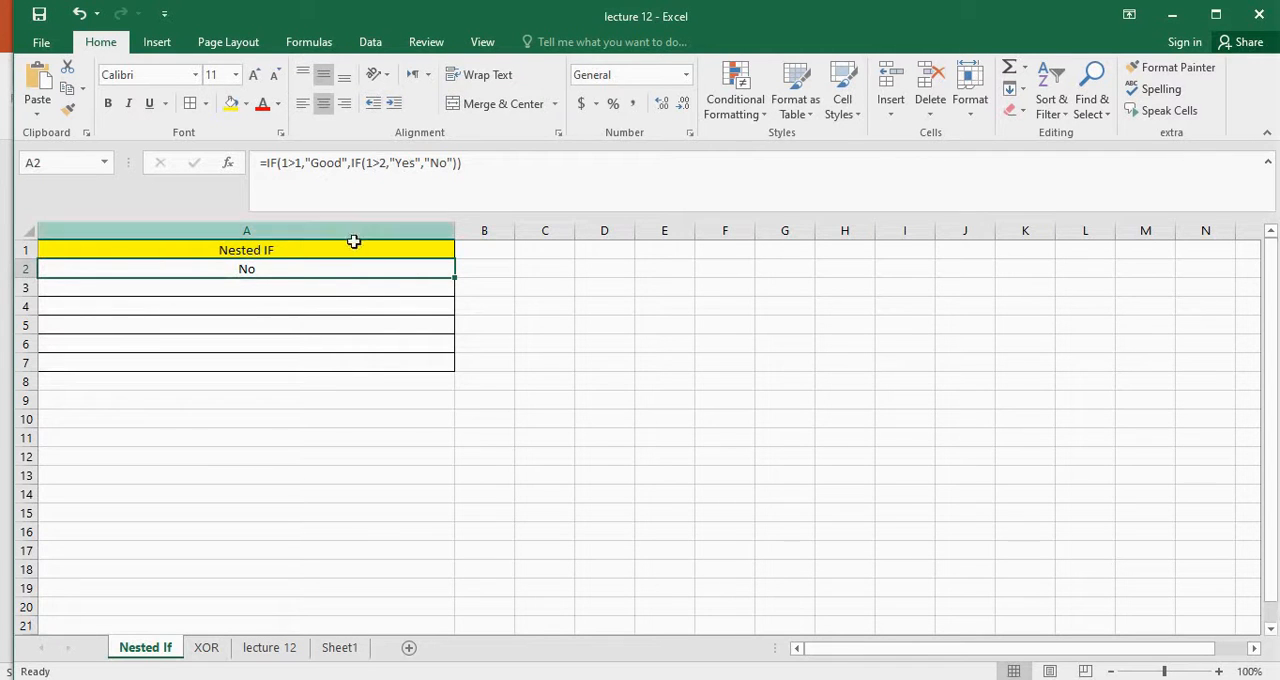
Switch to the XOR sheet and inspect the bonus eligibility formula in E3
{"action": "left_click", "coordinate": [207, 648]}
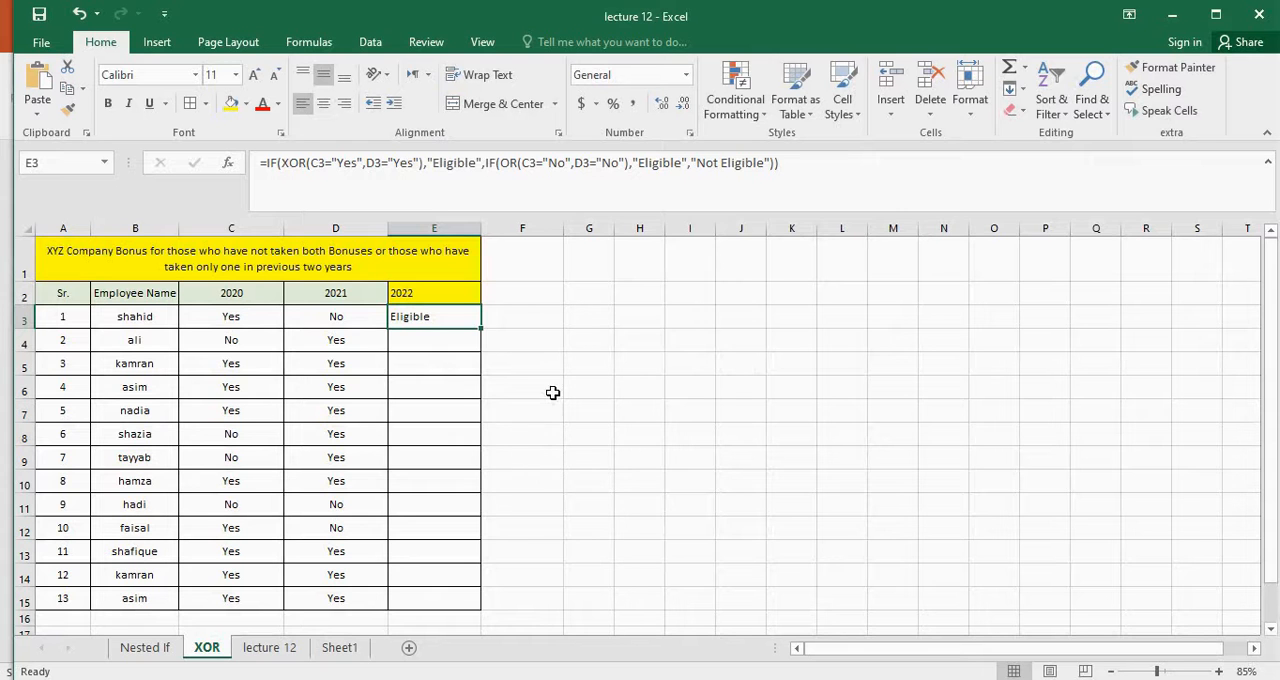
{"action": "left_click", "coordinate": [583, 328]}
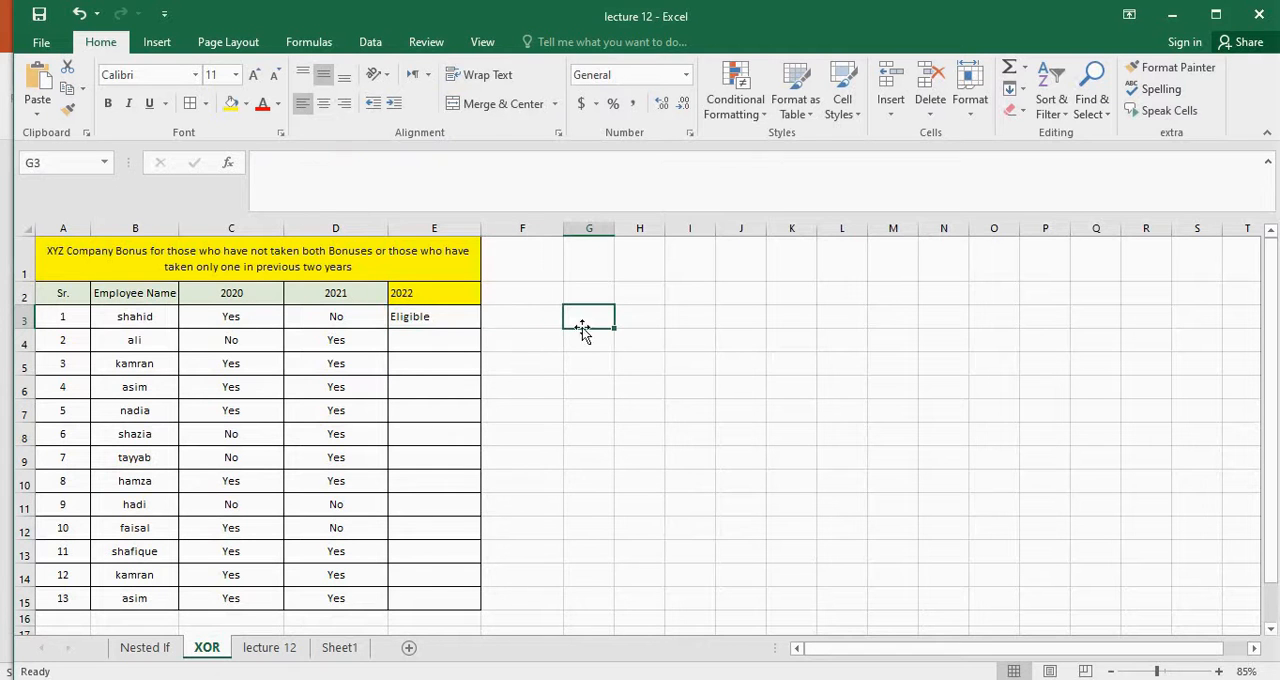
{"action": "left_click", "coordinate": [468, 321]}
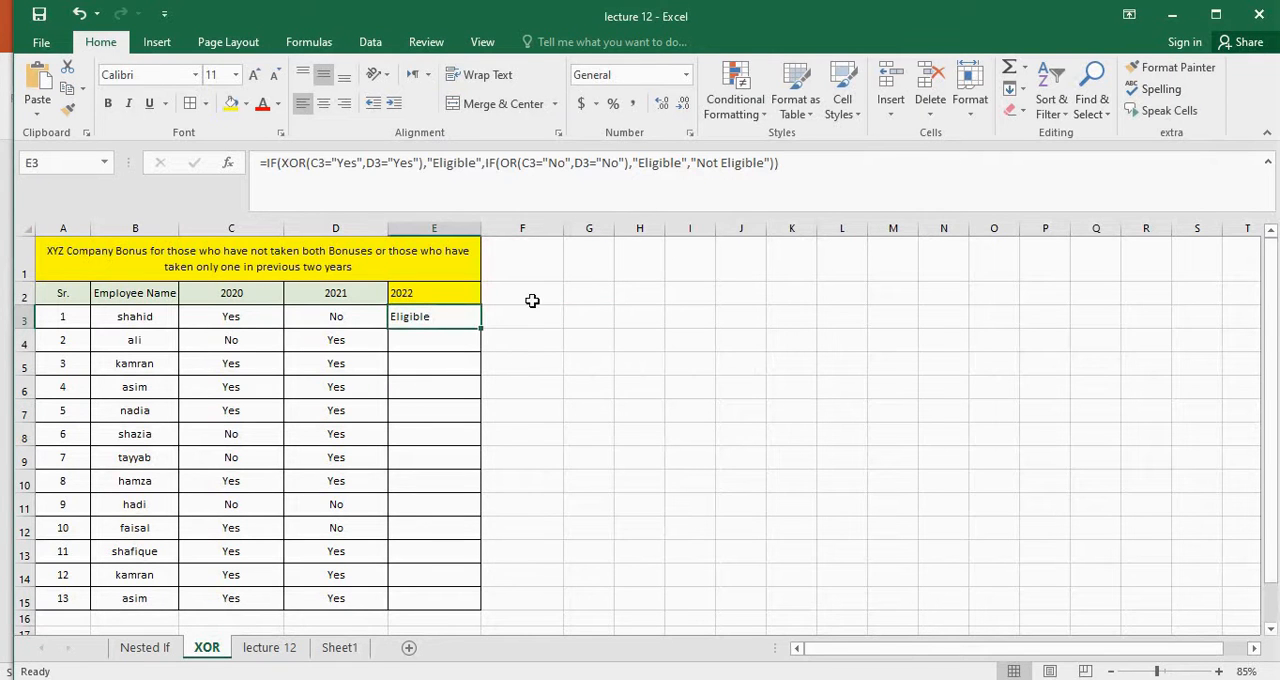
{"action": "left_click", "coordinate": [592, 314]}
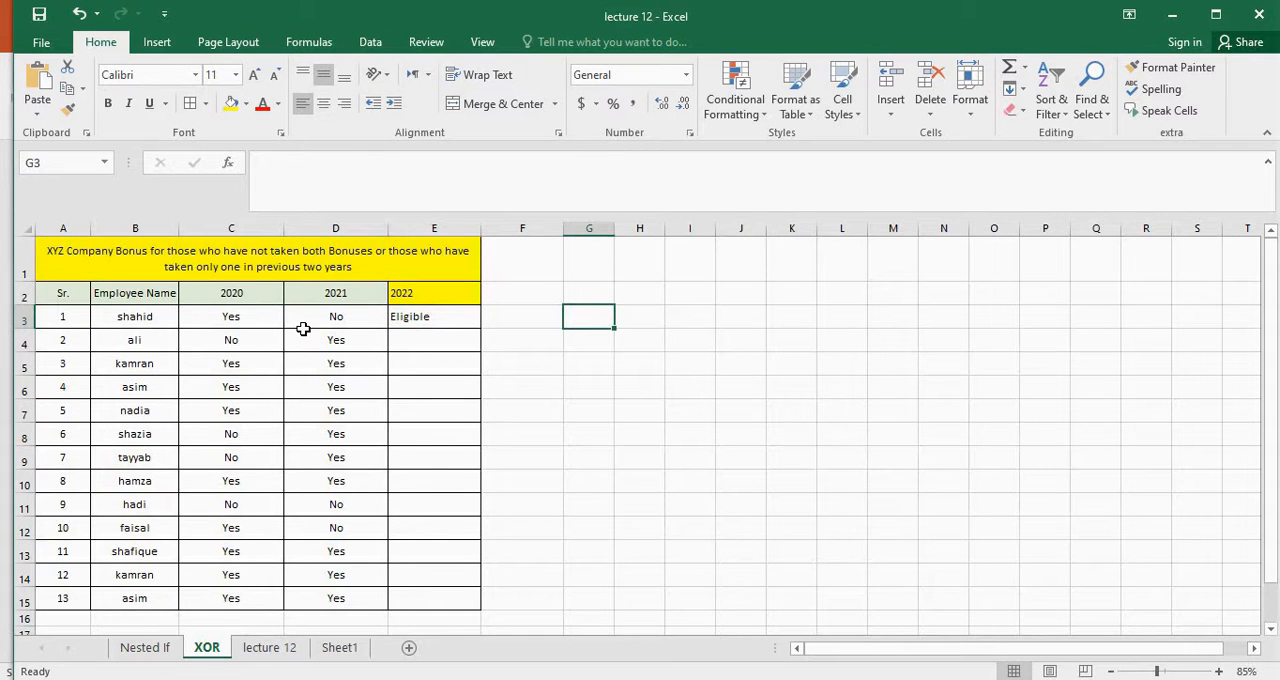
Review the 2020, 2021 and 2022 column headings of the company bonus table
{"action": "left_click", "coordinate": [231, 292]}
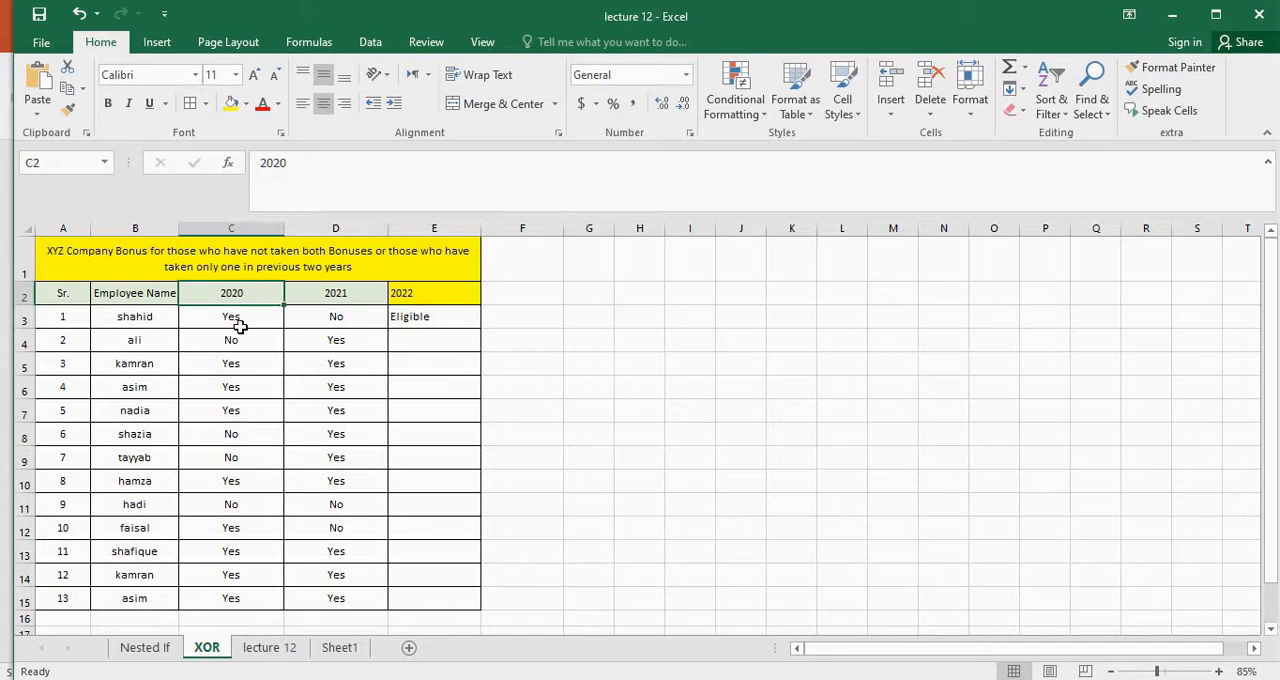
{"action": "left_click", "coordinate": [357, 293]}
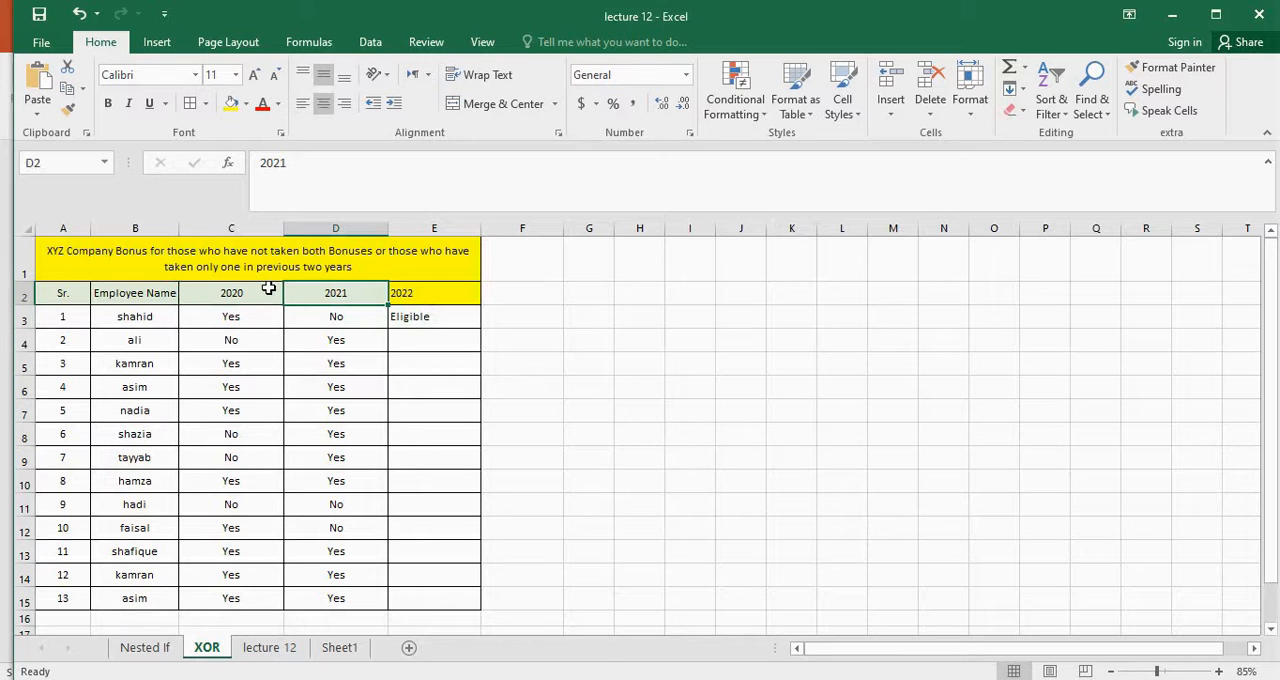
{"action": "left_click", "coordinate": [441, 290]}
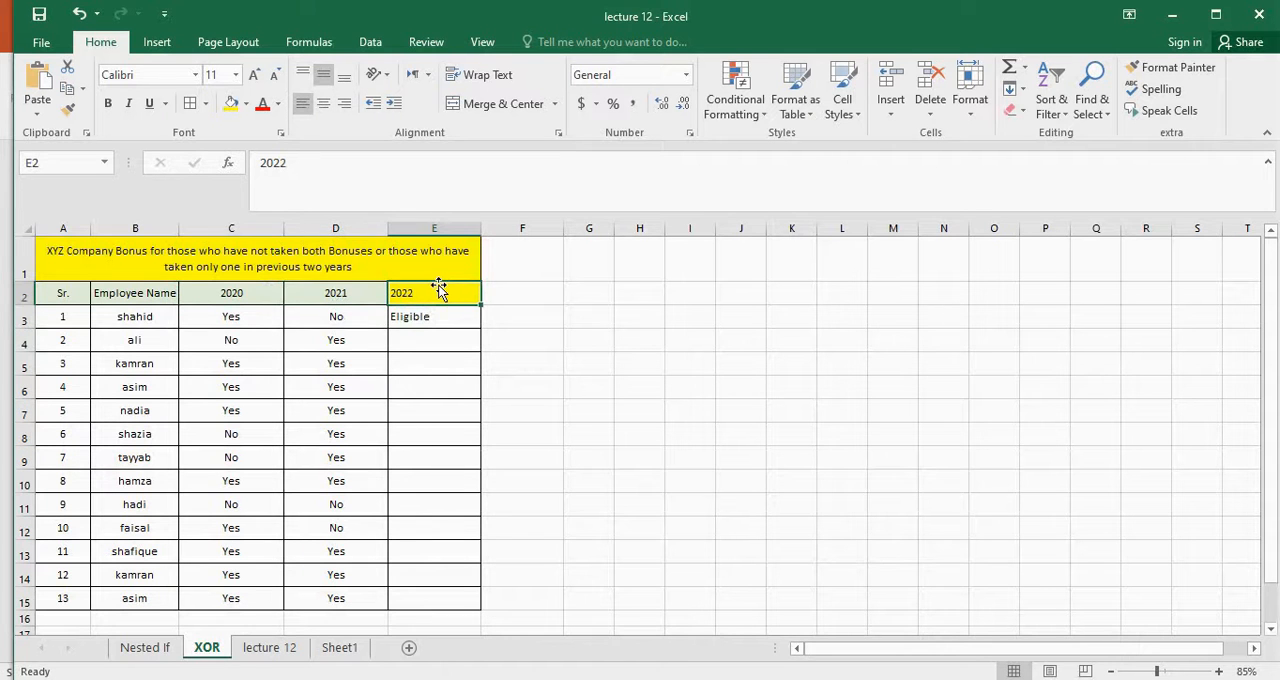
{"action": "left_click", "coordinate": [259, 293]}
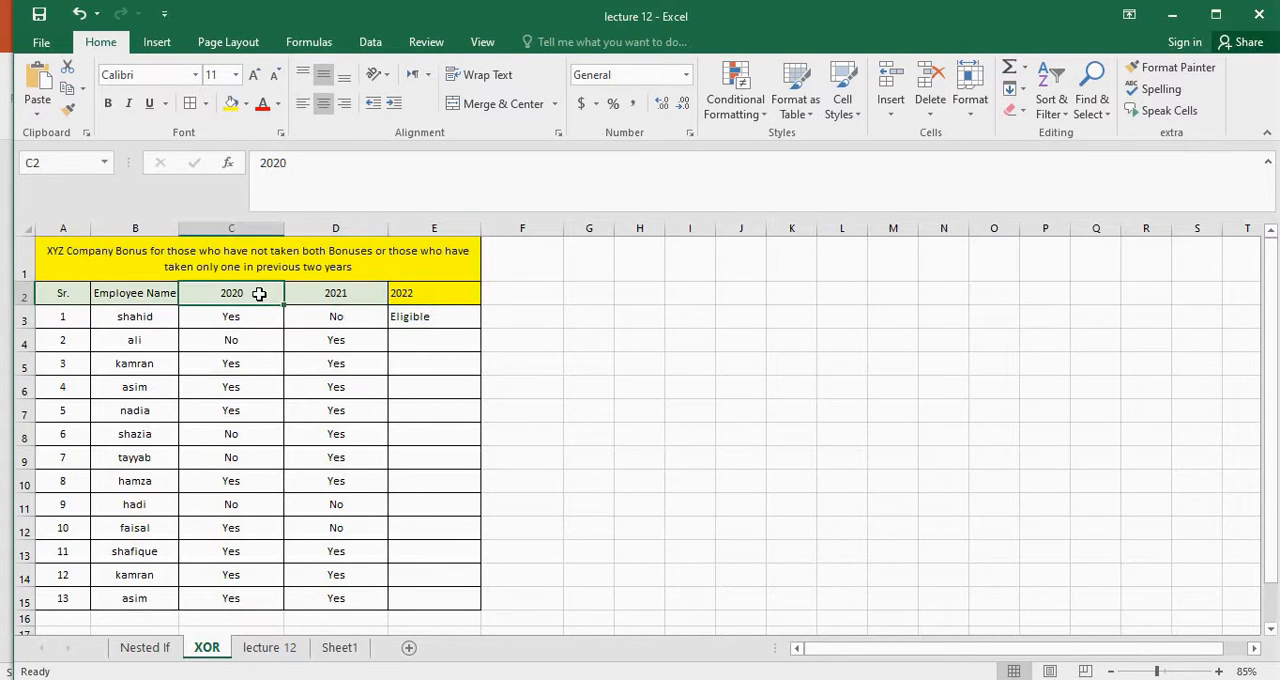
{"action": "left_click", "coordinate": [366, 293]}
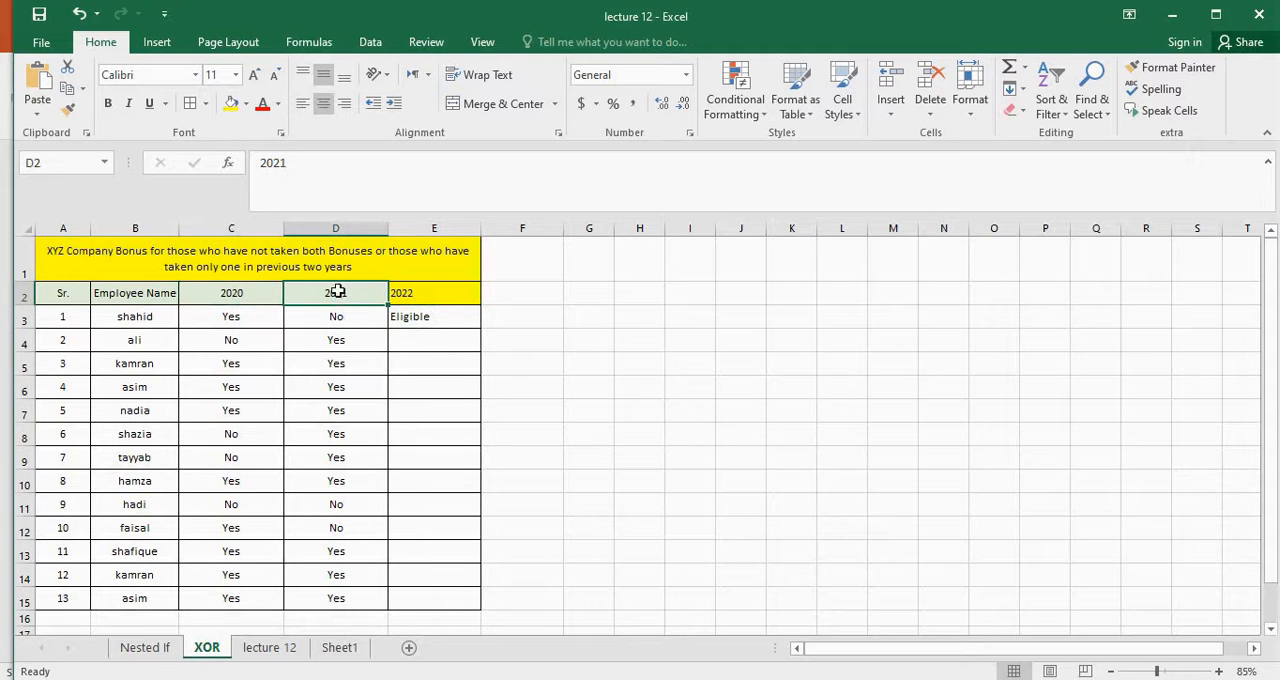
Compare the 2020 and 2021 bonus entries of the employees in rows 3, 4 and 7
{"action": "left_click", "coordinate": [249, 319]}
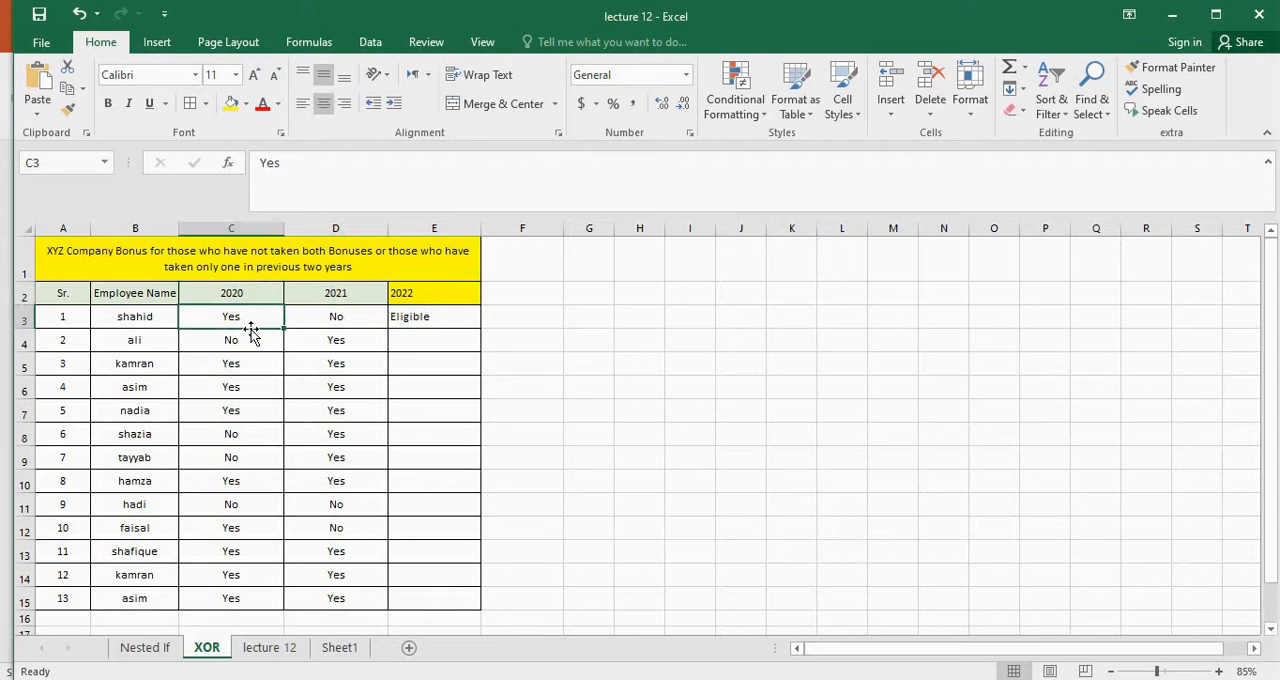
{"action": "left_click", "coordinate": [357, 317]}
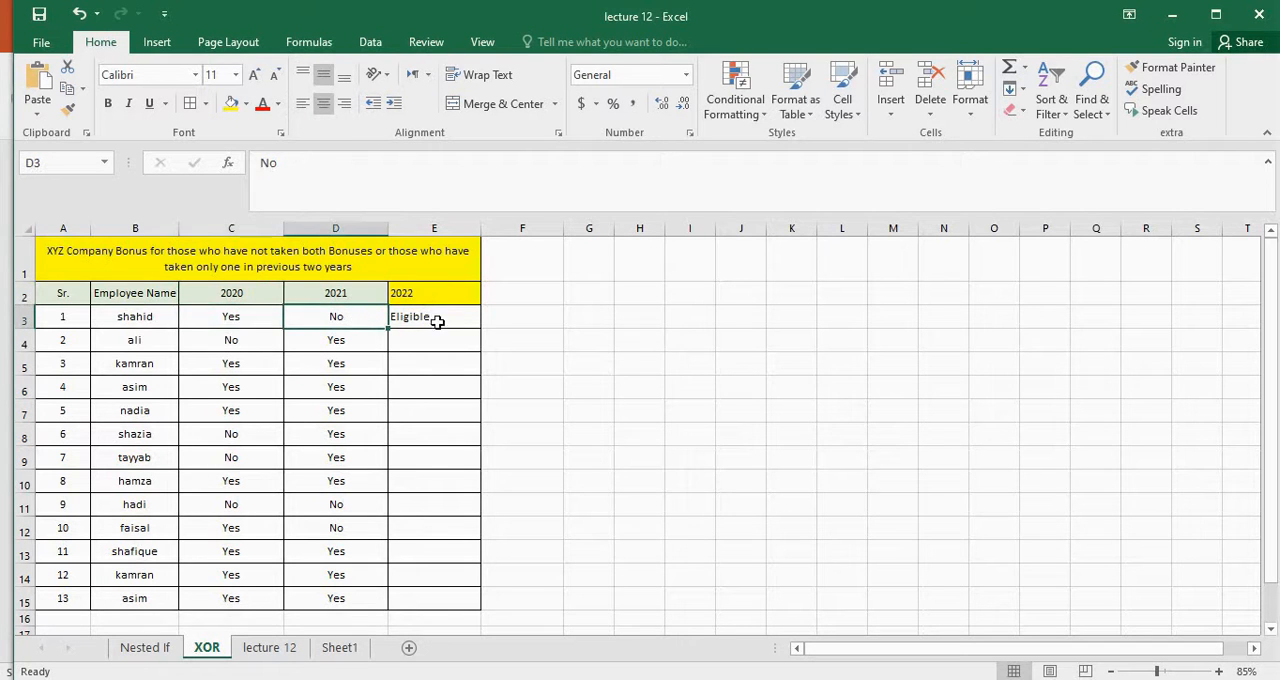
{"action": "left_click", "coordinate": [247, 342]}
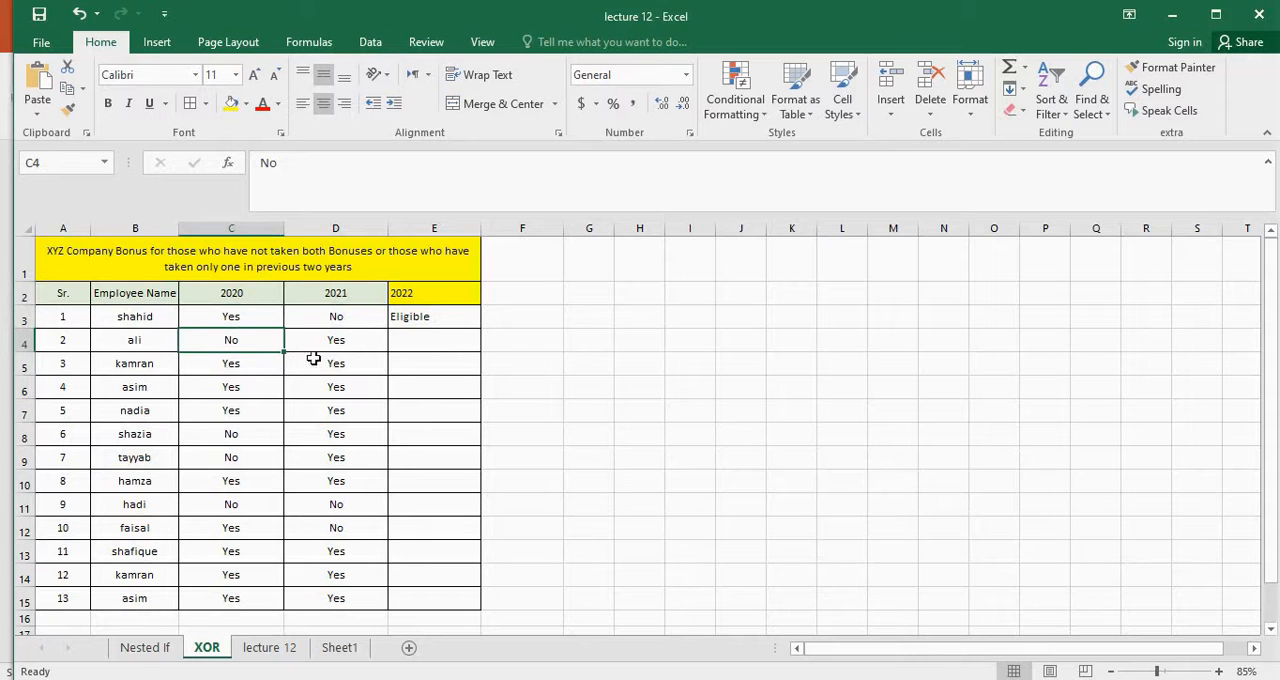
{"action": "left_click", "coordinate": [254, 419]}
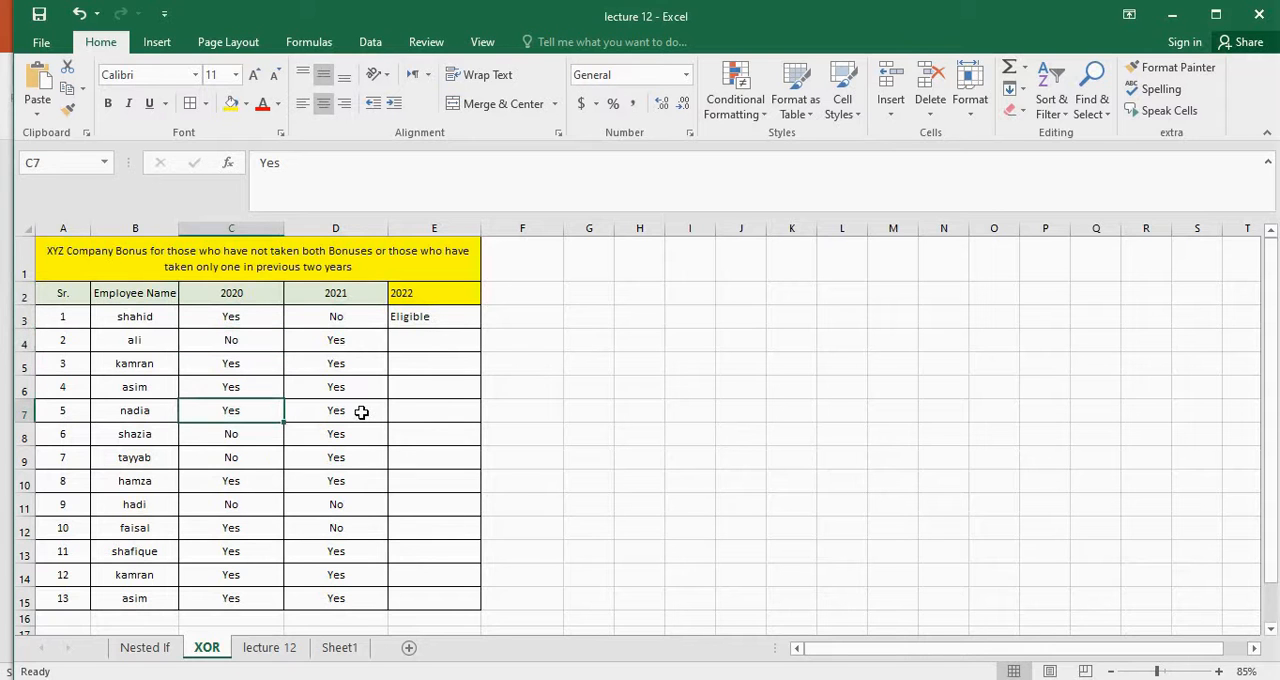
{"action": "left_click", "coordinate": [354, 412]}
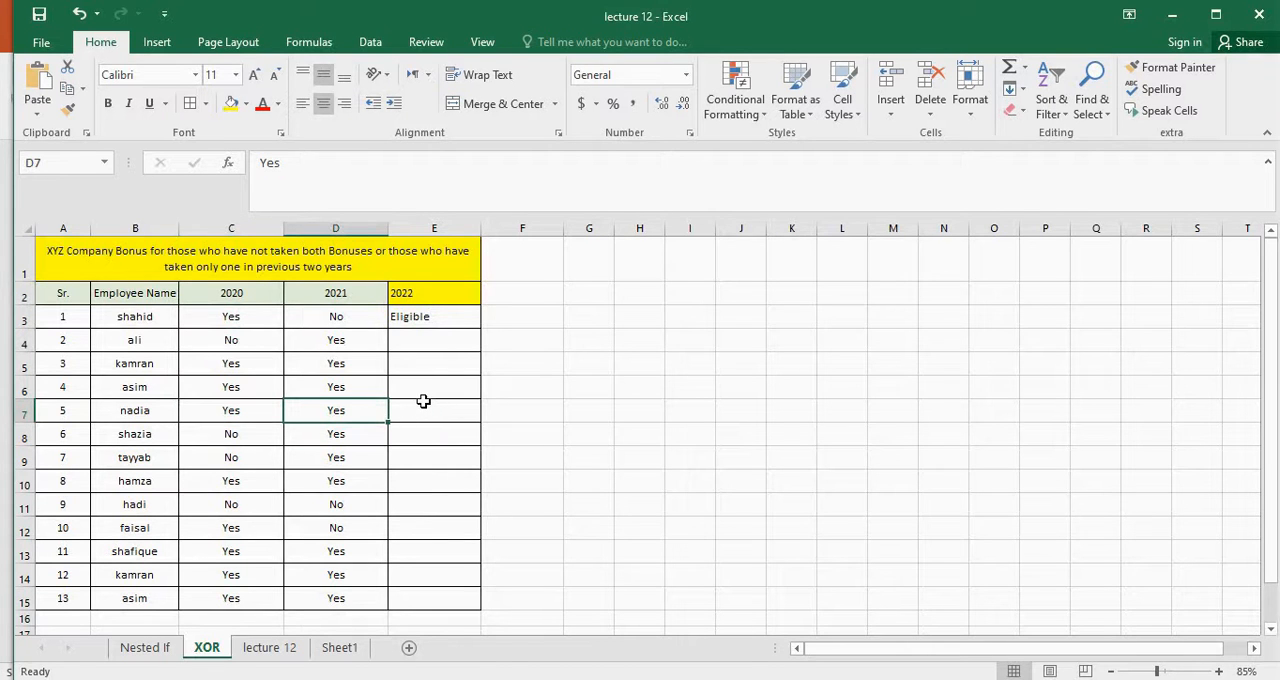
Fill the eligibility formula from E3 down the 2022 column to E15
{"action": "left_click", "coordinate": [442, 316]}
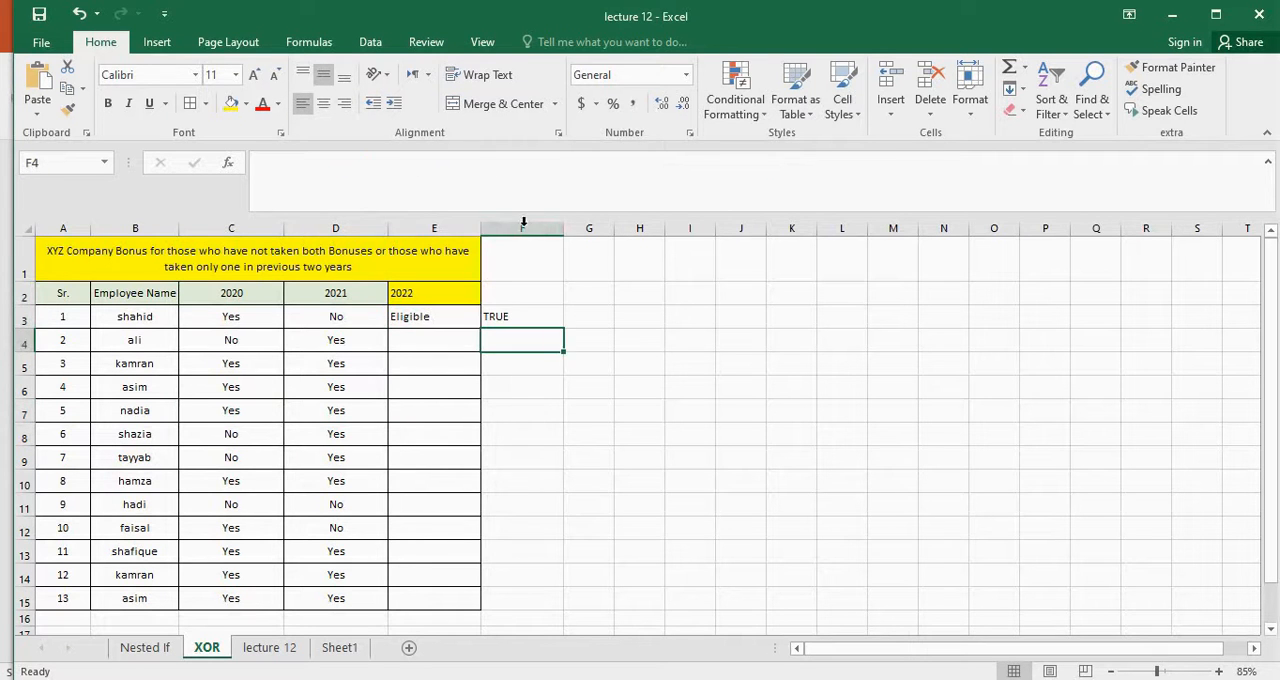
{"action": "key", "text": "Up"}
{"action": "key", "text": "Left"}
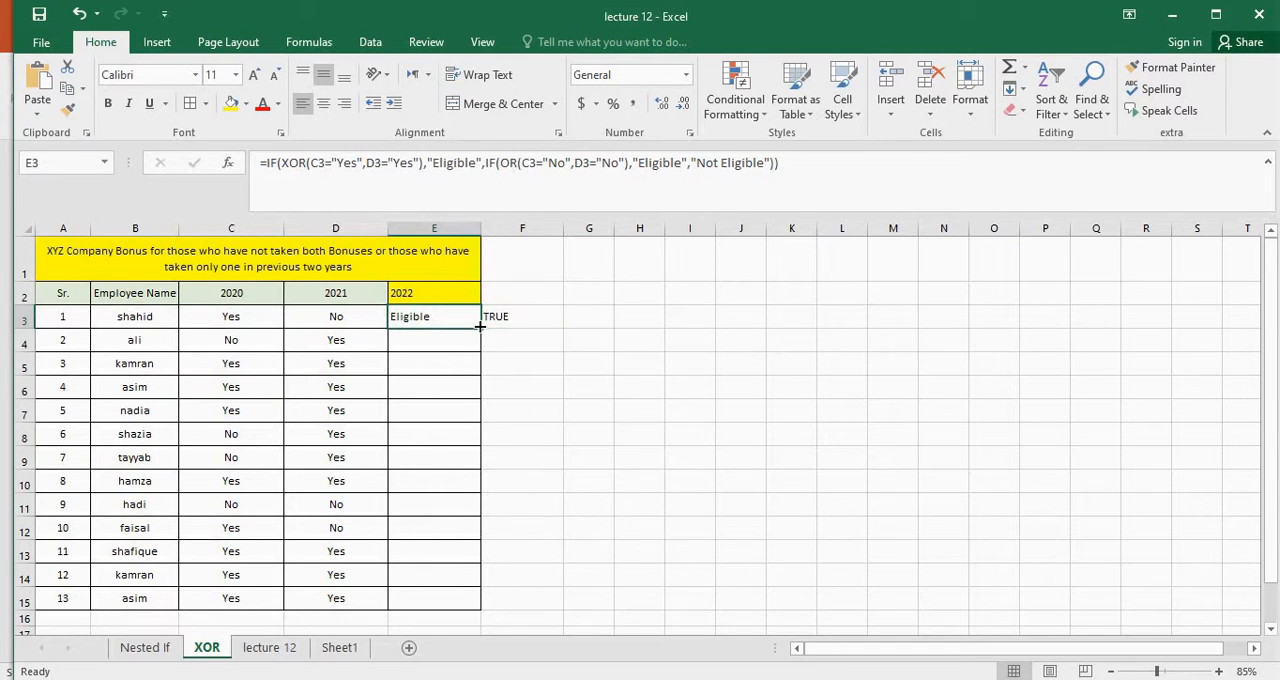
{"action": "left_click_drag", "start_coordinate": [480, 326], "coordinate": [455, 463]}
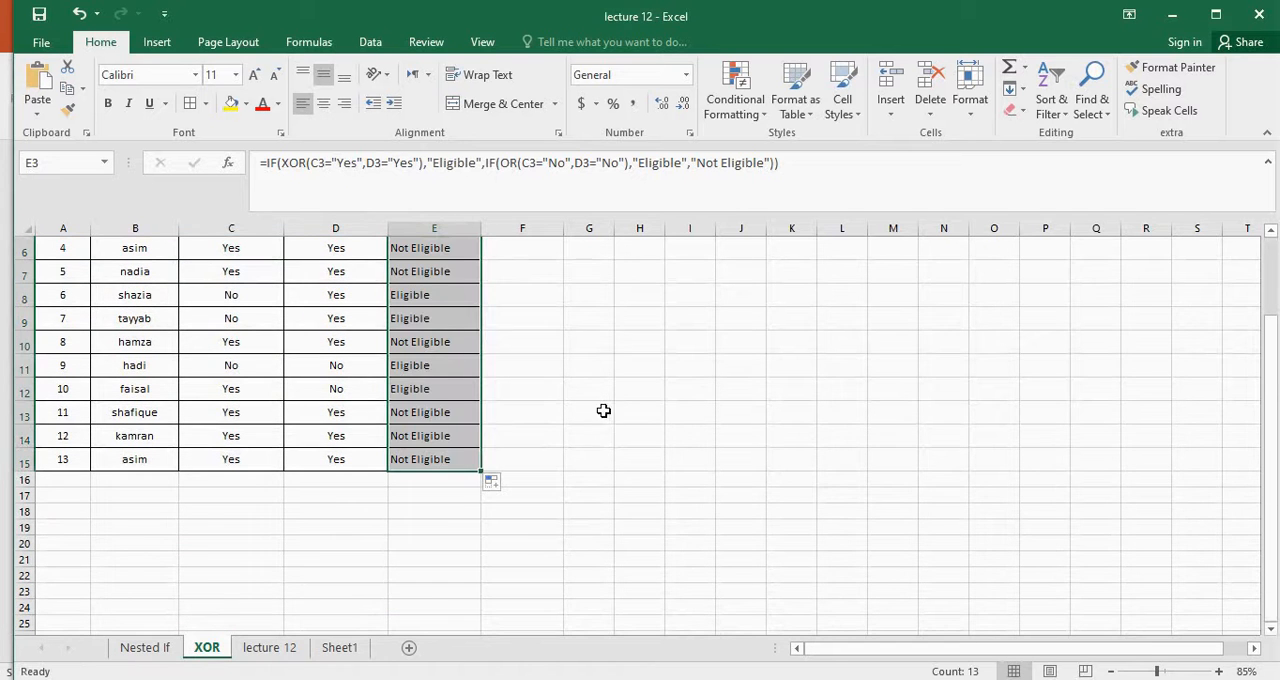
{"action": "scroll", "coordinate": [599, 403], "scroll_direction": "up", "scroll_amount": 2}
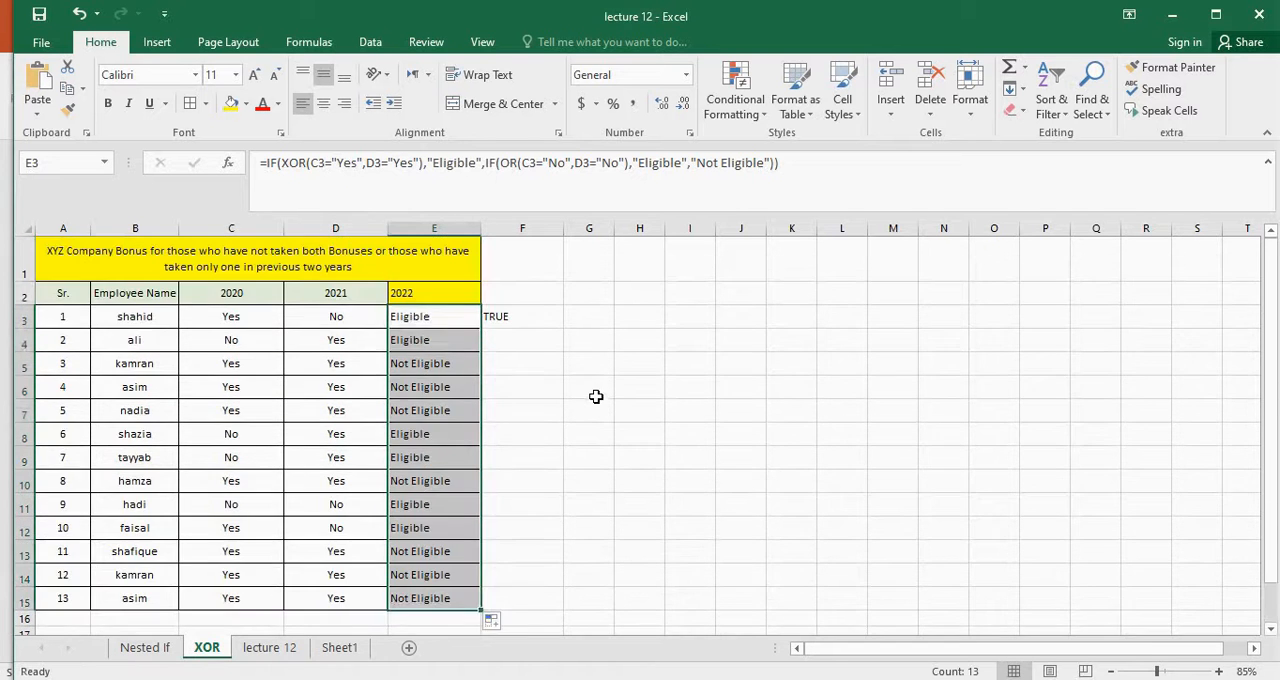
Check the copied eligibility formulas in E5 and E8 and look over the 2022 column for all employees
{"action": "left_click", "coordinate": [457, 364]}
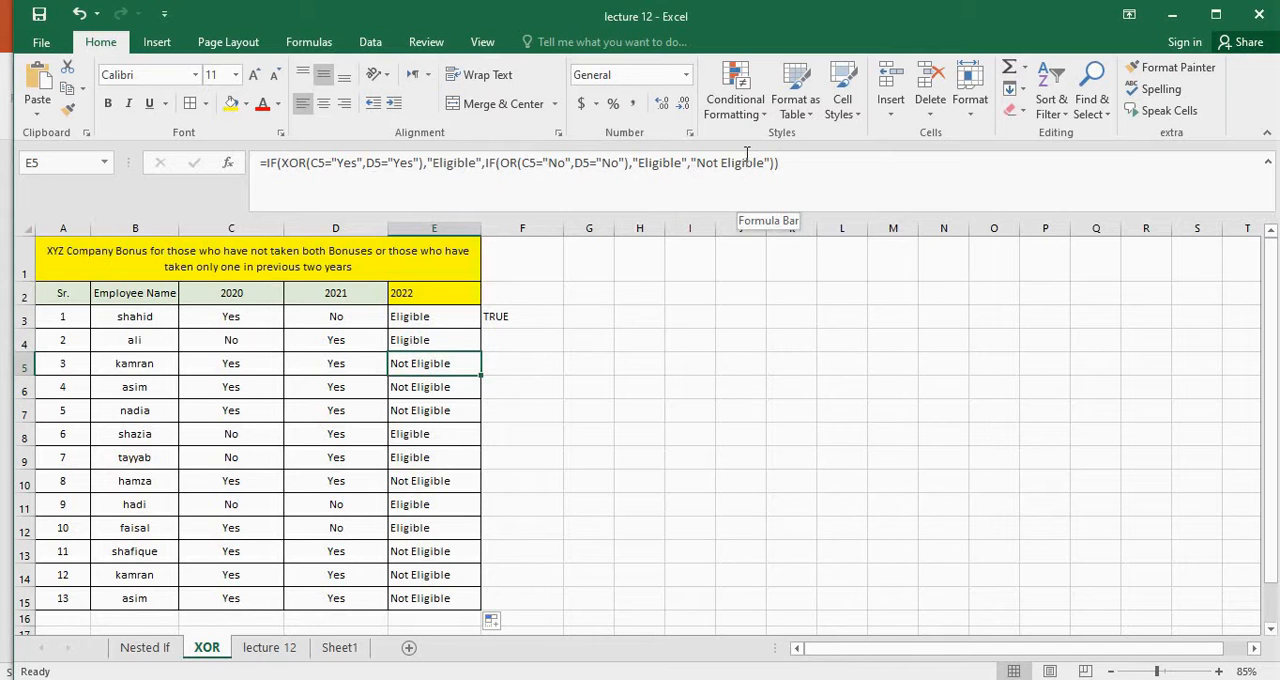
{"action": "left_click", "coordinate": [452, 431]}
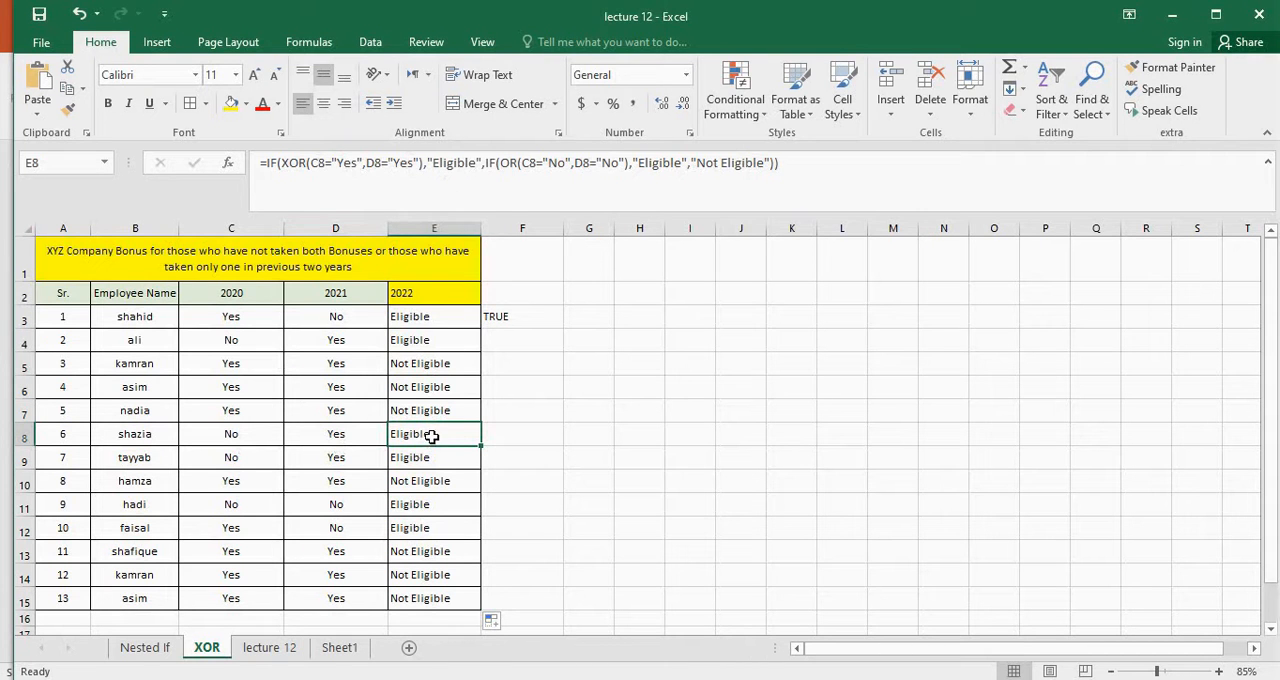
{"action": "scroll", "coordinate": [428, 452], "scroll_direction": "down", "scroll_amount": 2}
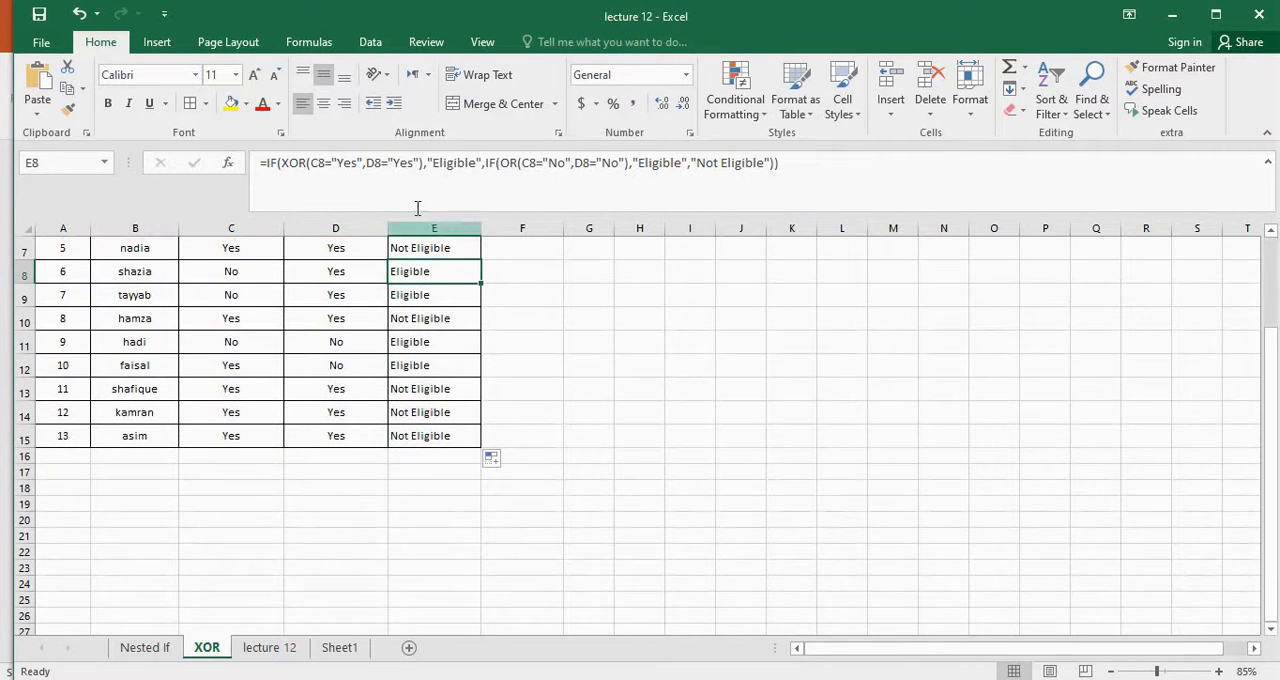
{"action": "scroll", "coordinate": [361, 356], "scroll_direction": "up", "scroll_amount": 2}
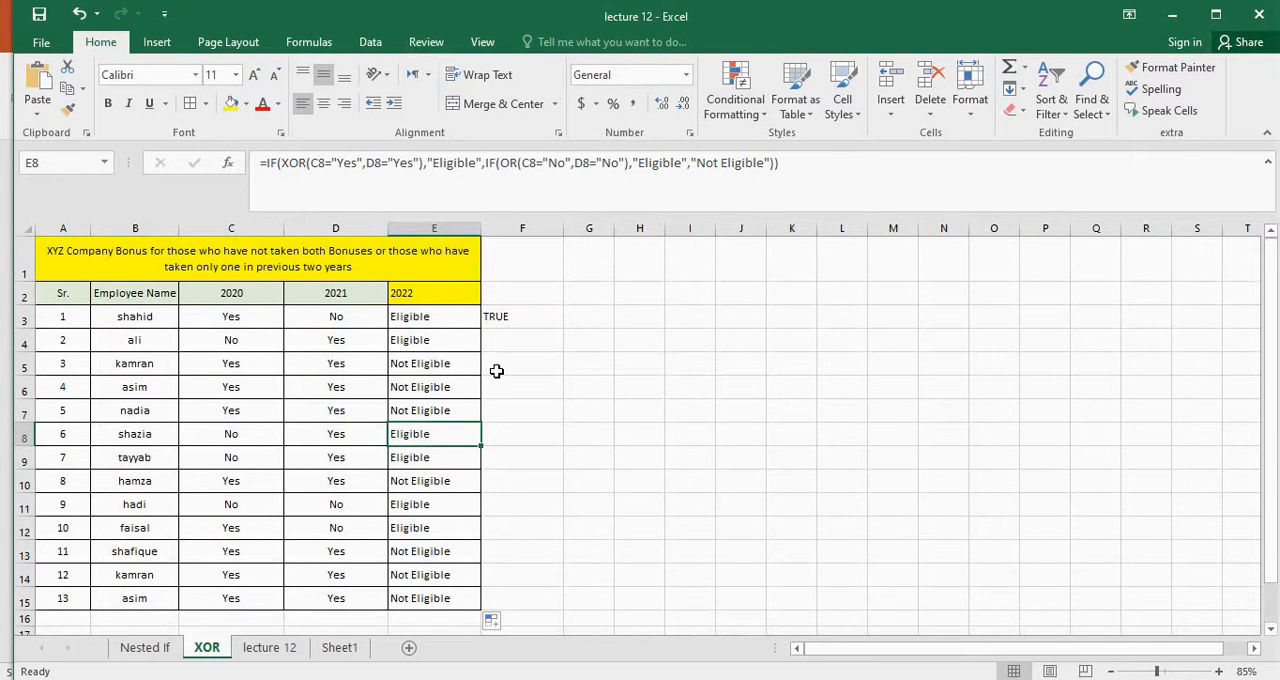
{"action": "scroll", "coordinate": [496, 371], "scroll_direction": "down", "scroll_amount": 1}
{"action": "scroll", "coordinate": [496, 371], "scroll_direction": "up", "scroll_amount": 1}
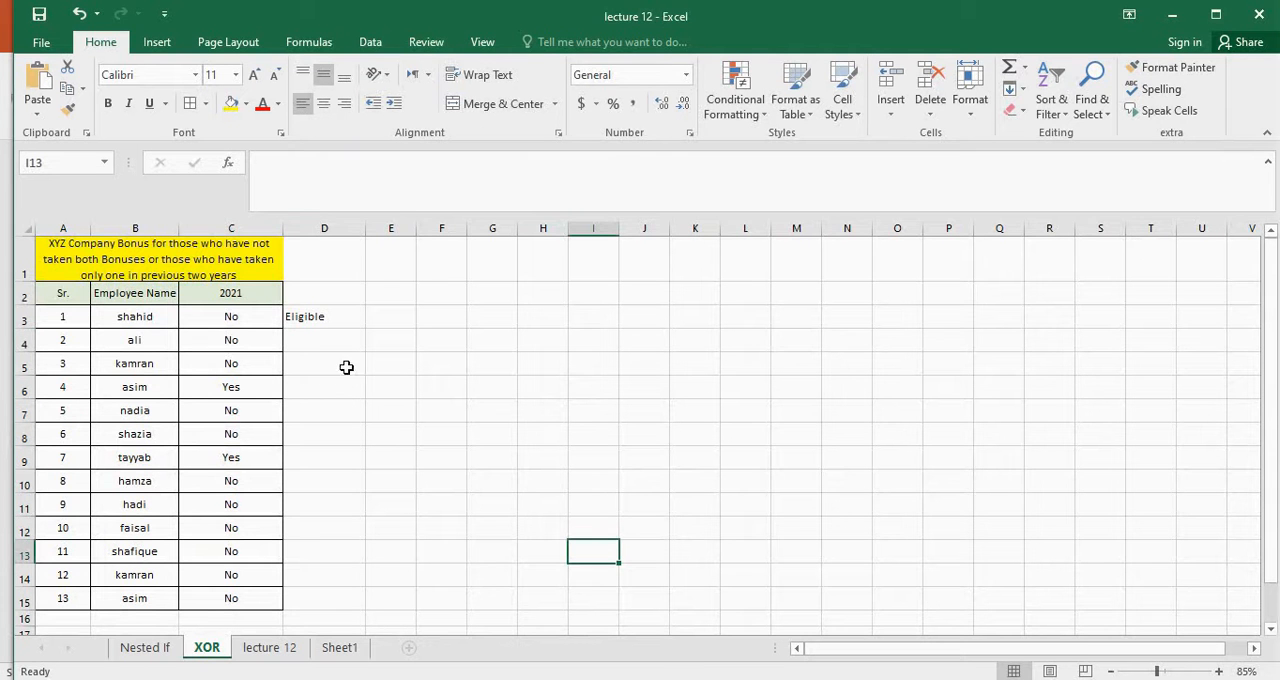
Fill the IF-NOT eligibility formula from D3 down column D to D15, beside the 2021 bonus entries
{"action": "left_click", "coordinate": [304, 304]}
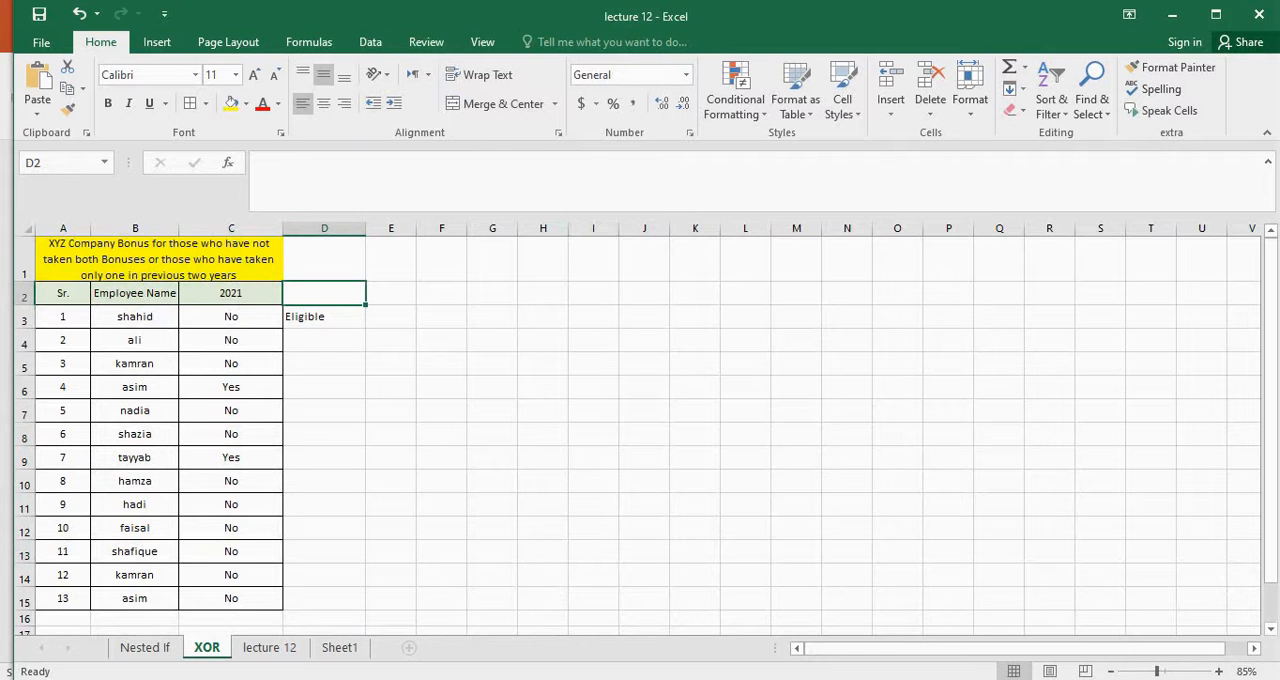
{"action": "left_click", "coordinate": [278, 384]}
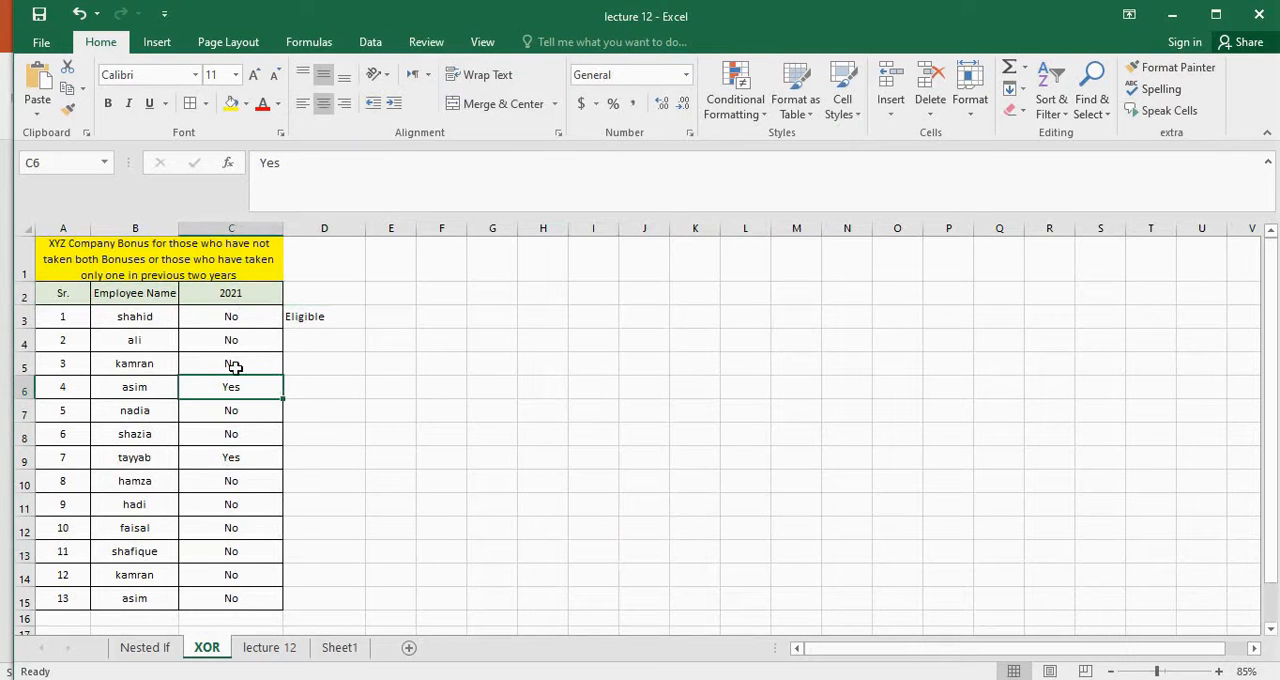
{"action": "left_click", "coordinate": [312, 314]}
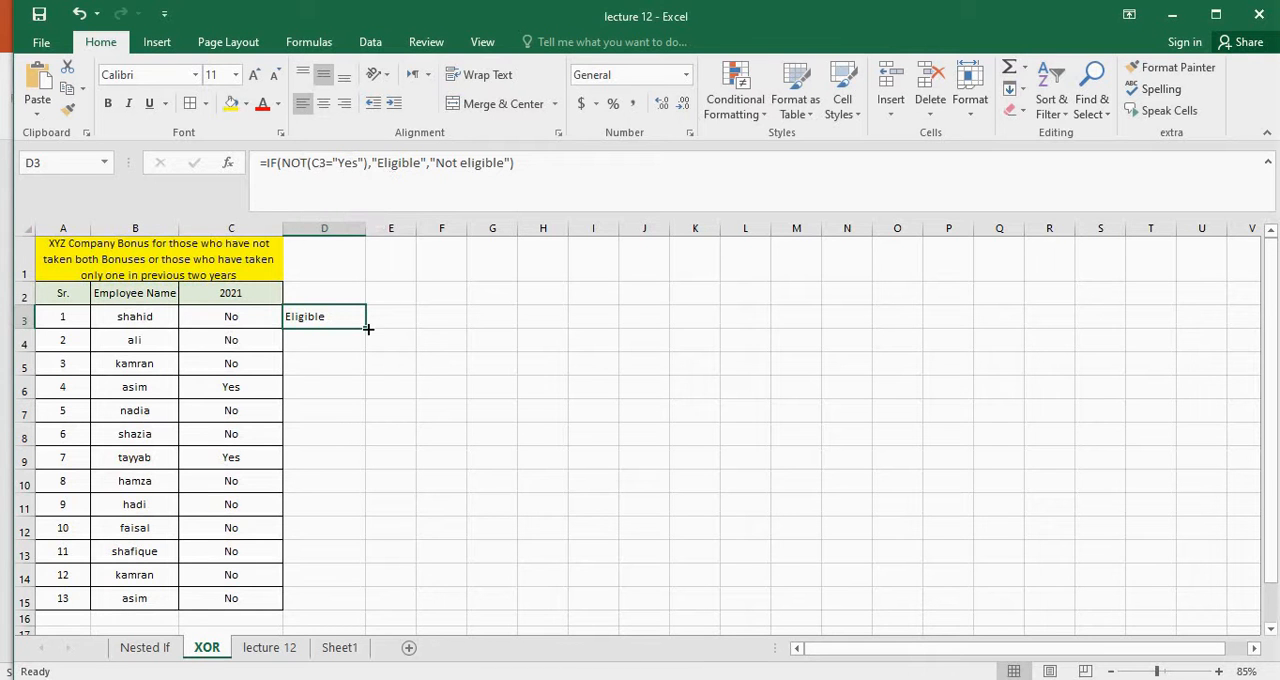
{"action": "left_click_drag", "start_coordinate": [368, 328], "coordinate": [340, 580]}
{"action": "left_click", "coordinate": [540, 372]}
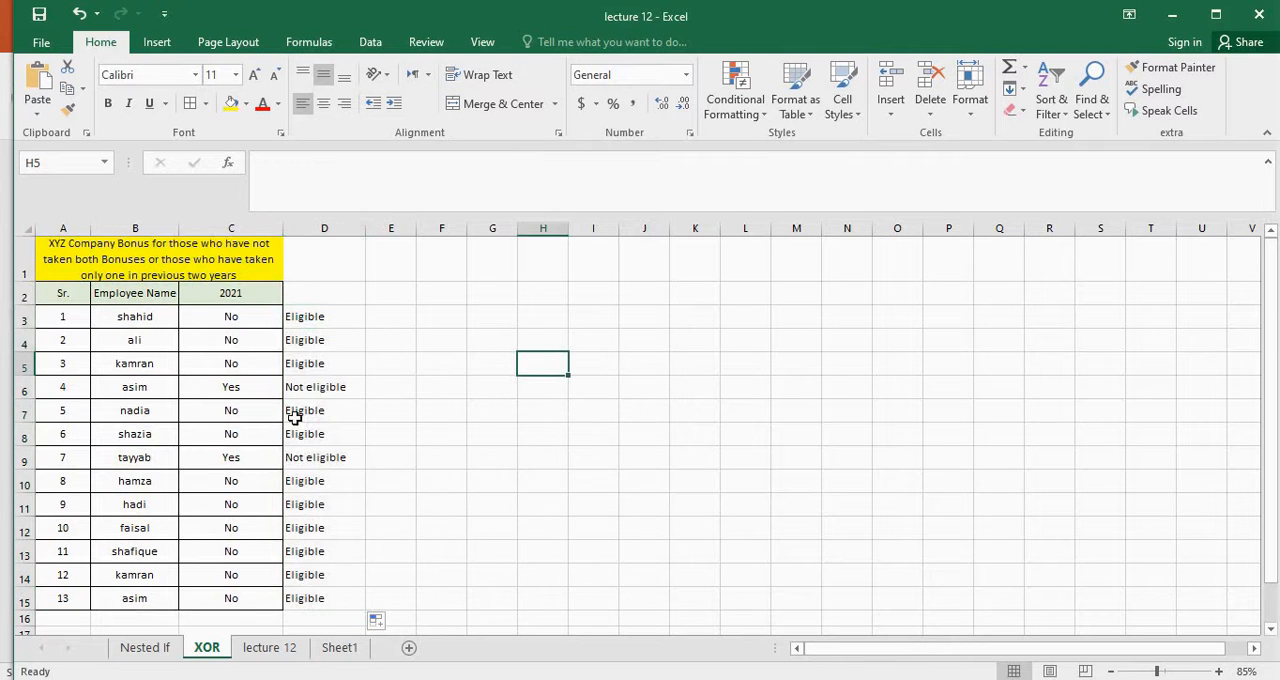
Check the copied eligibility formula in D6 and minimize the workbook to return to the Lecture 12 slide in PowerPoint
{"action": "left_click", "coordinate": [310, 388]}
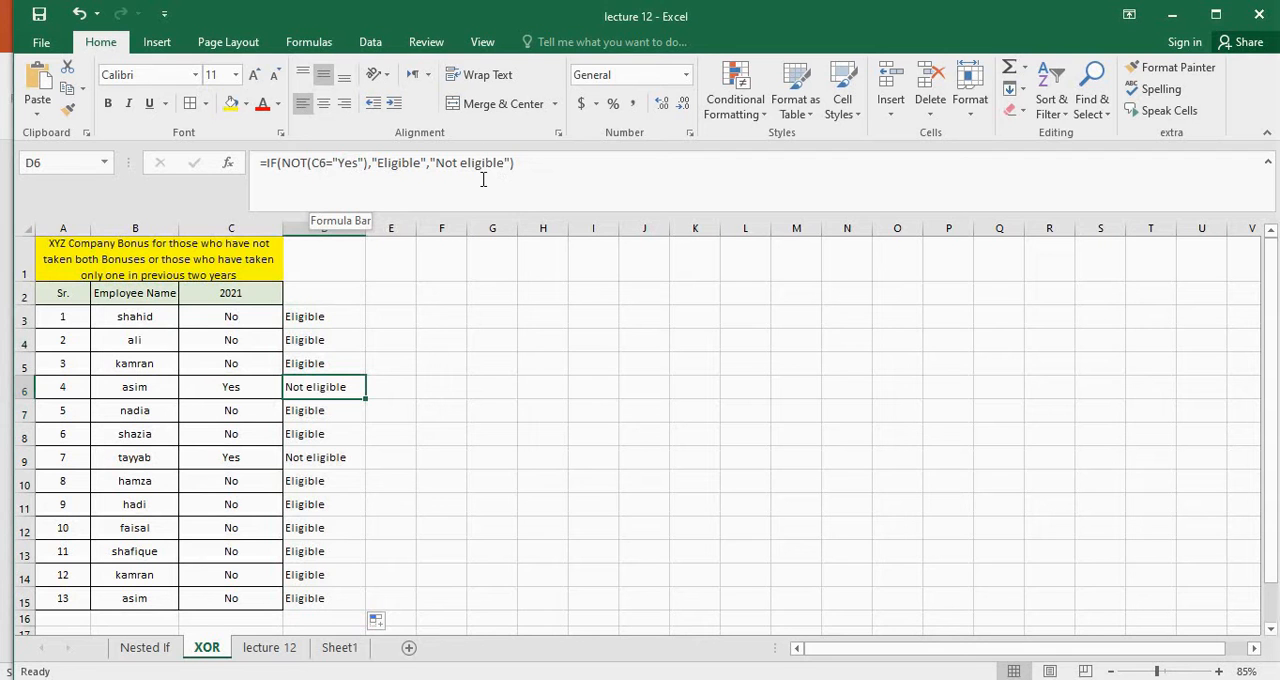
{"action": "left_click", "coordinate": [612, 438]}
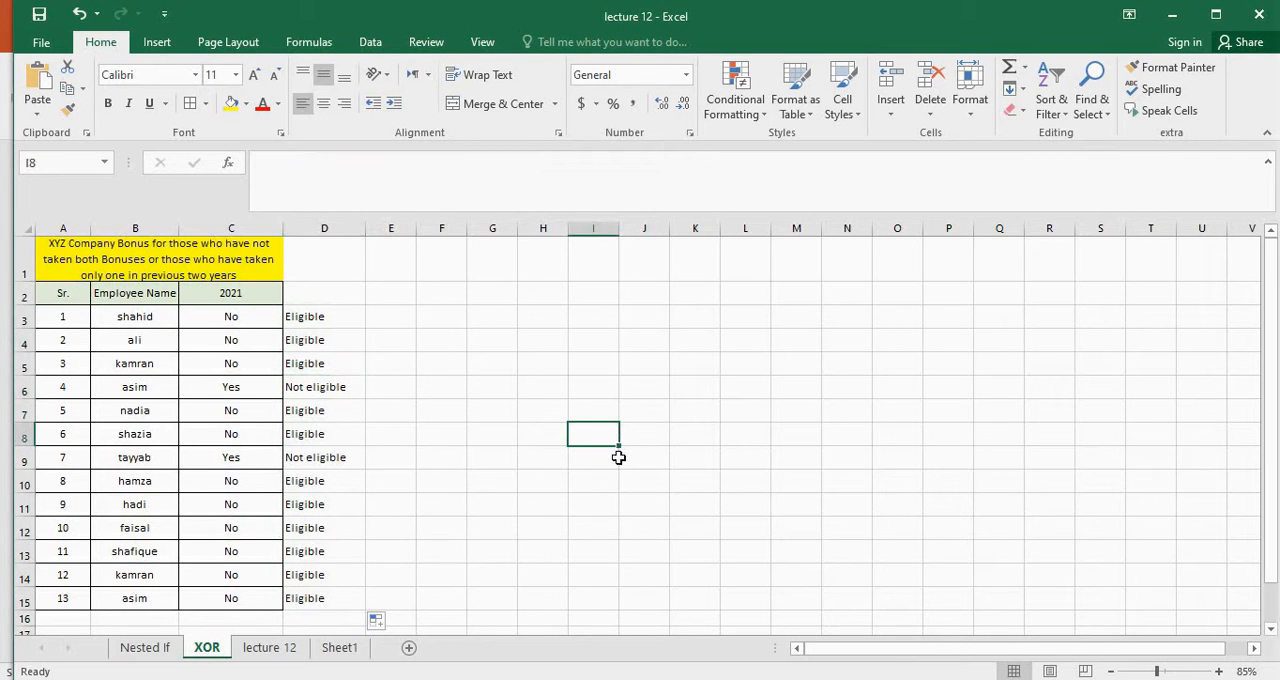
{"action": "left_click", "coordinate": [1172, 16]}
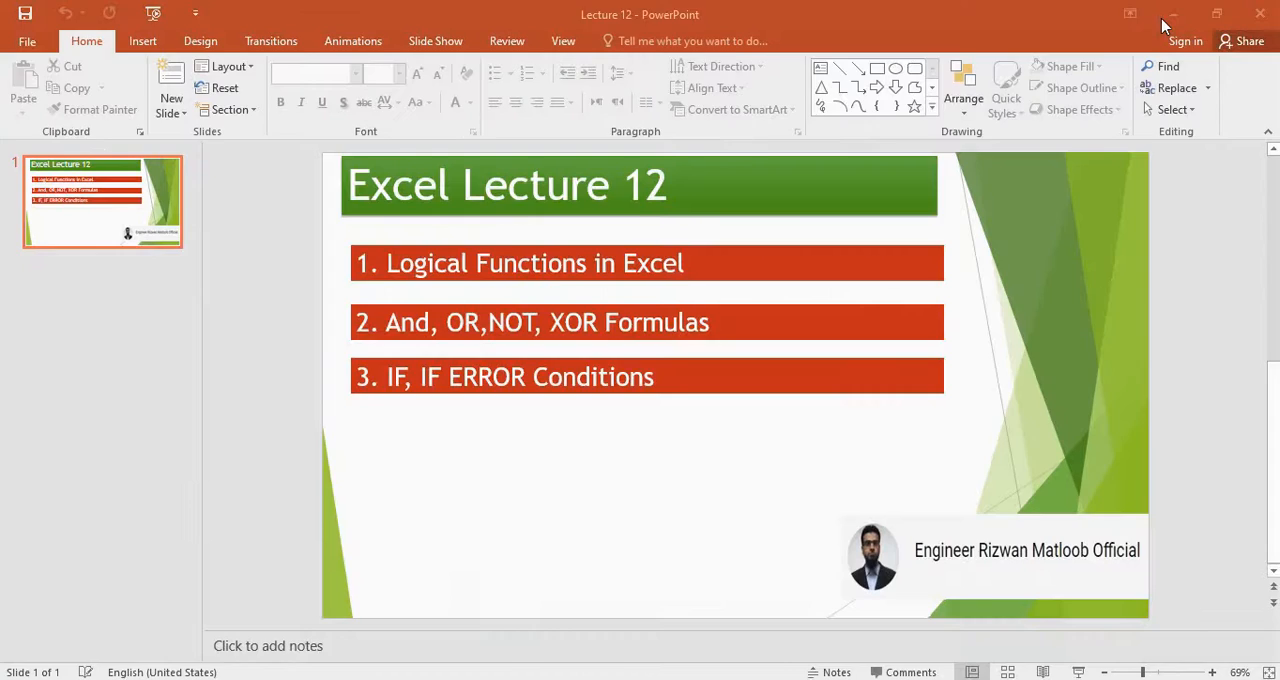